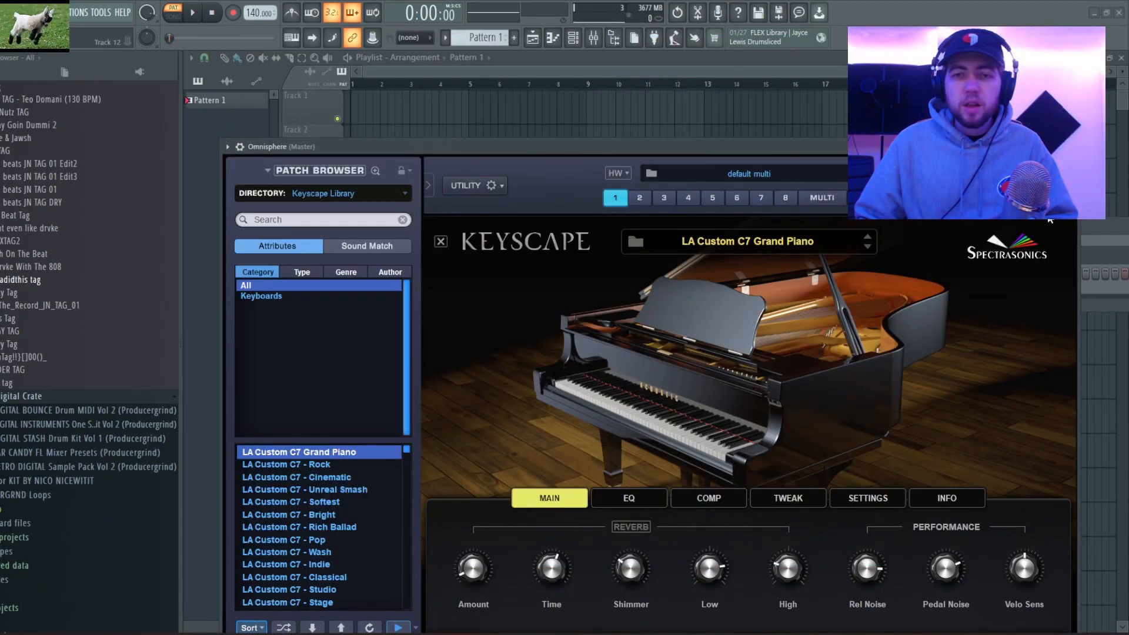
# Close the Omnisphere plugin window and open the piano roll for the Omnisphere channel
pyautogui.press('Escape')
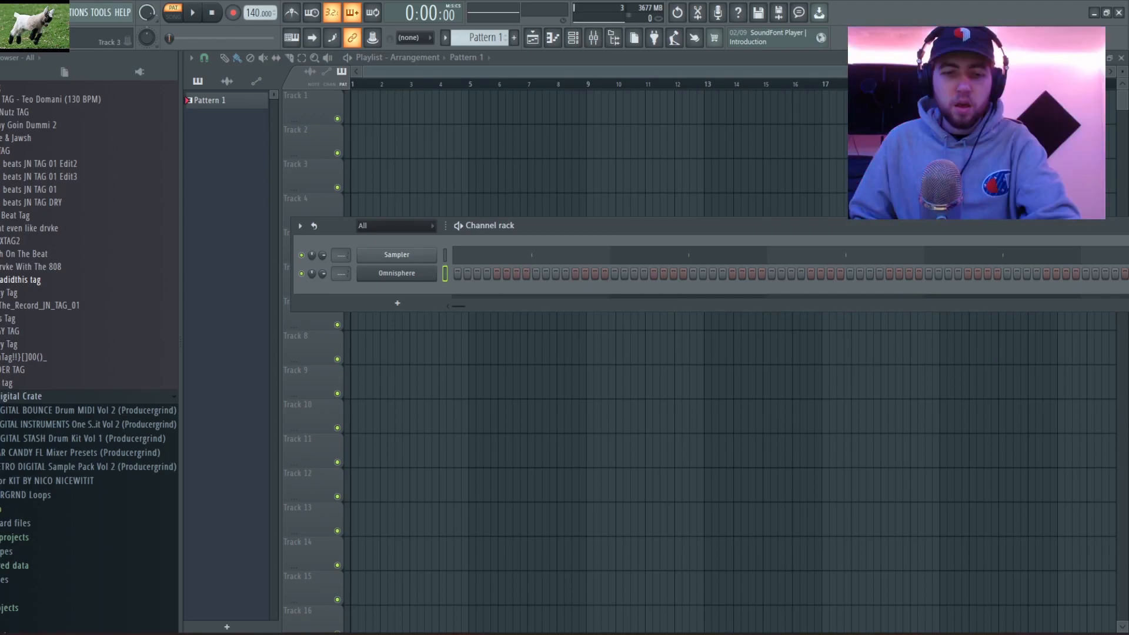
pyautogui.press('F6')
pyautogui.press('F6')
pyautogui.rightClick(434, 273)
pyautogui.click(459, 273)
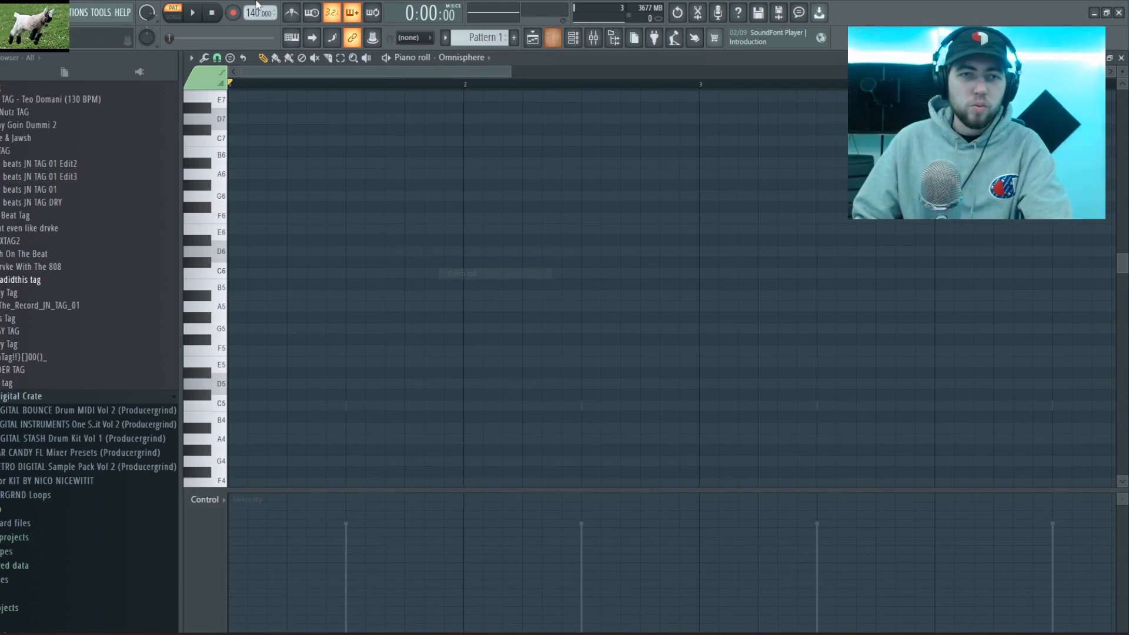
# Raise the project tempo to 154 BPM and open the piano roll's view options
pyautogui.moveTo(258, 13); pyautogui.dragTo(258, 15)
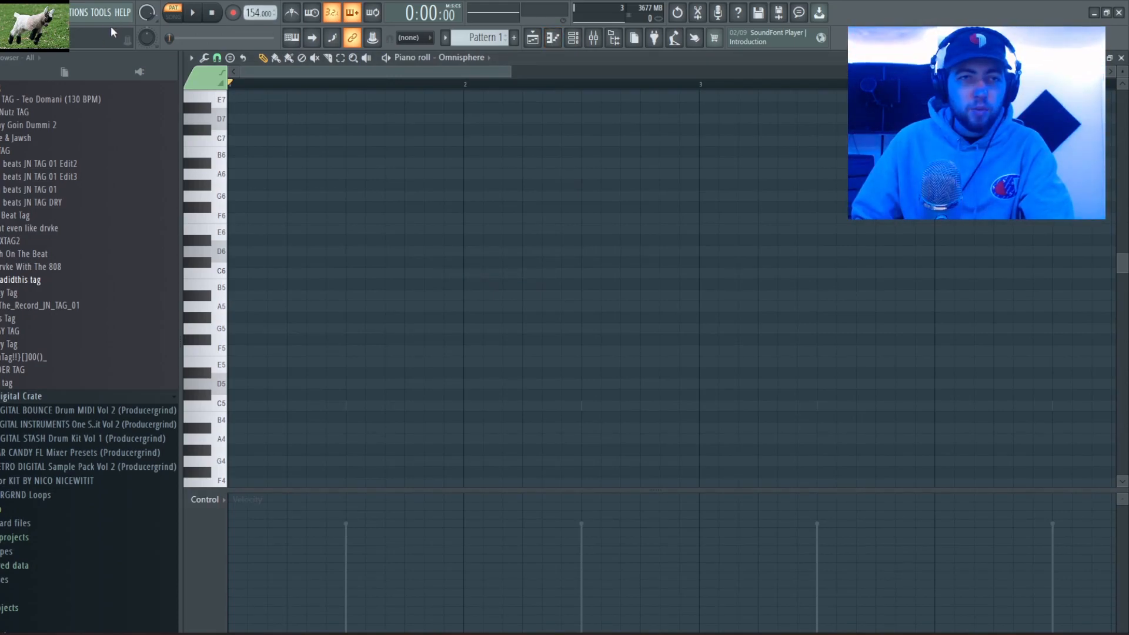
pyautogui.click(192, 58)
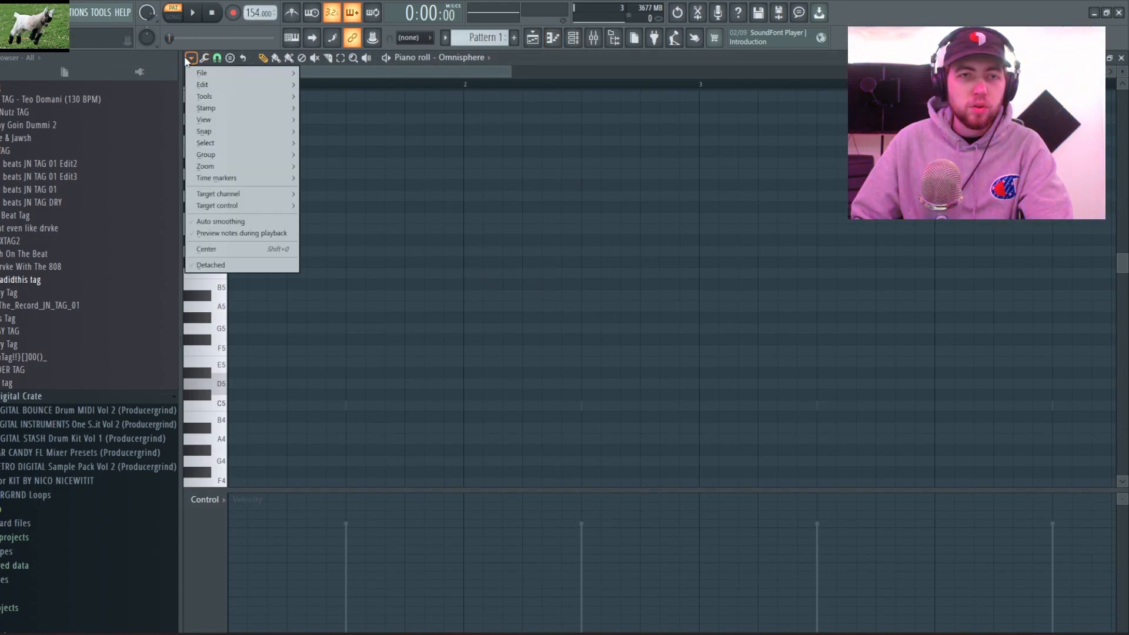
pyautogui.moveTo(206, 119)
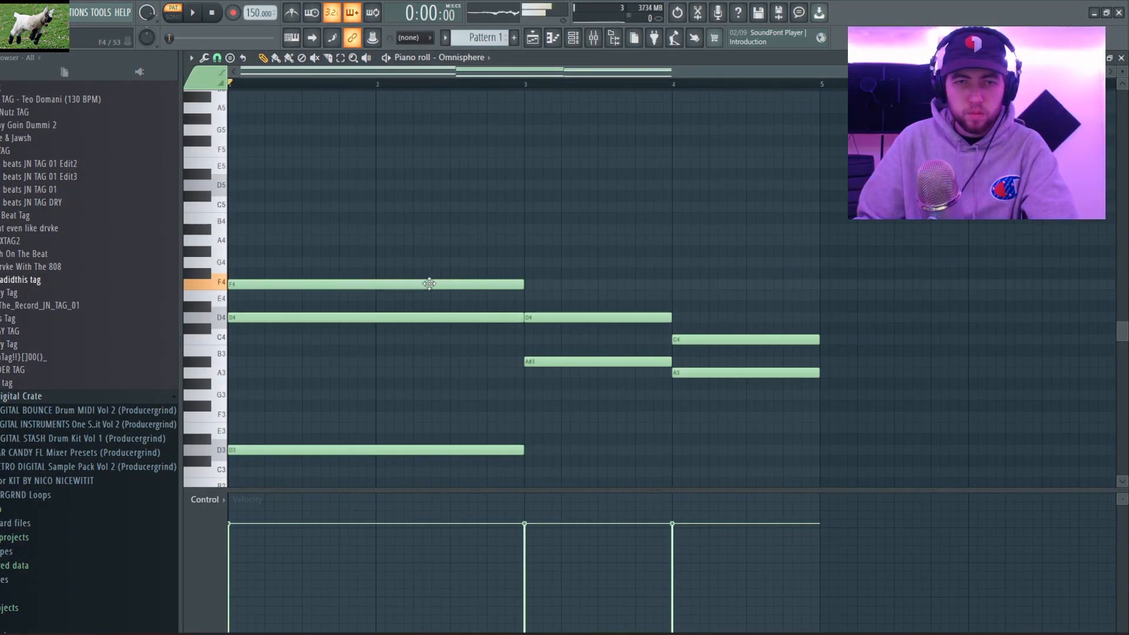
# Complete the three chords with A4 across bars 1–2, F4 in bar 3 and E4 in bar 4, and play them back
pyautogui.click(349, 242)
pyautogui.click(531, 285)
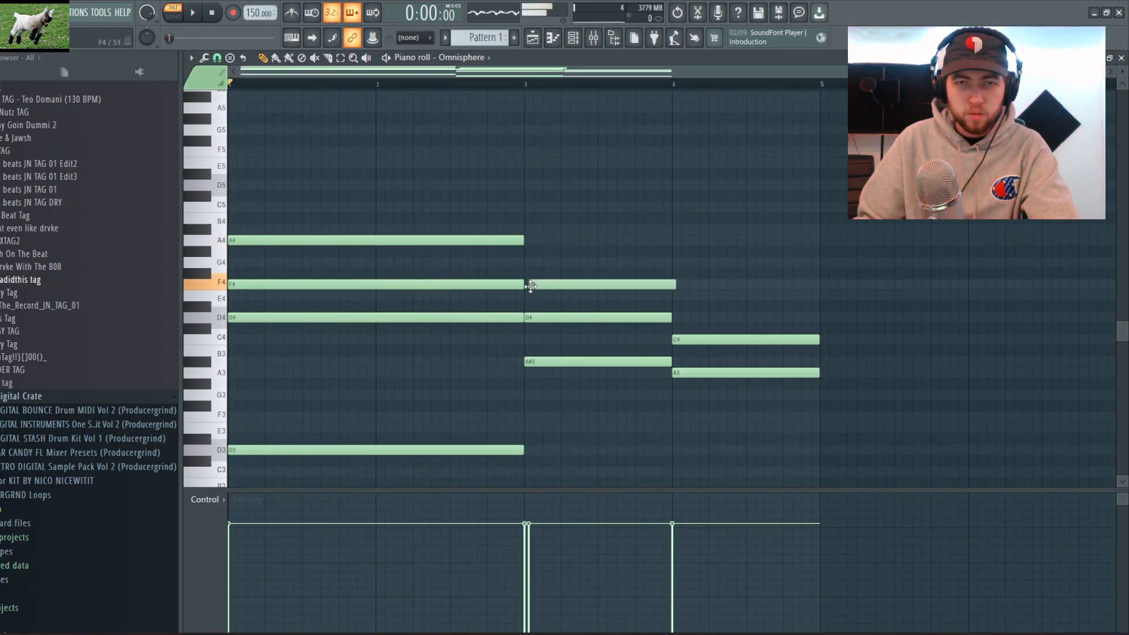
pyautogui.click(686, 296)
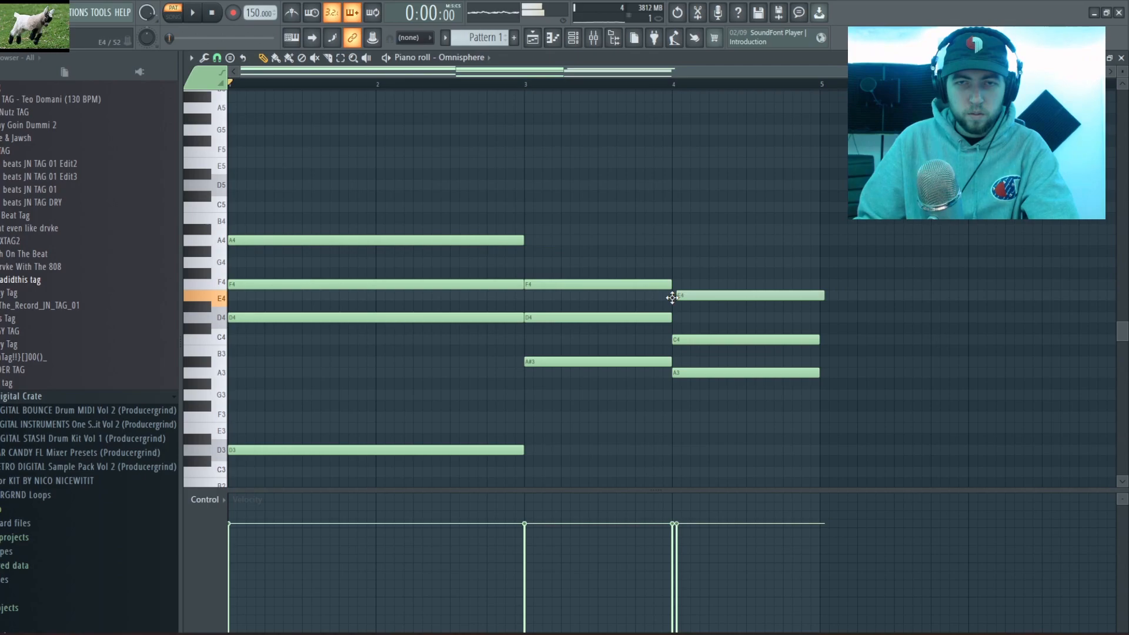
pyautogui.press('space')
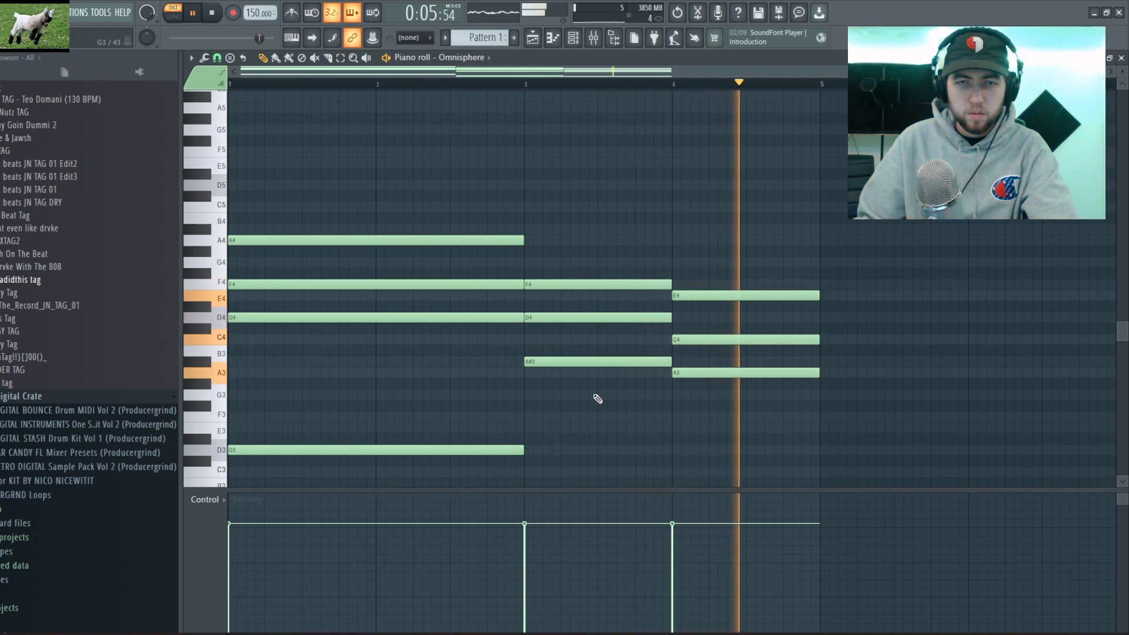
pyautogui.scroll(3, 323, 359)
pyautogui.press('space')
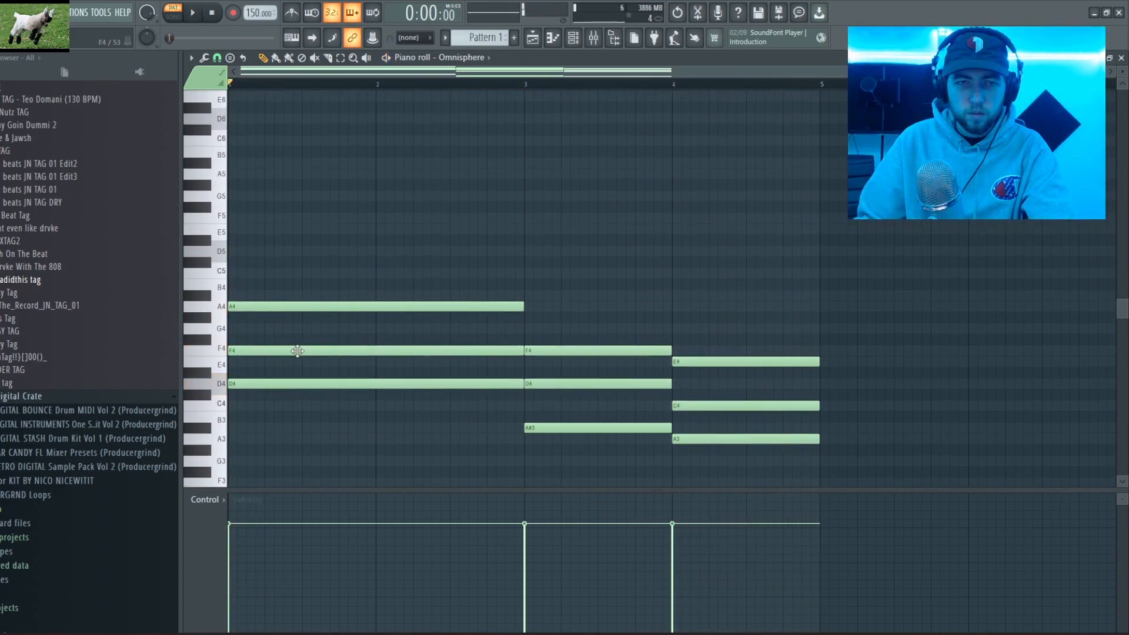
# Duplicate the first chord's D4, F4 and A4 notes one octave up and play the result
pyautogui.scroll(1, 274, 348)
pyautogui.moveTo(255, 323); pyautogui.dragTo(323, 442)
pyautogui.moveTo(273, 415)
pyautogui.mouseDown()
pyautogui.moveTo(283, 412)
pyautogui.moveTo(267, 414)
pyautogui.mouseUp()
pyautogui.hotkey('ctrl', 'Up')
pyautogui.press('space')
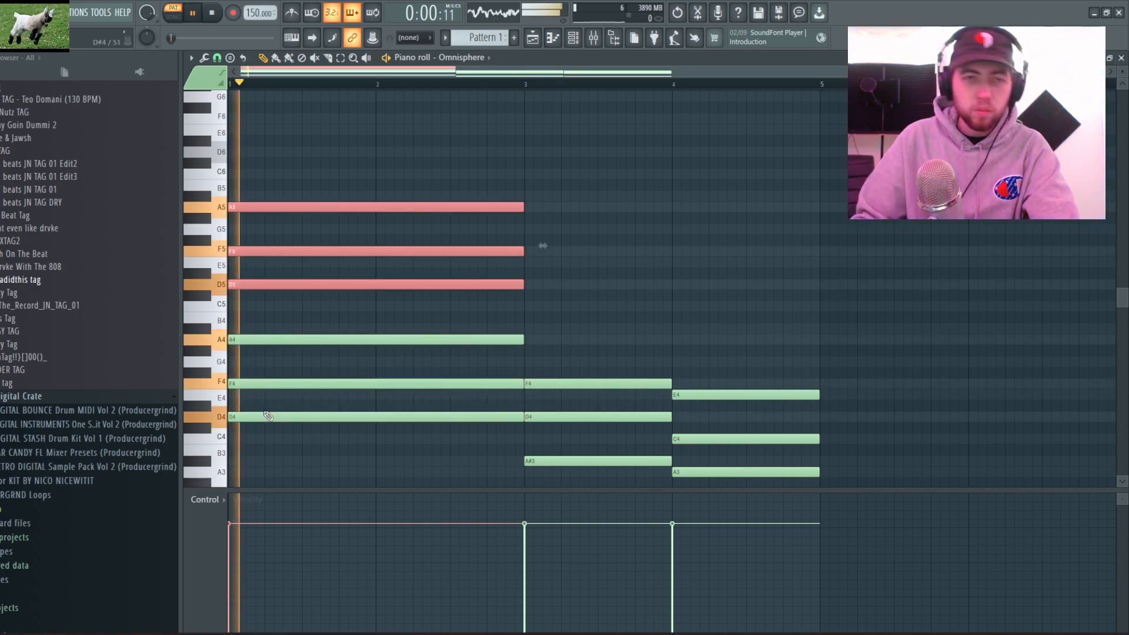
pyautogui.press('space')
# Start the F5 note halfway through bar 1, split D5 late in bar 1 and A5 at bar 2, and play back
pyautogui.rightClick(626, 310)
pyautogui.scroll(3, 242, 356)
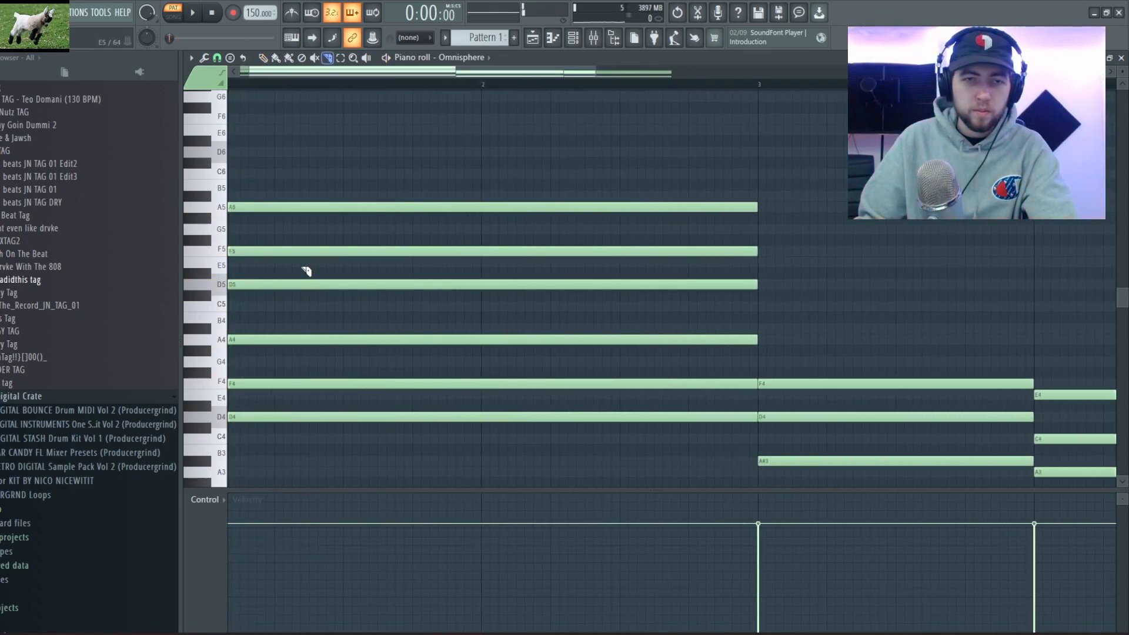
pyautogui.click(347, 253)
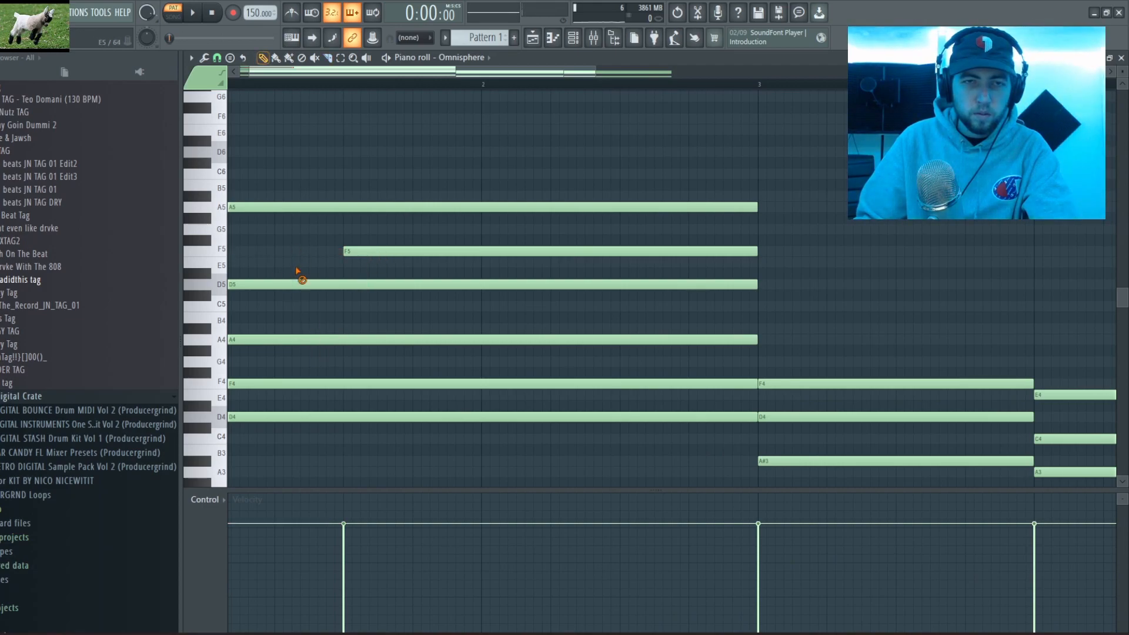
pyautogui.click(452, 288)
pyautogui.click(485, 209)
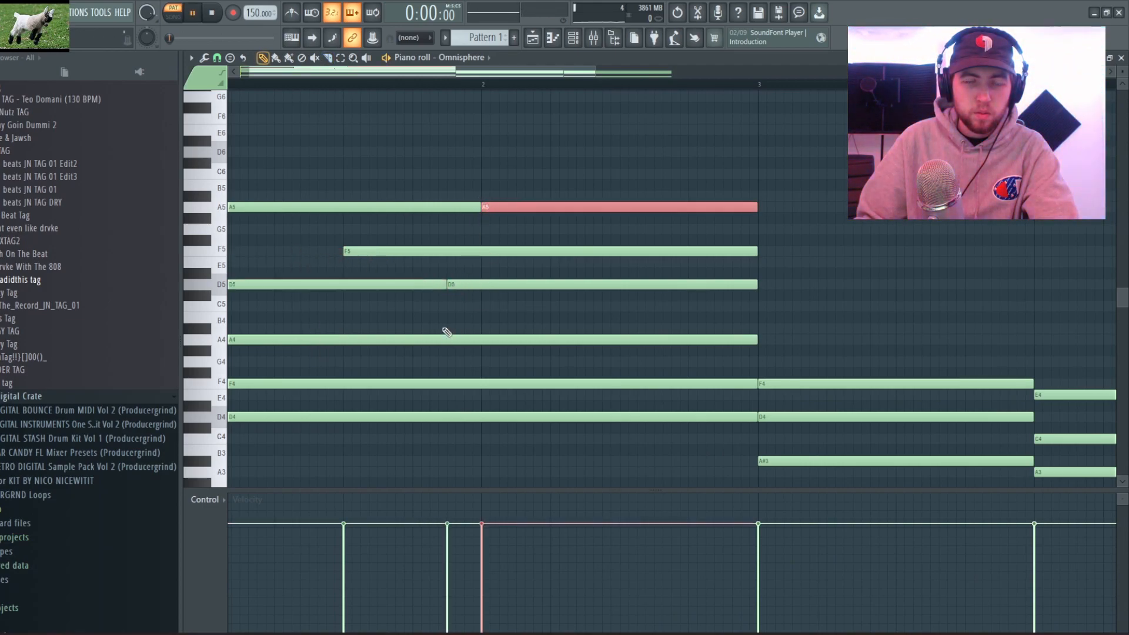
pyautogui.press('space')
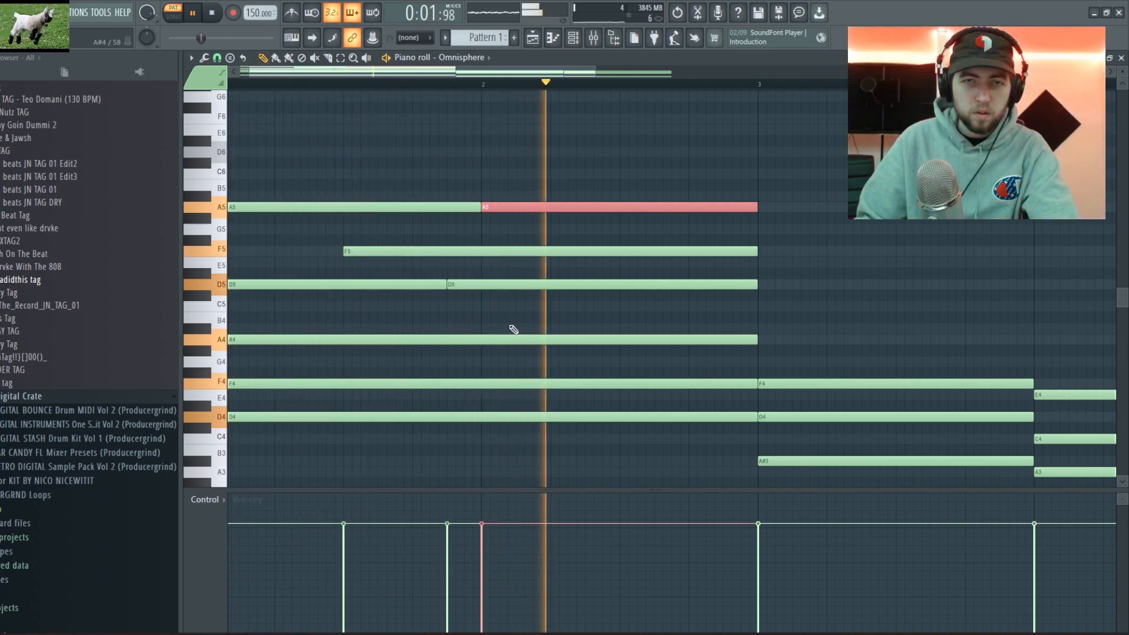
# Slice F5 a quarter into bar 2 and D5 near the end of bar 2, and replay the pattern
pyautogui.press('c')
pyautogui.press('space')
pyautogui.press('space')
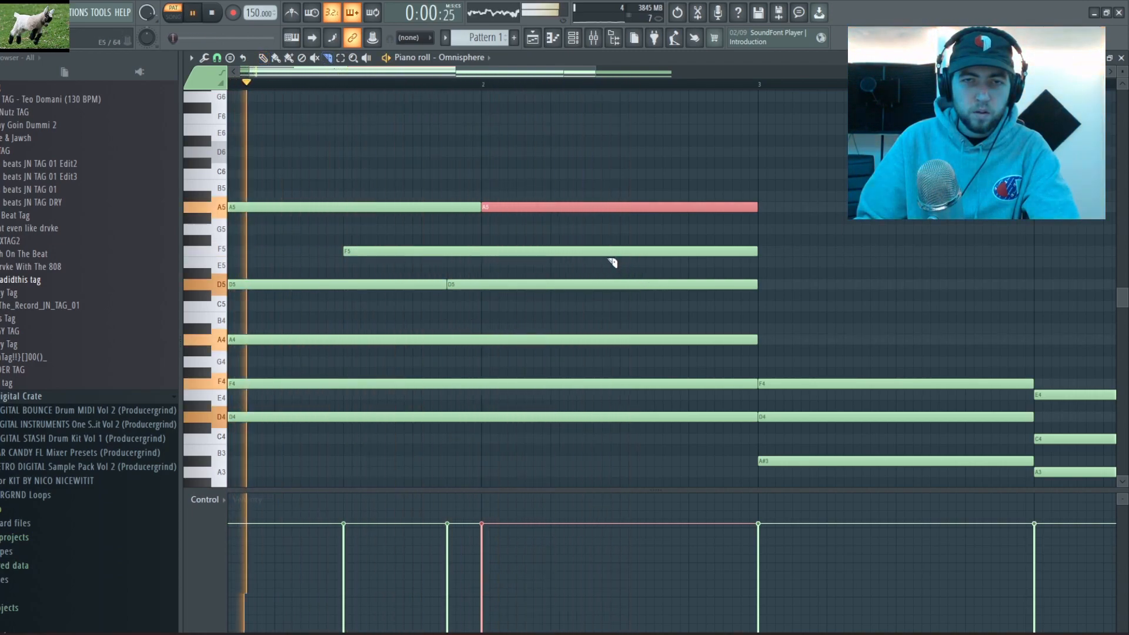
pyautogui.click(553, 253)
pyautogui.click(699, 285)
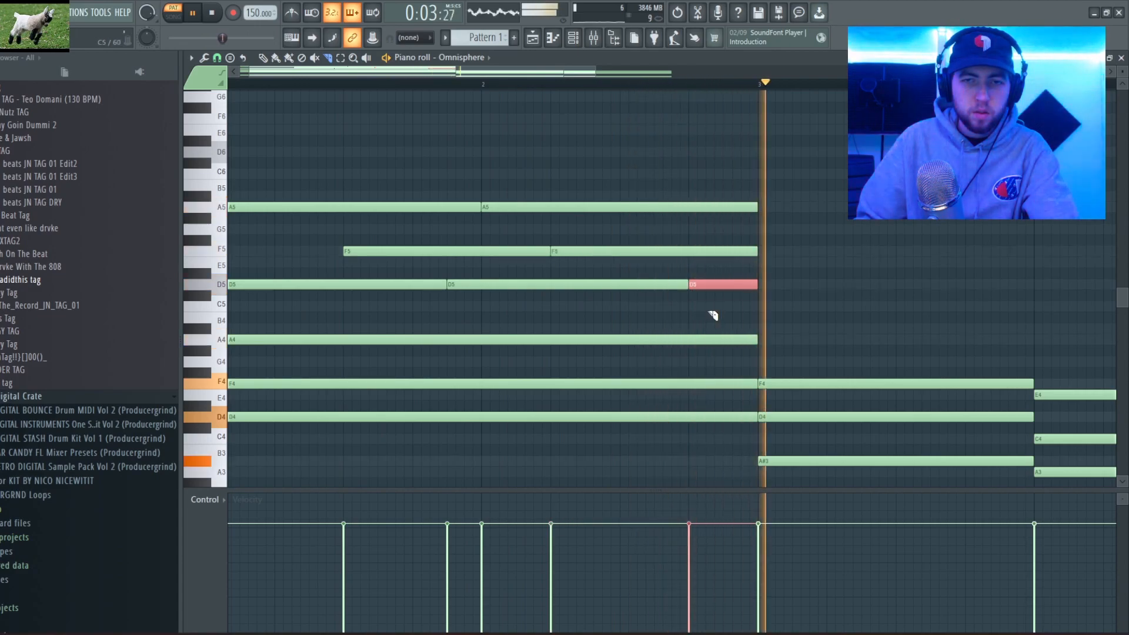
pyautogui.press('space')
pyautogui.press('space')
pyautogui.press('p')
pyautogui.scroll(-3, 674, 354)
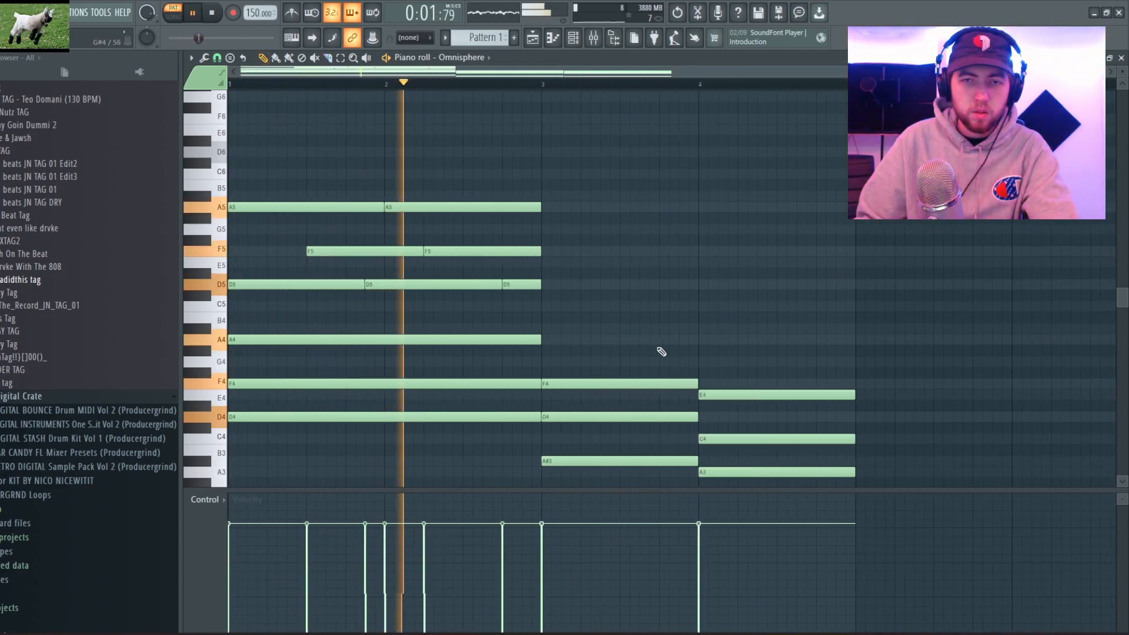
# Select the three notes of the bar 3 chord
pyautogui.scroll(-2, 668, 352)
pyautogui.moveTo(547, 276); pyautogui.dragTo(633, 404)
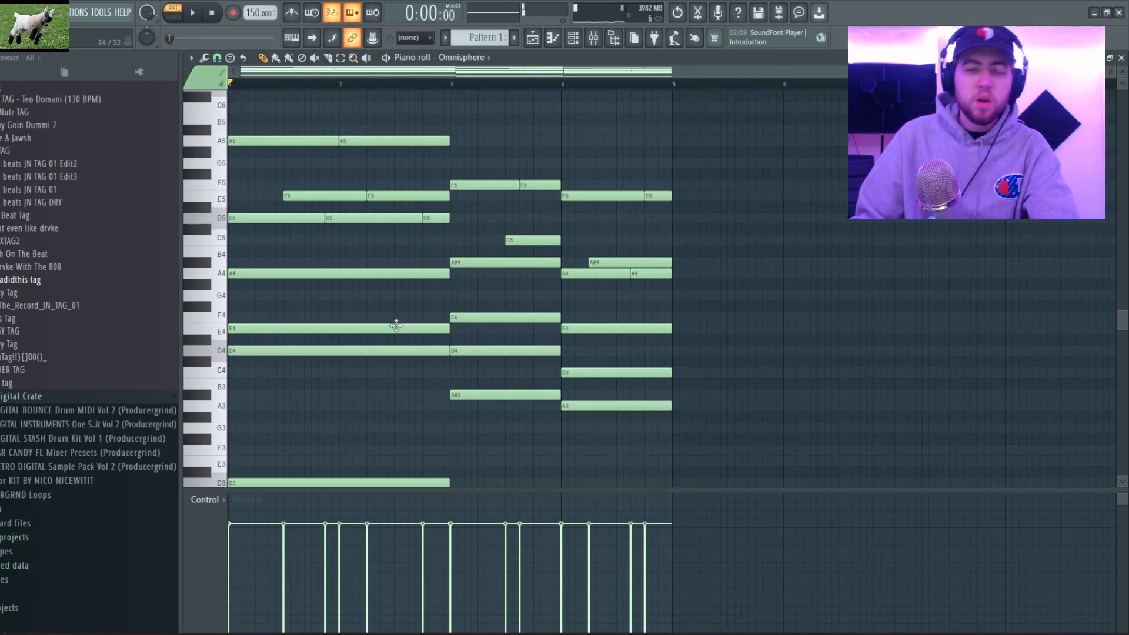
# Move the long E4 note in the first chord up to F4
pyautogui.scroll(-2, 364, 332)
pyautogui.scroll(-4, 346, 314)
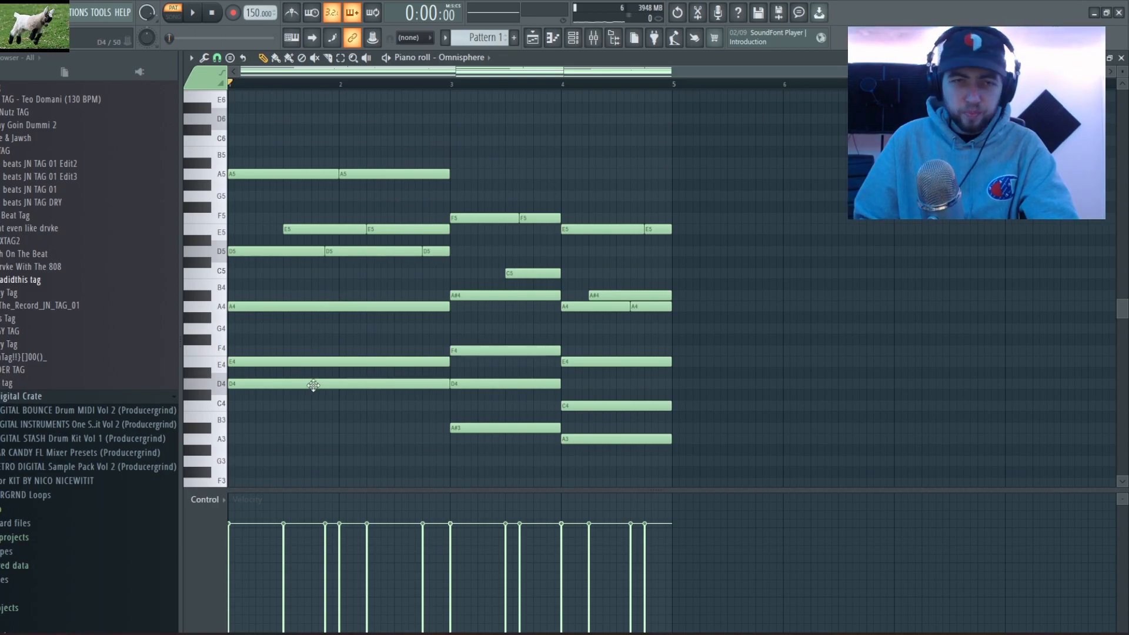
pyautogui.click(300, 363)
pyautogui.hotkey('shift', 'Up')
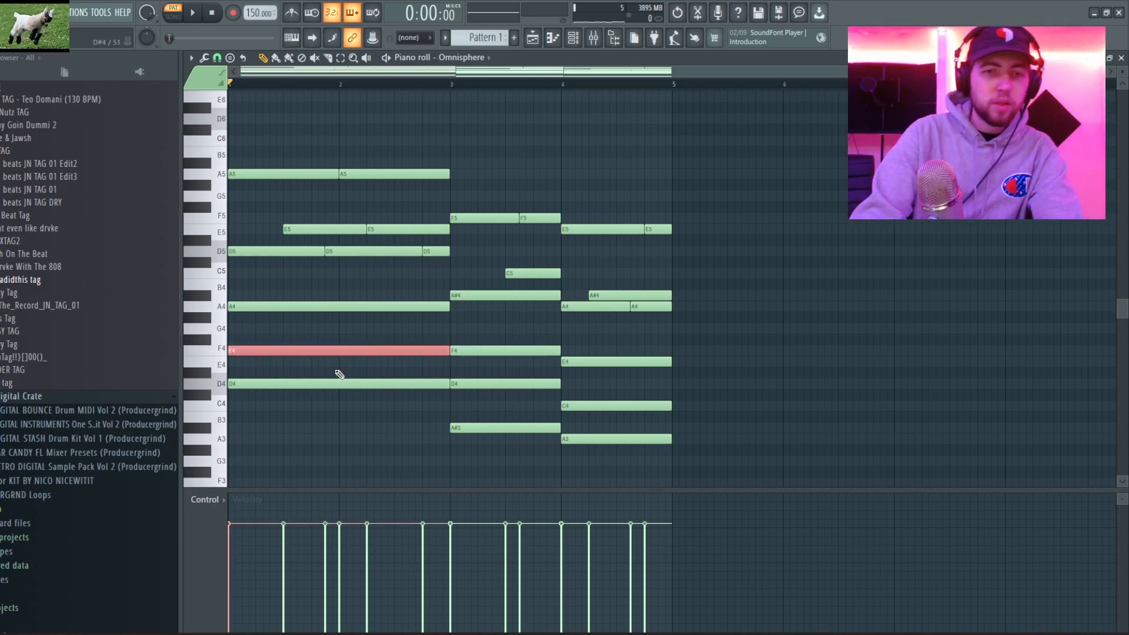
# Highlight the chord notes in bars 1–2, bar 3 and bar 4, one group at a time, to examine each chord
pyautogui.scroll(-2, 318, 435)
pyautogui.moveTo(293, 398); pyautogui.dragTo(352, 406)
pyautogui.moveTo(266, 258); pyautogui.dragTo(329, 384)
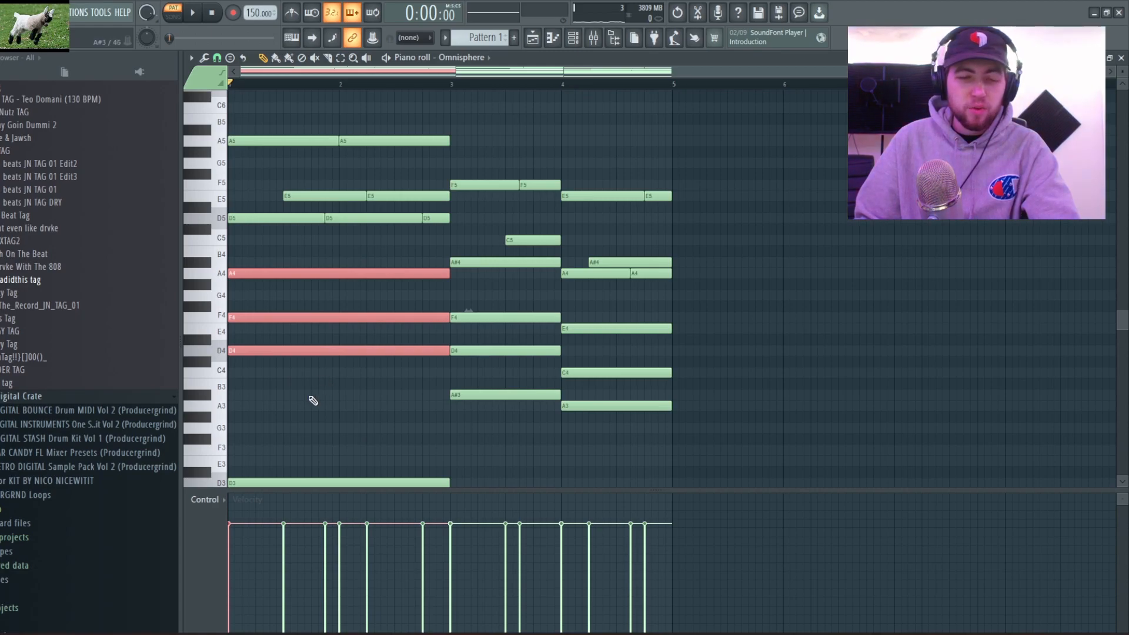
pyautogui.click(310, 400)
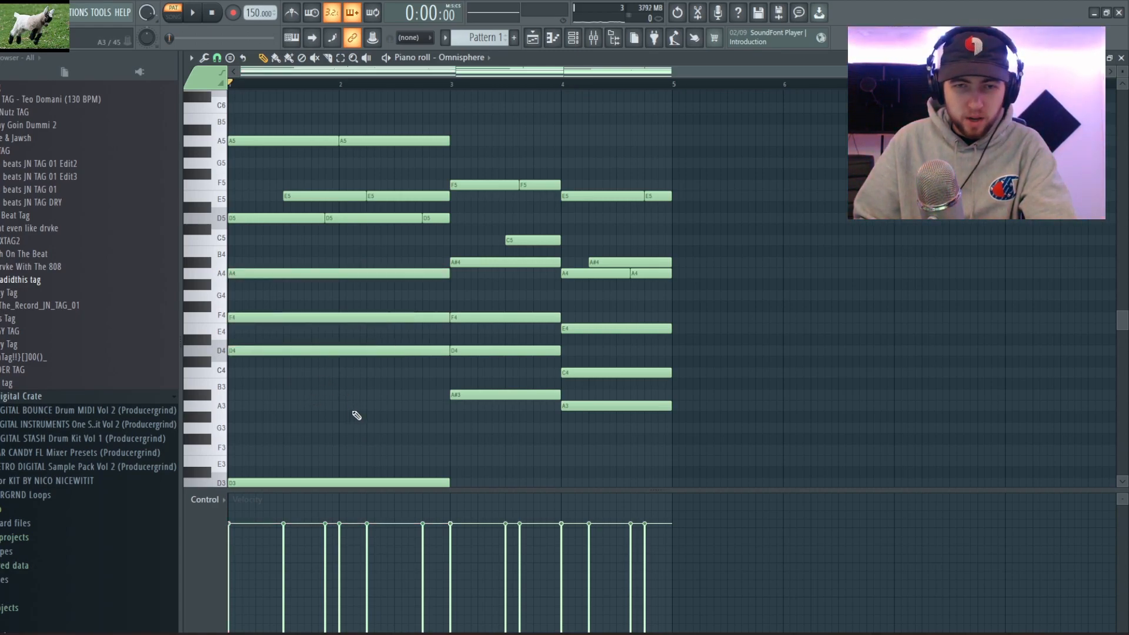
pyautogui.scroll(-3, 519, 333)
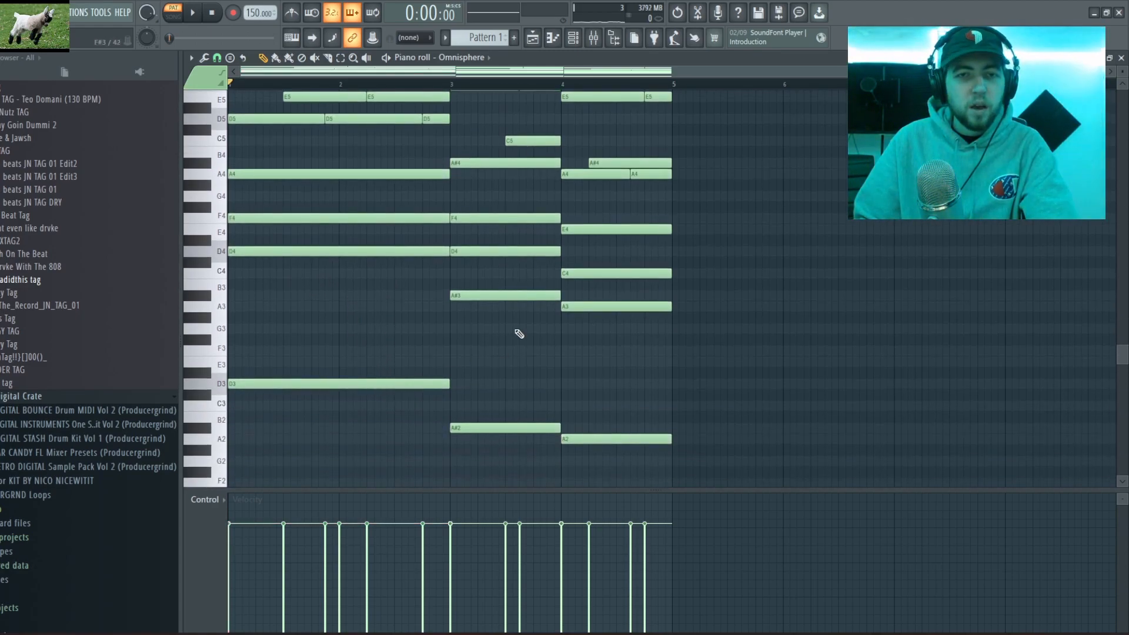
pyautogui.moveTo(471, 216); pyautogui.dragTo(497, 344)
pyautogui.moveTo(601, 223); pyautogui.dragTo(625, 352)
pyautogui.scroll(2, 544, 358)
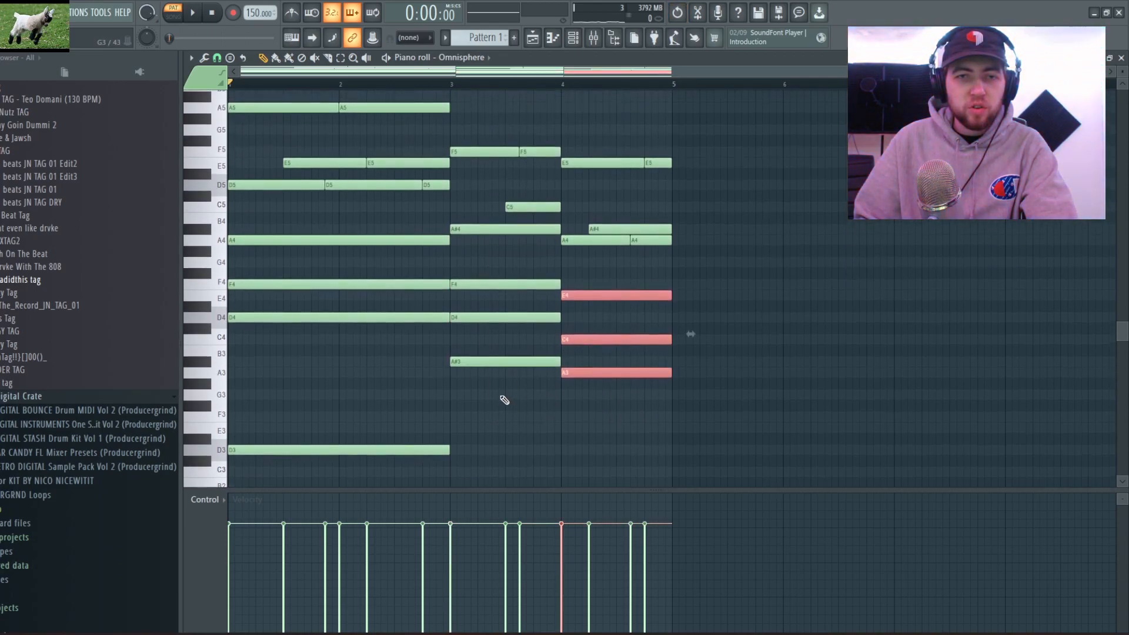
pyautogui.click(331, 350)
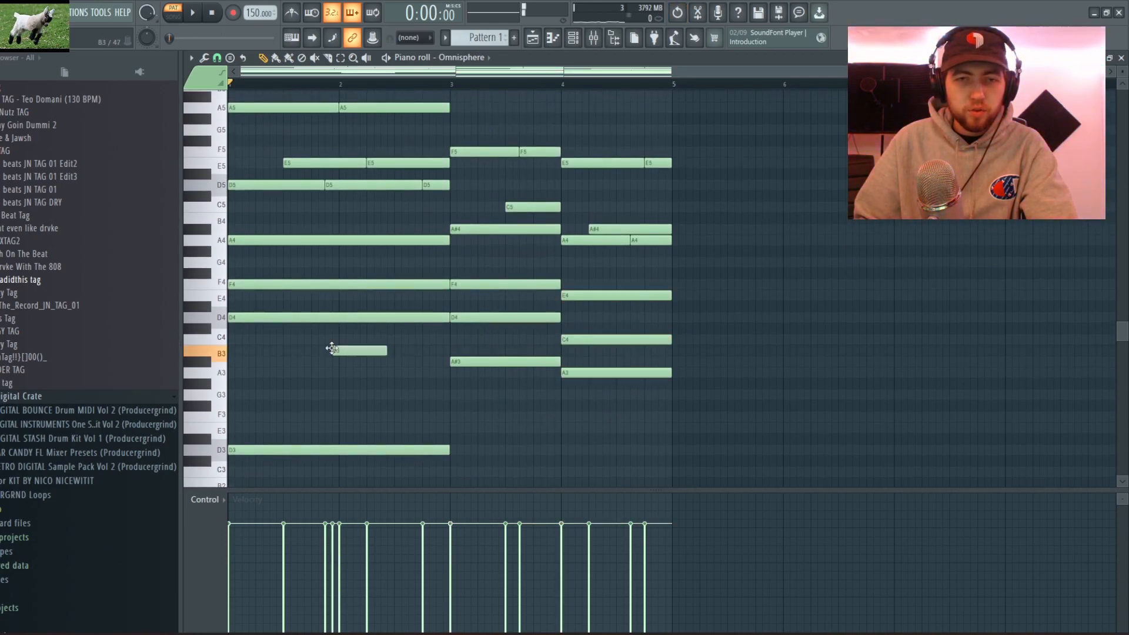
pyautogui.click(268, 280)
pyautogui.click(304, 374)
pyautogui.rightClick(327, 375)
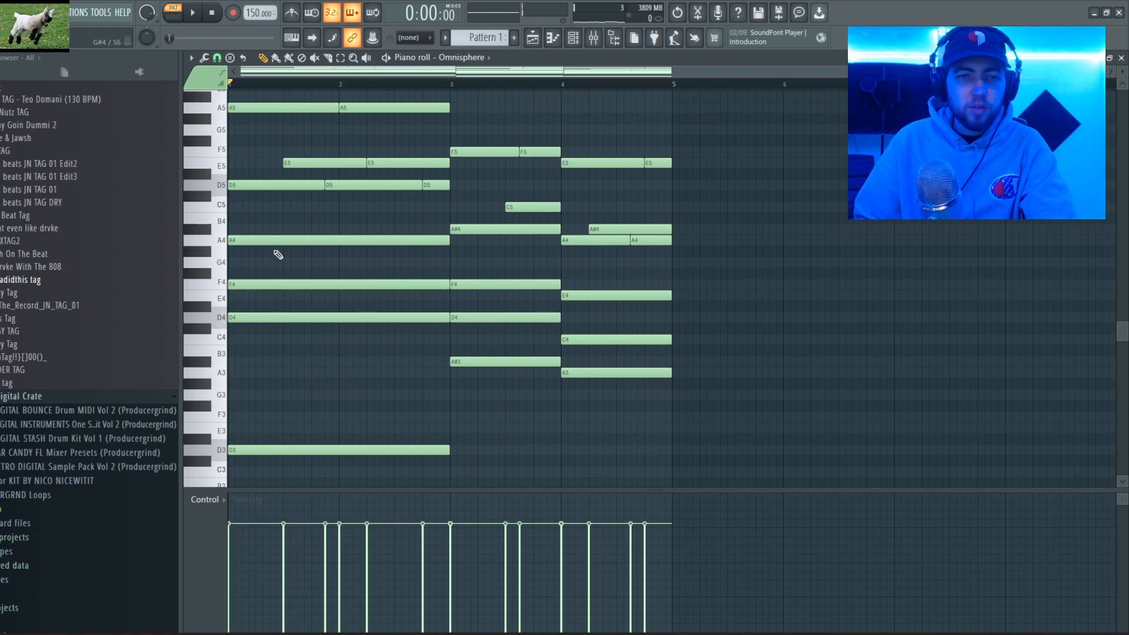
# Try duplicating the first chord's D4, F4 and A4 notes one octave up, and delete the copies
pyautogui.moveTo(271, 225); pyautogui.dragTo(318, 336)
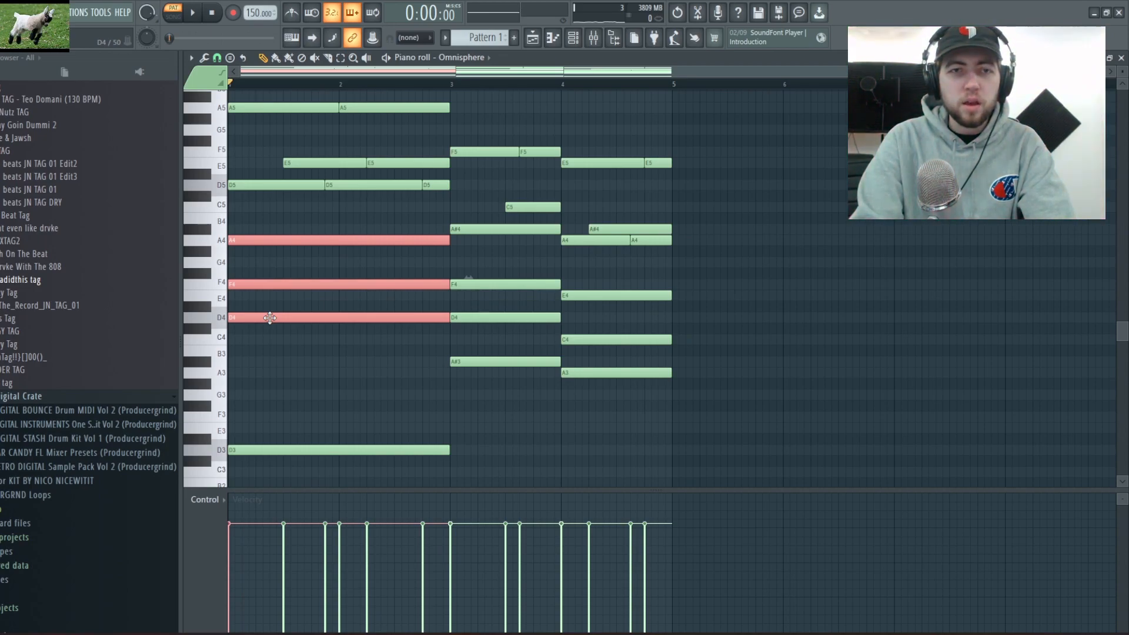
pyautogui.hotkey('ctrl', 'Up')
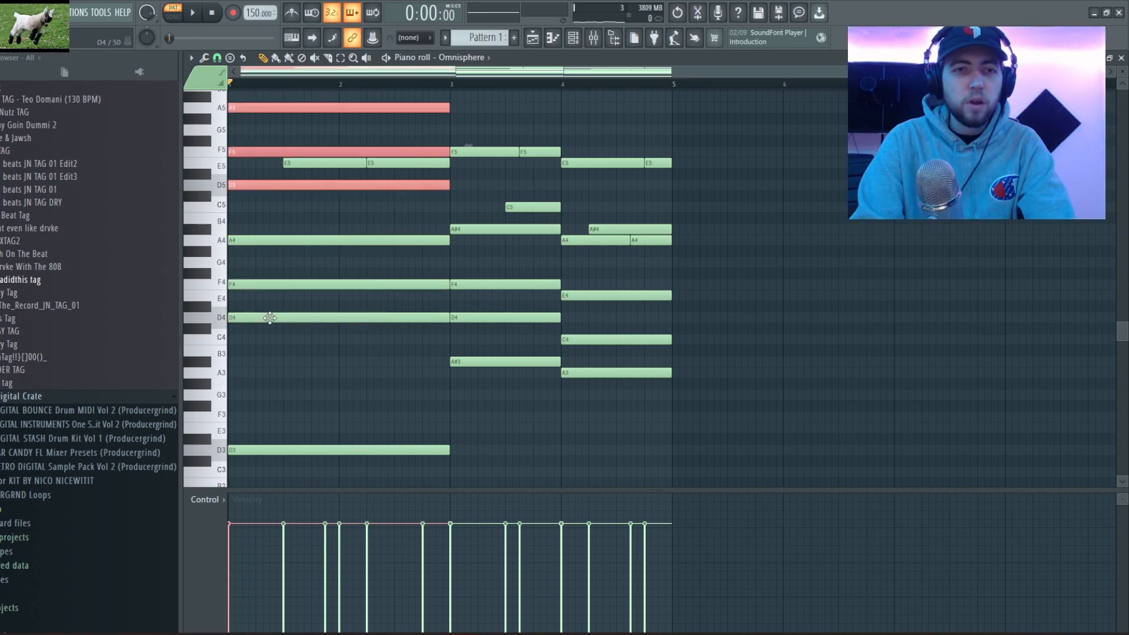
pyautogui.press('Delete')
pyautogui.scroll(4, 292, 434)
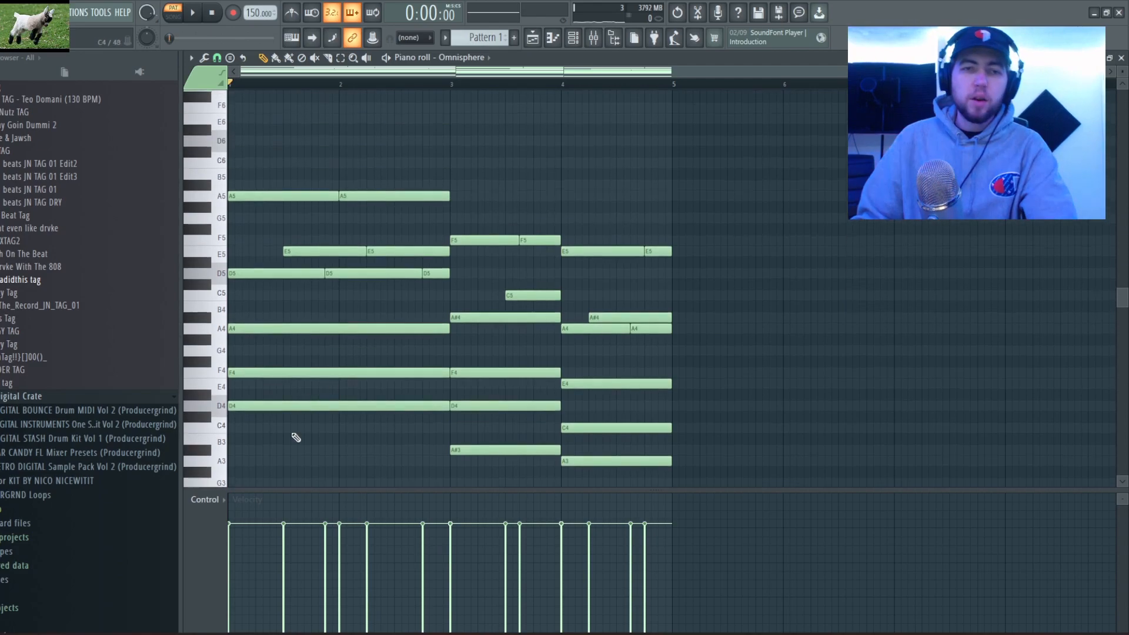
# Try slicing the bar 1 A5 note into shorter pieces, undo the cuts and collapse the browser's history list
pyautogui.keyDown('ctrl'); pyautogui.scroll(4, 446, 198); pyautogui.keyUp('ctrl')
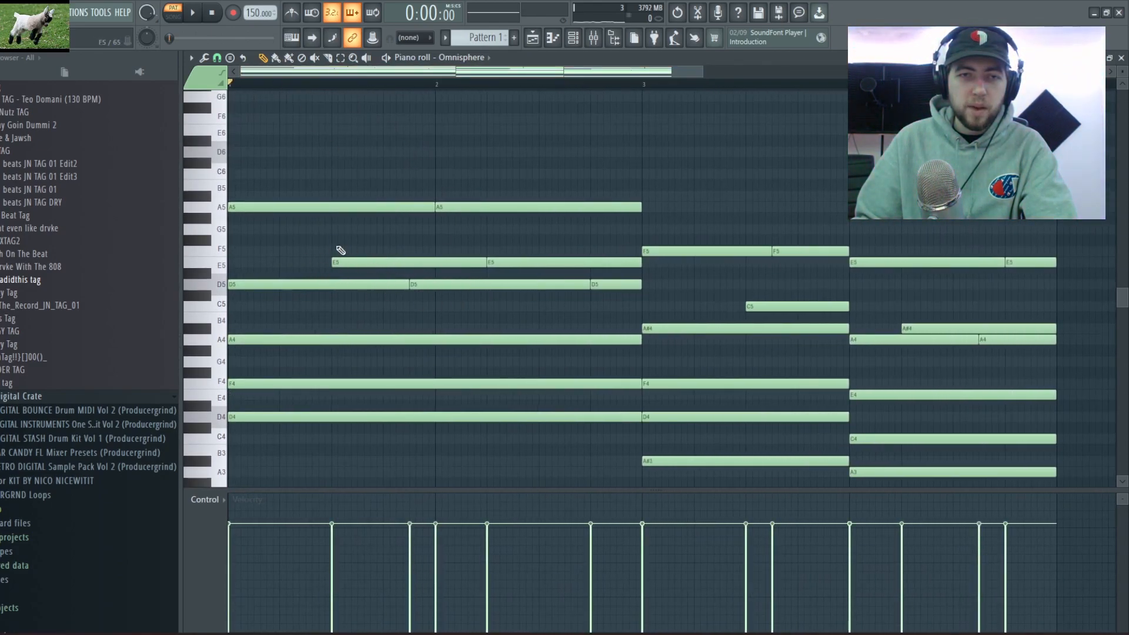
pyautogui.click(291, 215)
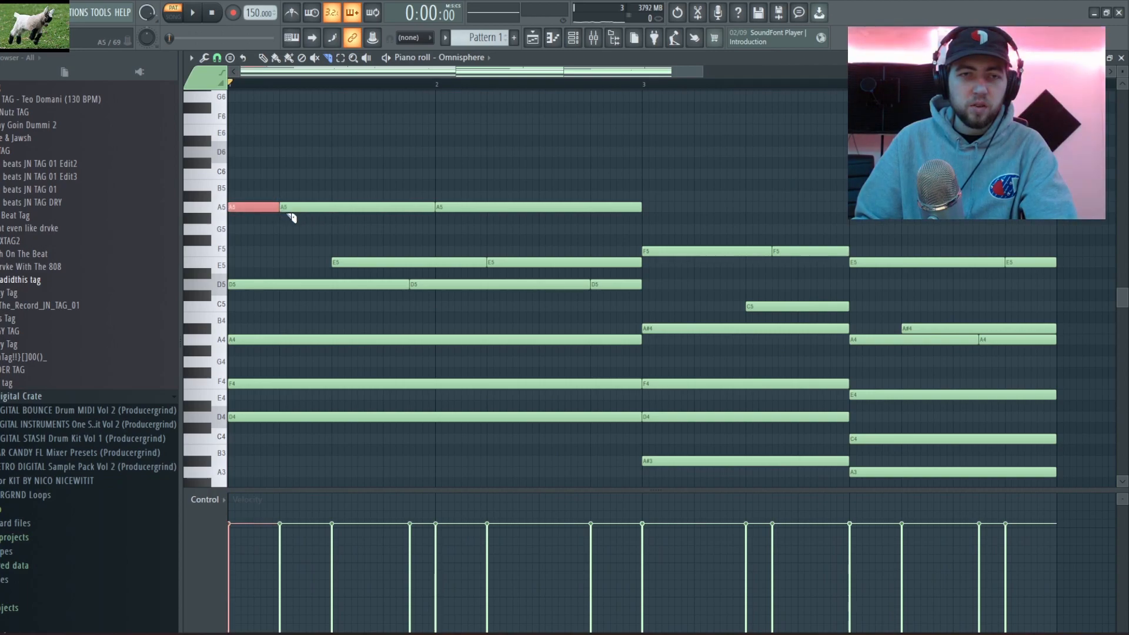
pyautogui.click(394, 216)
pyautogui.hotkey('ctrl', 'z')
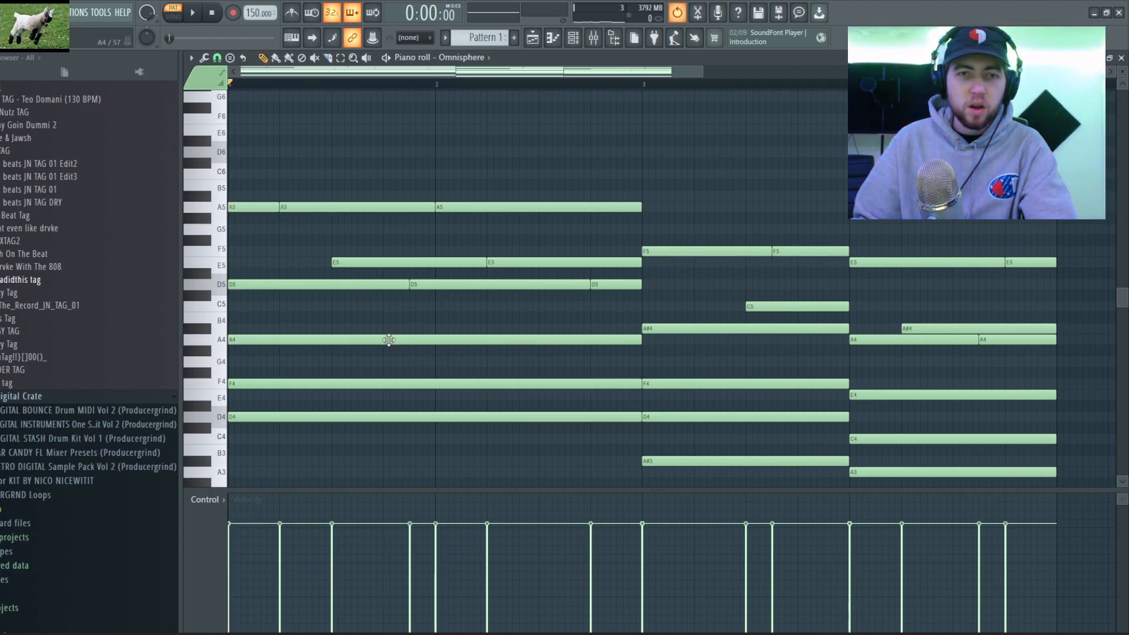
pyautogui.hotkey('ctrl', 'alt', 'z')
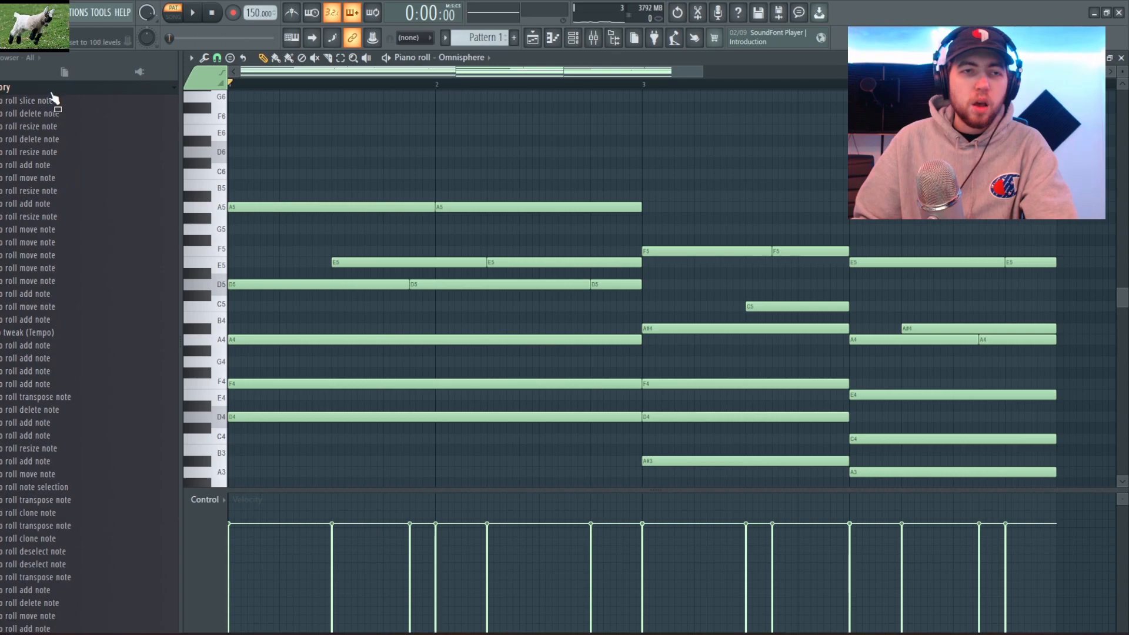
pyautogui.click(50, 91)
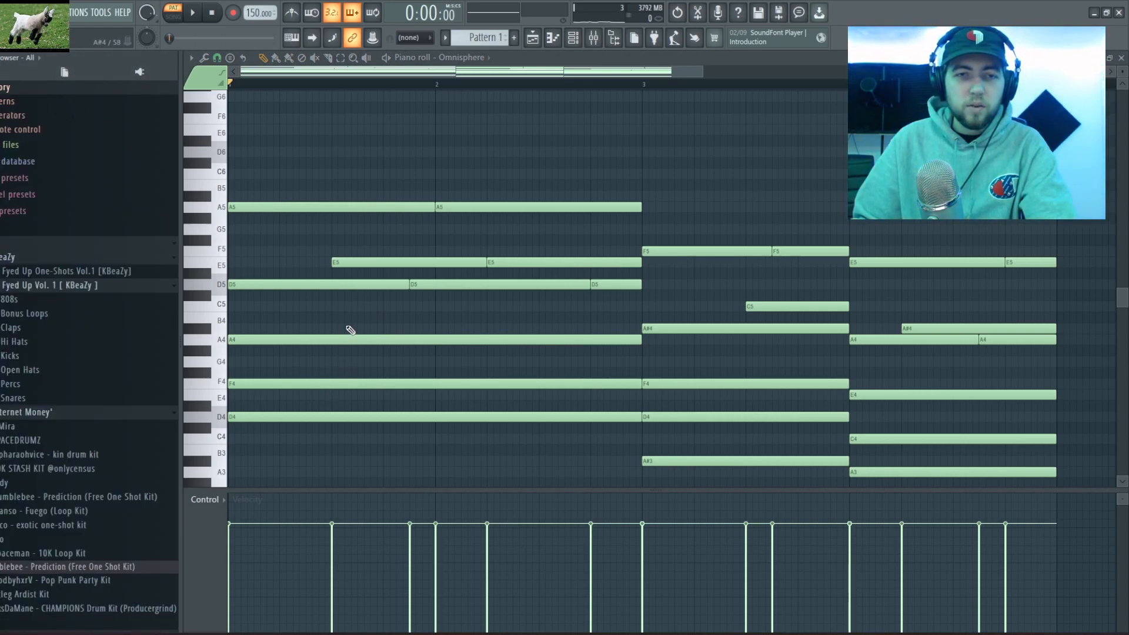
# Highlight the two E5 melody notes in bars 1–2 and the first chord's F4 note to compare them
pyautogui.moveTo(343, 247); pyautogui.dragTo(518, 269)
pyautogui.scroll(-2, 388, 280)
pyautogui.moveTo(347, 314); pyautogui.dragTo(403, 323)
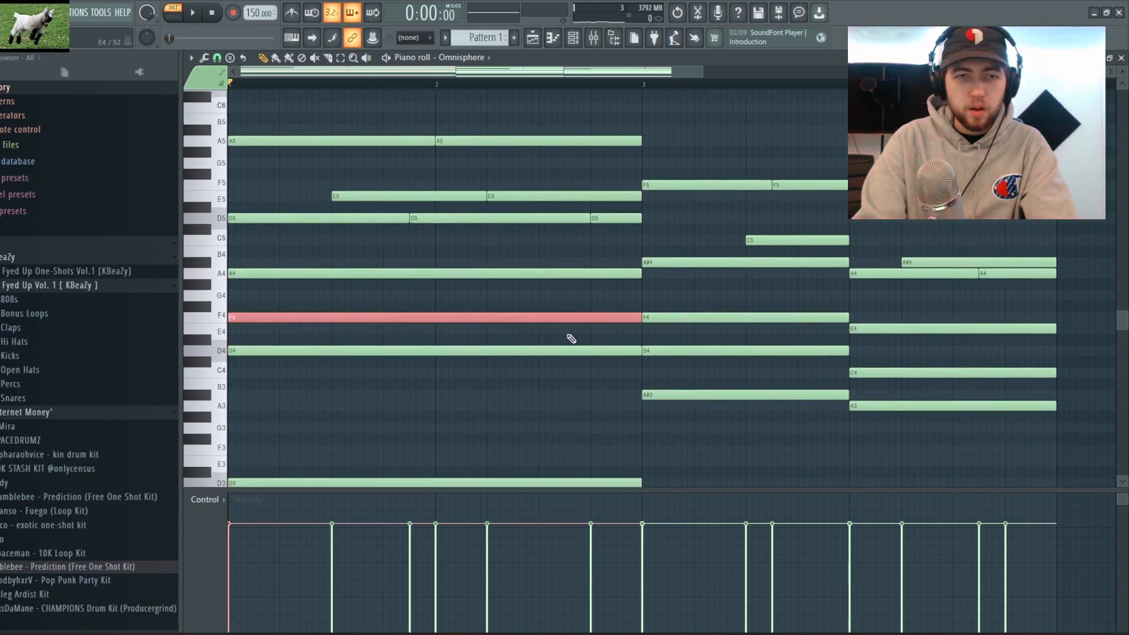
# Lower the F4 note of the first chord by one semitone to E4 and deselect it
pyautogui.press('Down')
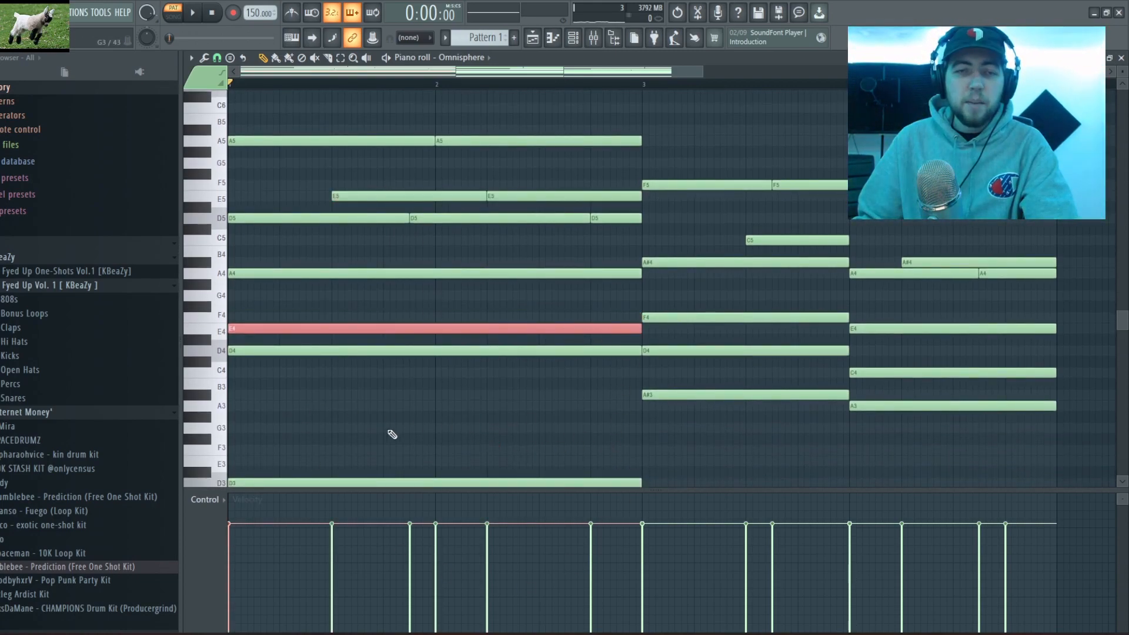
pyautogui.click(427, 422)
pyautogui.scroll(-3, 568, 475)
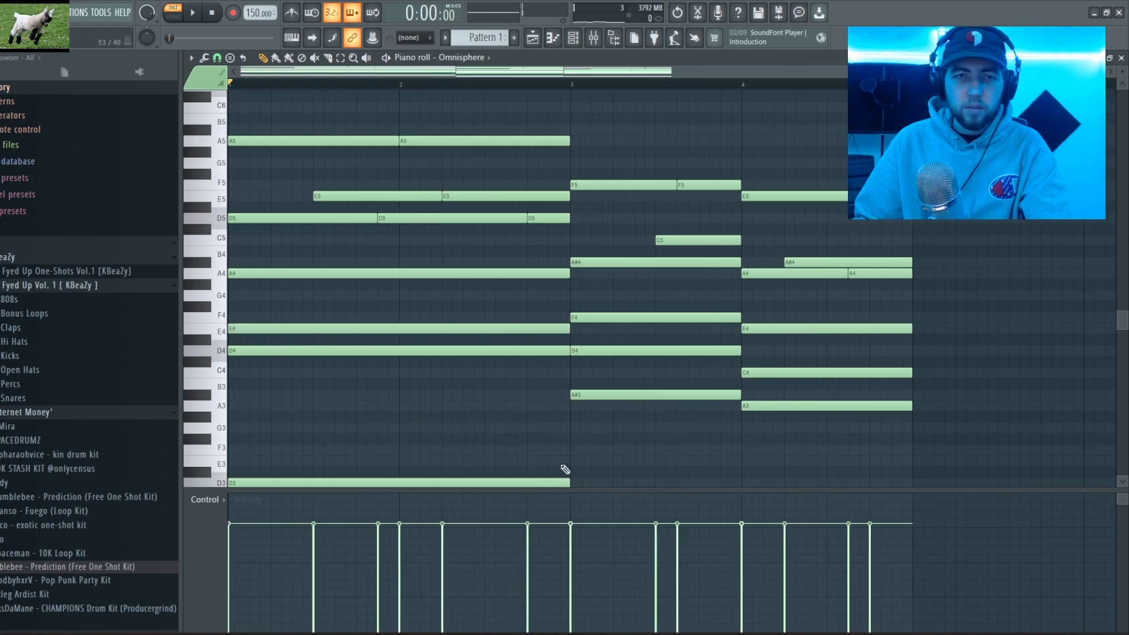
# Try lowering bar 3's D4 note to C4 and bar 4's C4 note to A#3
pyautogui.scroll(3, 553, 450)
pyautogui.click(669, 350)
pyautogui.keyDown('ctrl'); pyautogui.click(724, 373); pyautogui.keyUp('ctrl')
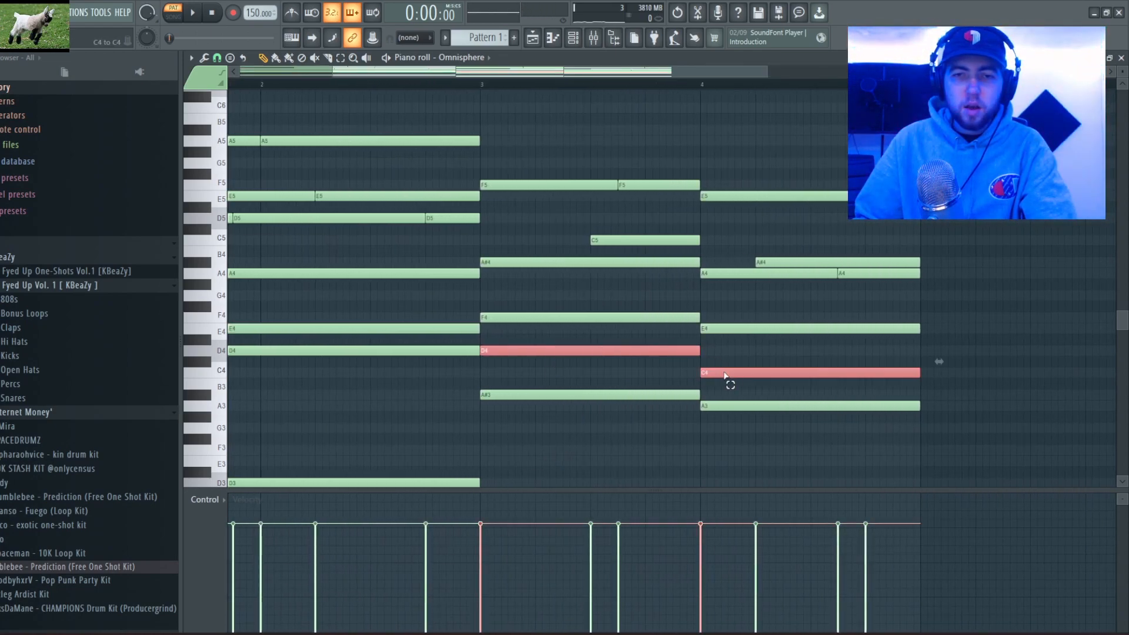
pyautogui.press('Down')
pyautogui.press('Down')
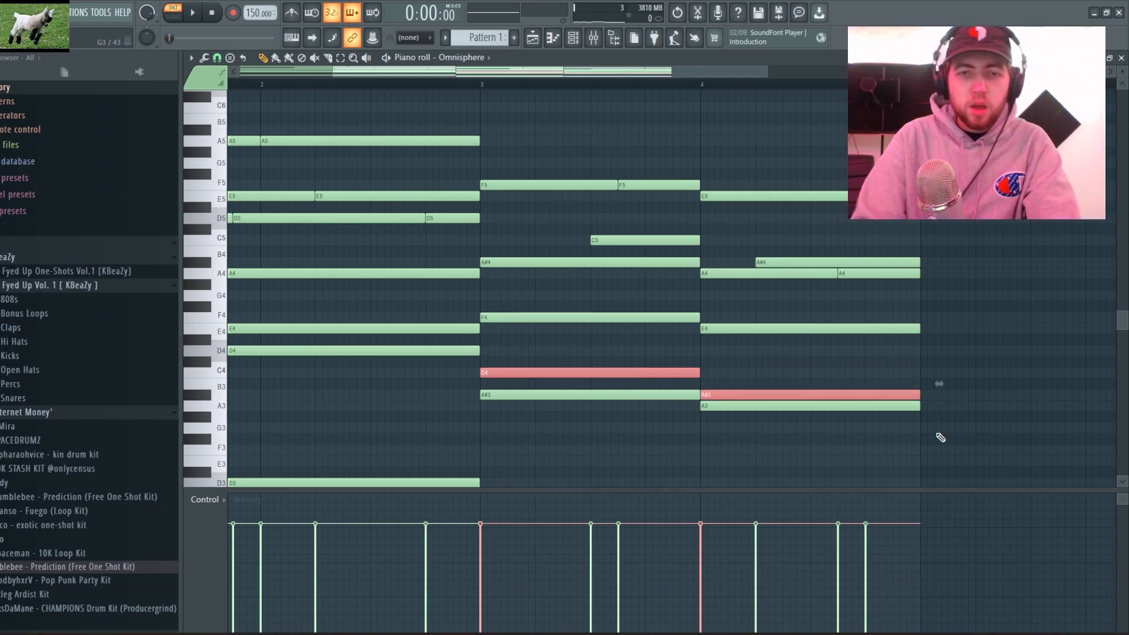
pyautogui.hotkey('ctrl', 'd')
pyautogui.keyDown('ctrl'); pyautogui.scroll(-2, 582, 463); pyautogui.keyUp('ctrl')
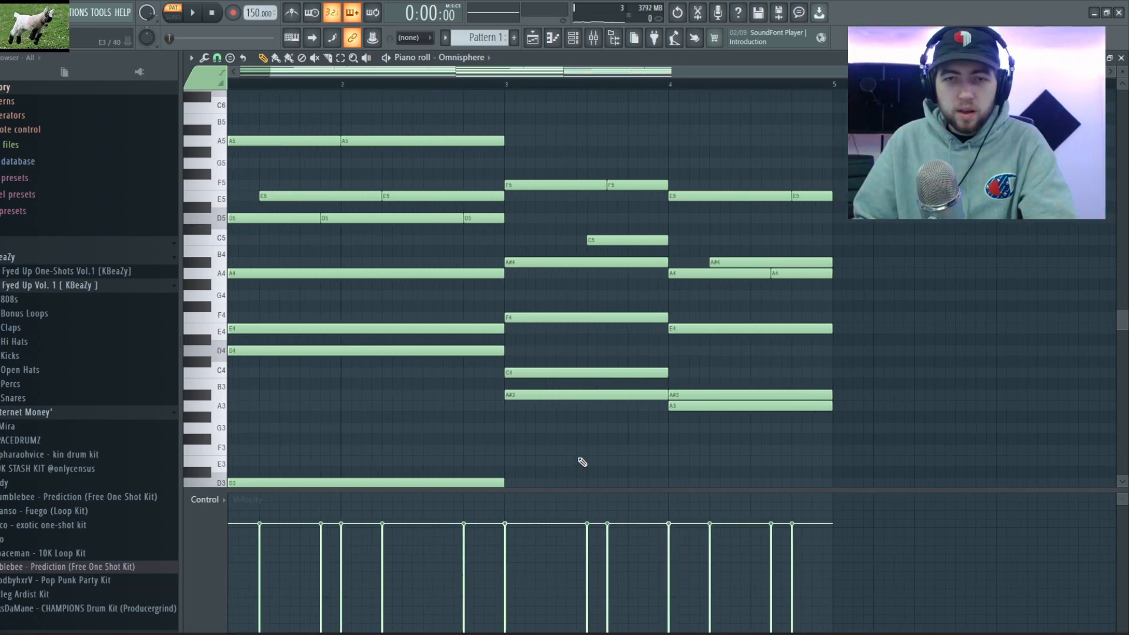
# Play back the progression and raise the bar 3 C4 and bar 4 A#3 notes back to D4 and C4
pyautogui.press('space')
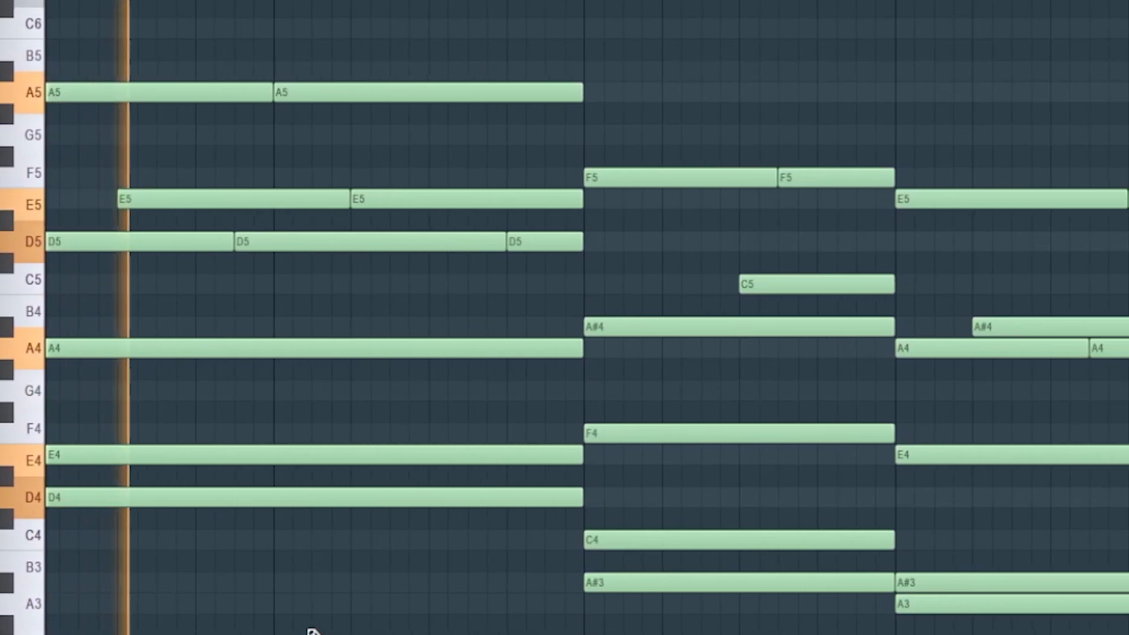
pyautogui.scroll(-2, 365, 418)
pyautogui.scroll(2, 306, 417)
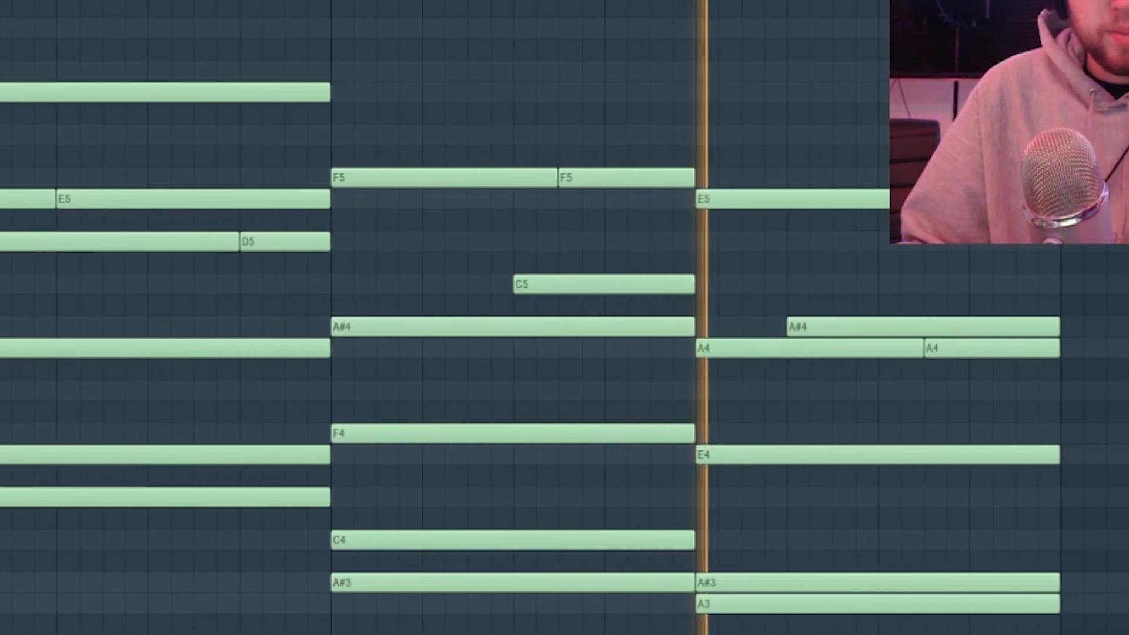
pyautogui.click(348, 539)
pyautogui.click(631, 578)
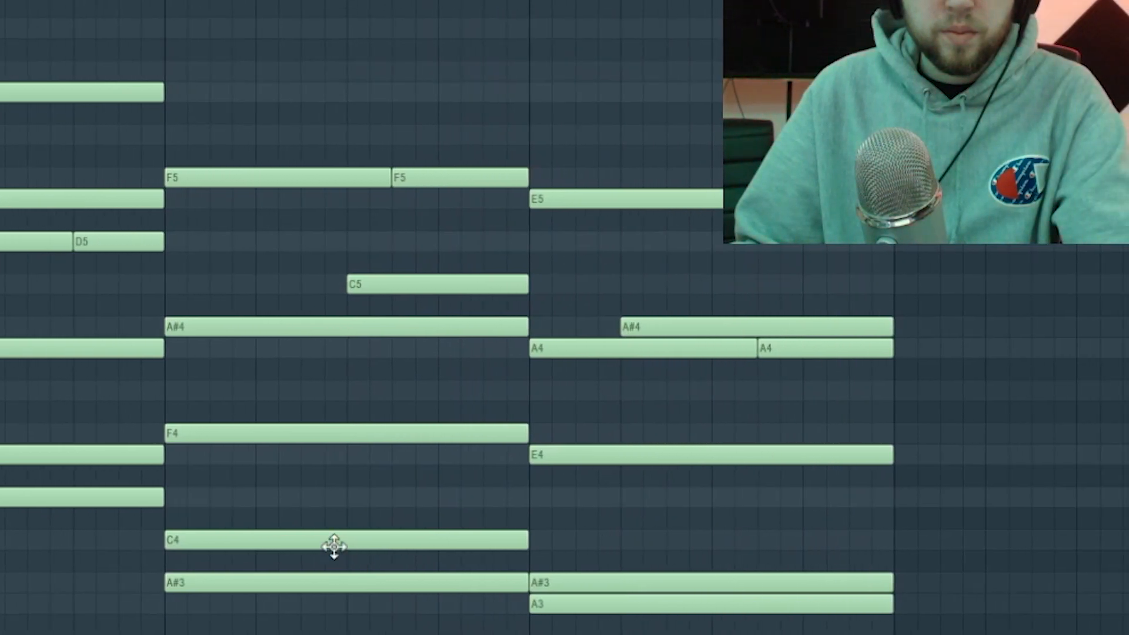
pyautogui.press('Up')
pyautogui.press('Up')
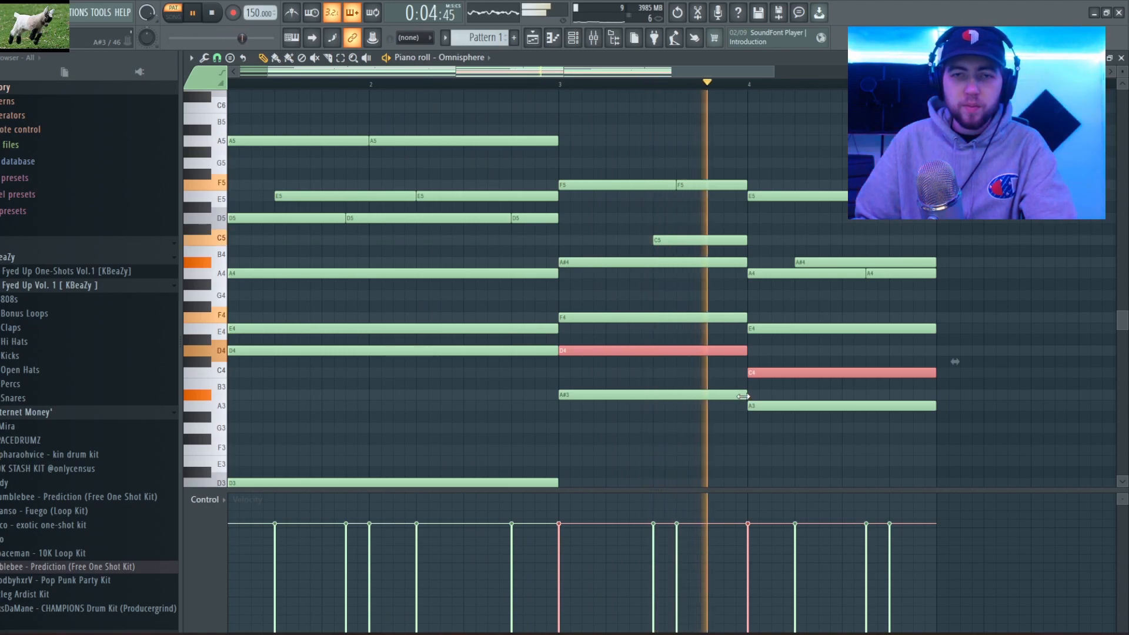
pyautogui.press('space')
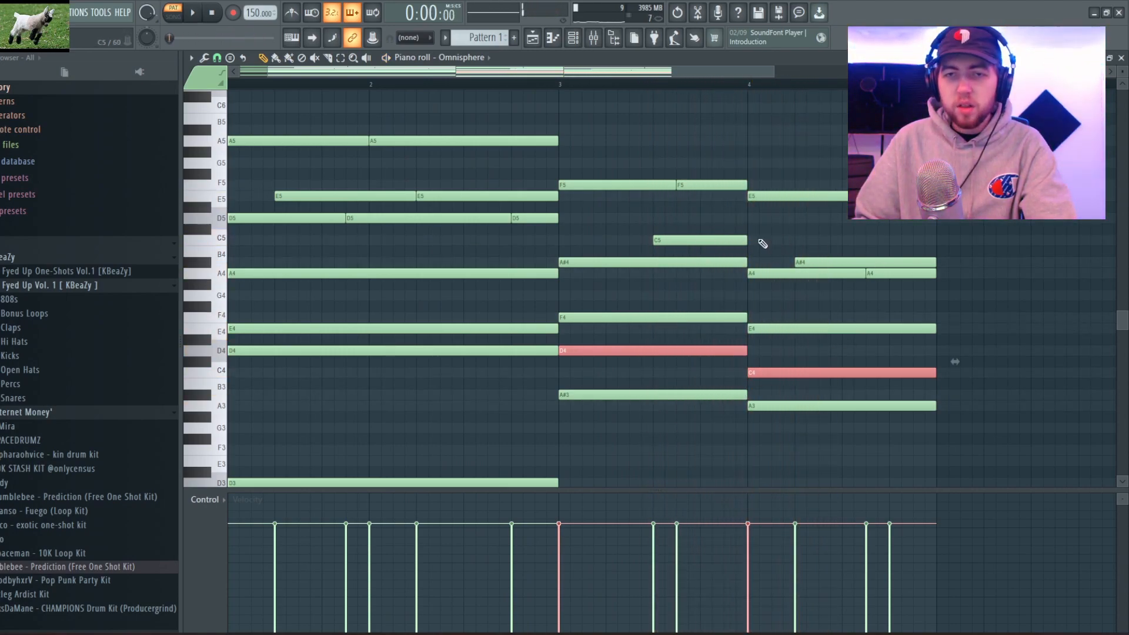
pyautogui.click(835, 262)
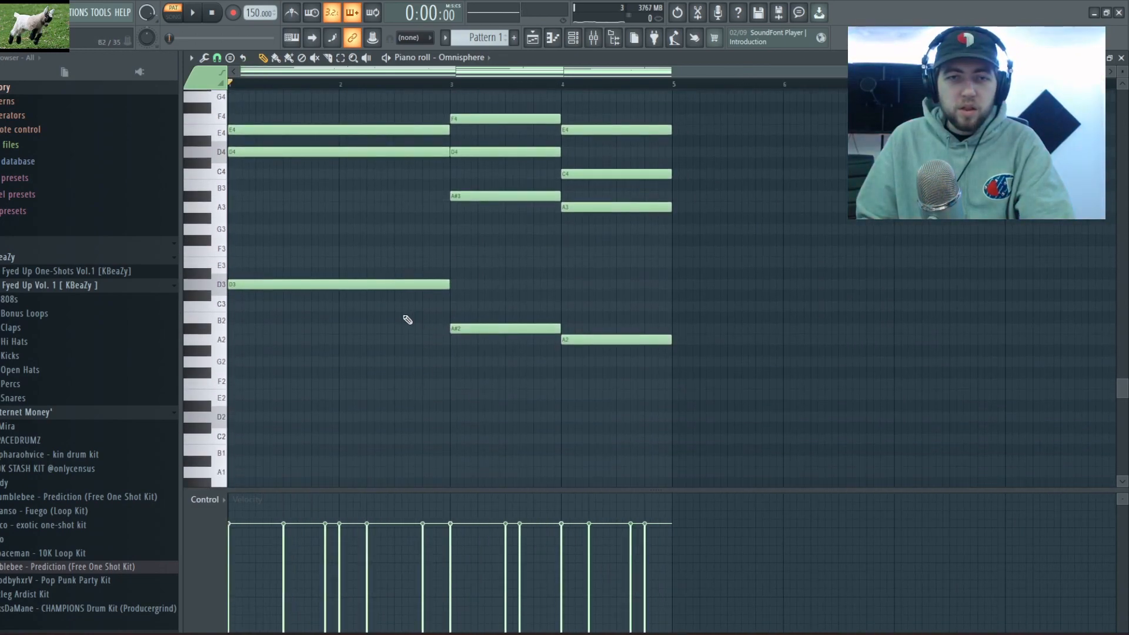
pyautogui.scroll(-3, 379, 361)
pyautogui.scroll(3, 383, 368)
pyautogui.moveTo(364, 285); pyautogui.dragTo(436, 255)
pyautogui.rightClick(470, 259)
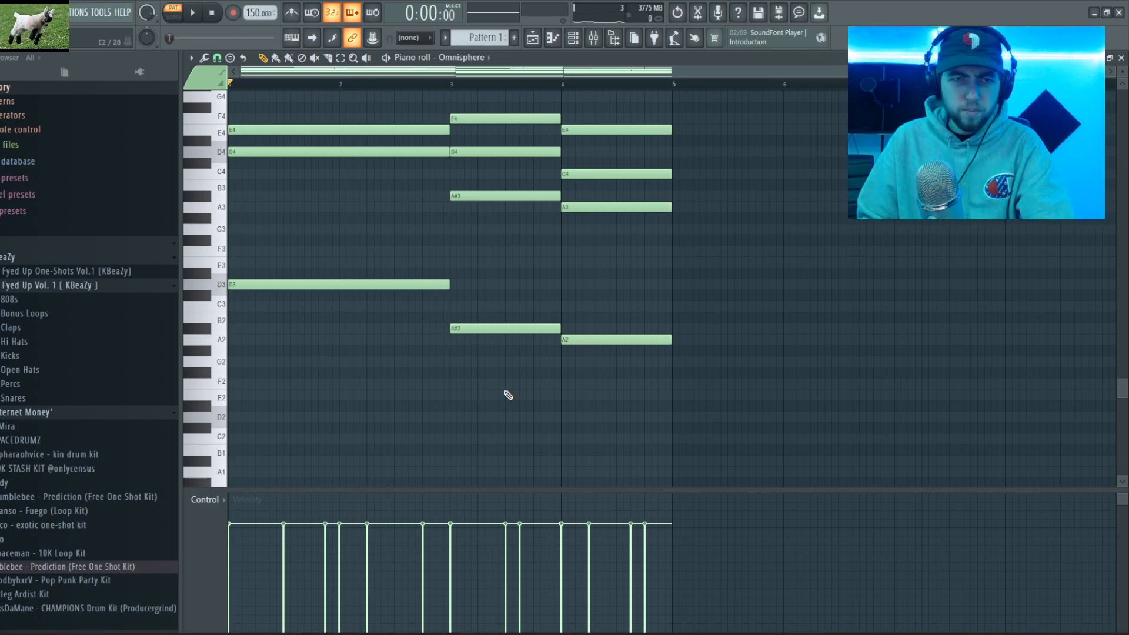
pyautogui.scroll(8, 461, 464)
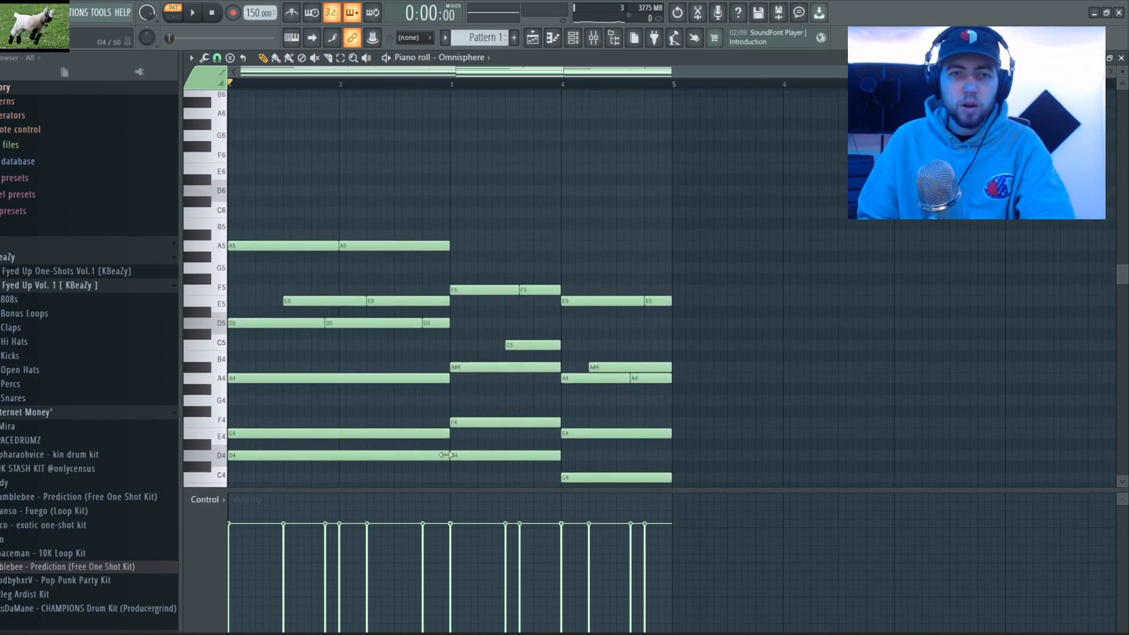
pyautogui.keyDown('ctrl'); pyautogui.scroll(4, 331, 324); pyautogui.keyUp('ctrl')
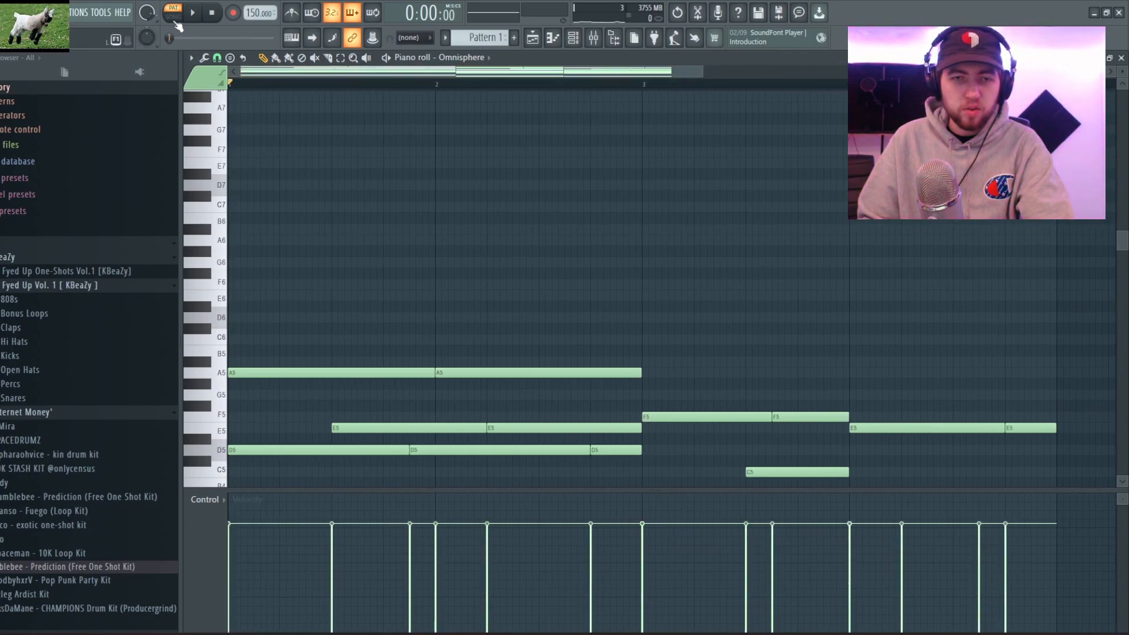
# Play the progression and duplicate the four bars of notes into bars 5–8
pyautogui.press('space')
pyautogui.scroll(-3, 471, 270)
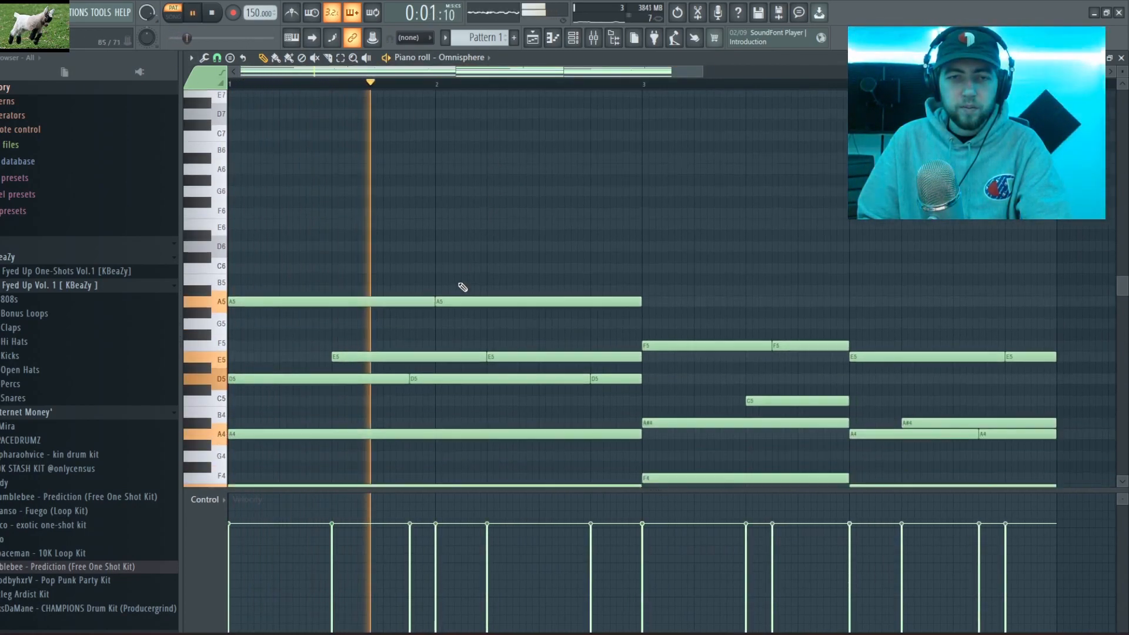
pyautogui.keyDown('ctrl'); pyautogui.scroll(-2, 466, 280); pyautogui.keyUp('ctrl')
pyautogui.scroll(-1, 466, 280)
pyautogui.keyDown('ctrl'); pyautogui.scroll(-1, 466, 280); pyautogui.keyUp('ctrl')
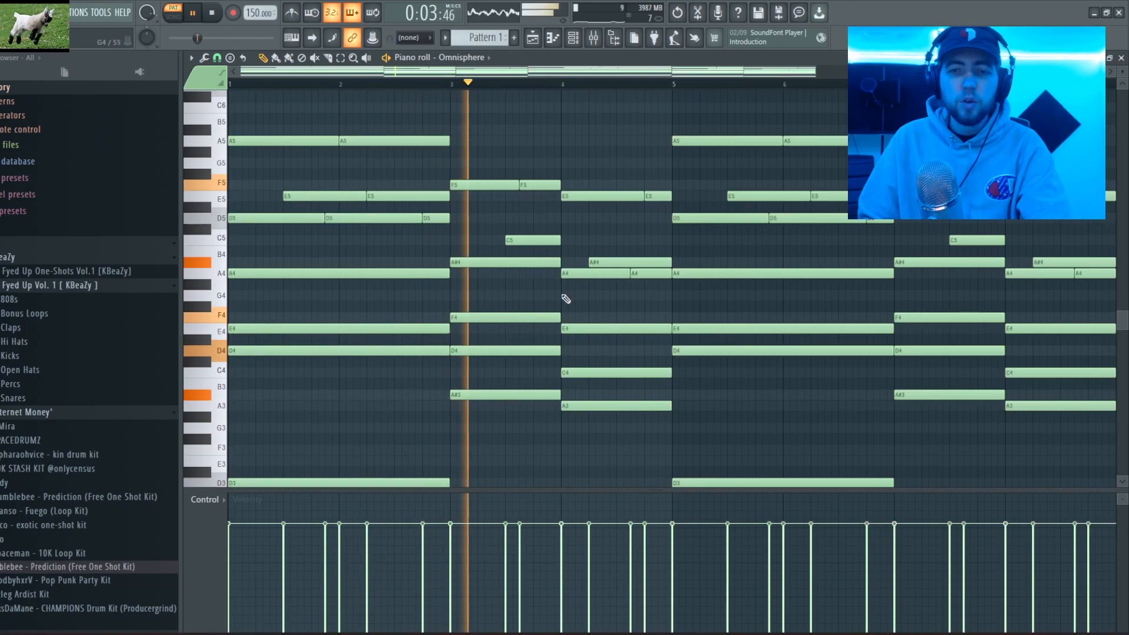
pyautogui.scroll(4, 575, 309)
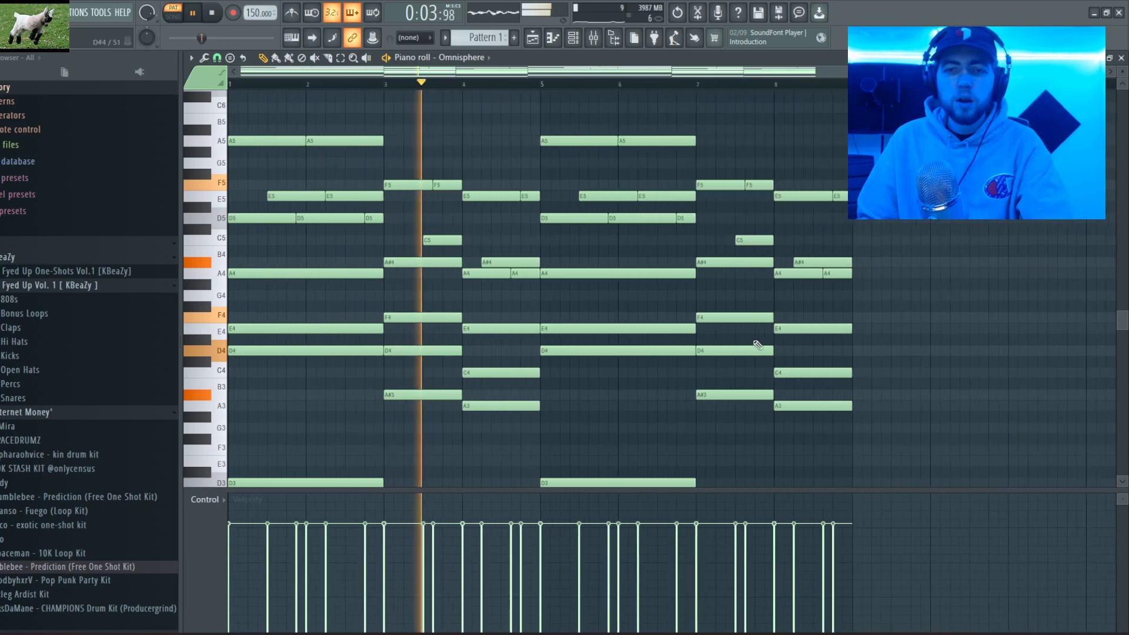
# Add pairs of short, evenly spaced high notes: D8 in bar 5, C8 in bar 6 and A7 in bar 7
pyautogui.keyDown('ctrl'); pyautogui.scroll(4, 548, 310); pyautogui.keyUp('ctrl')
pyautogui.press('space')
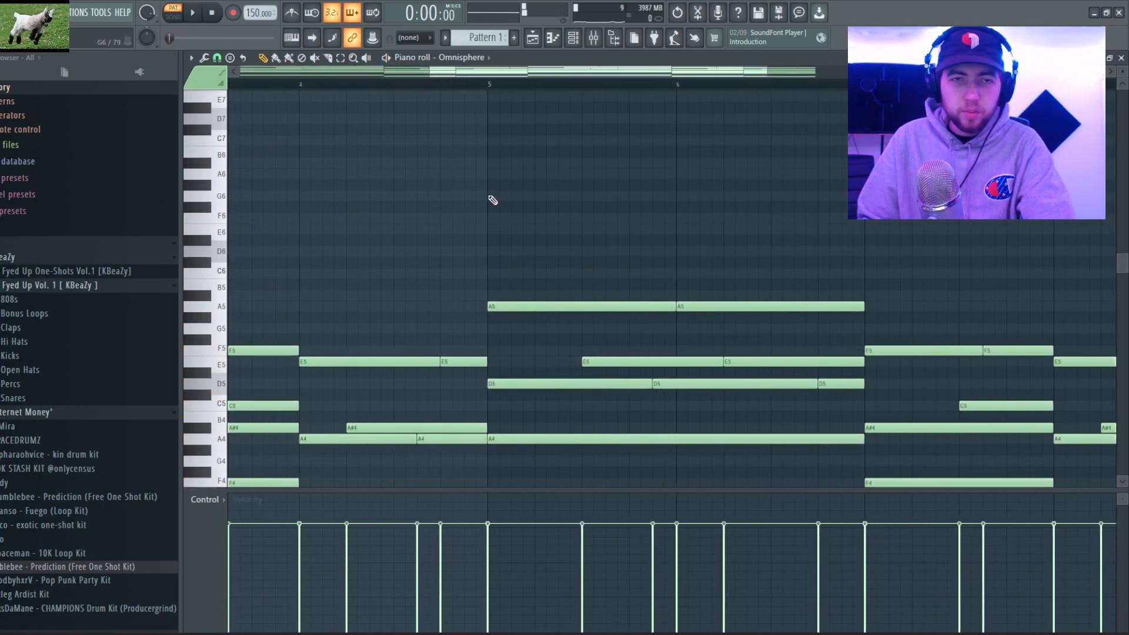
pyautogui.click(490, 196)
pyautogui.moveTo(781, 196); pyautogui.dragTo(514, 217)
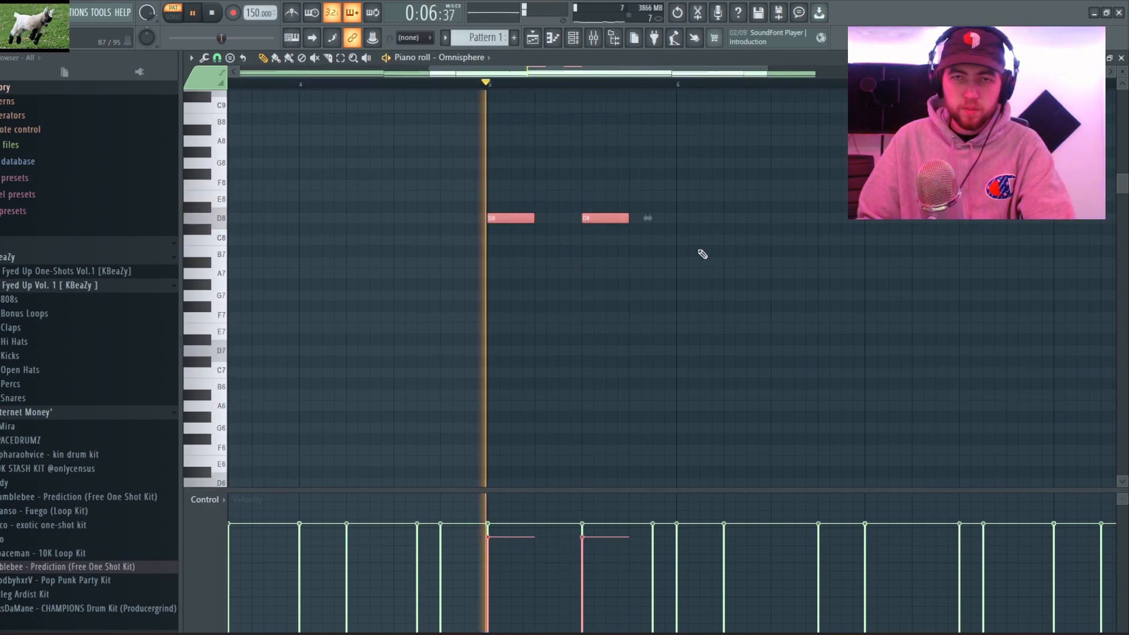
pyautogui.click(683, 240)
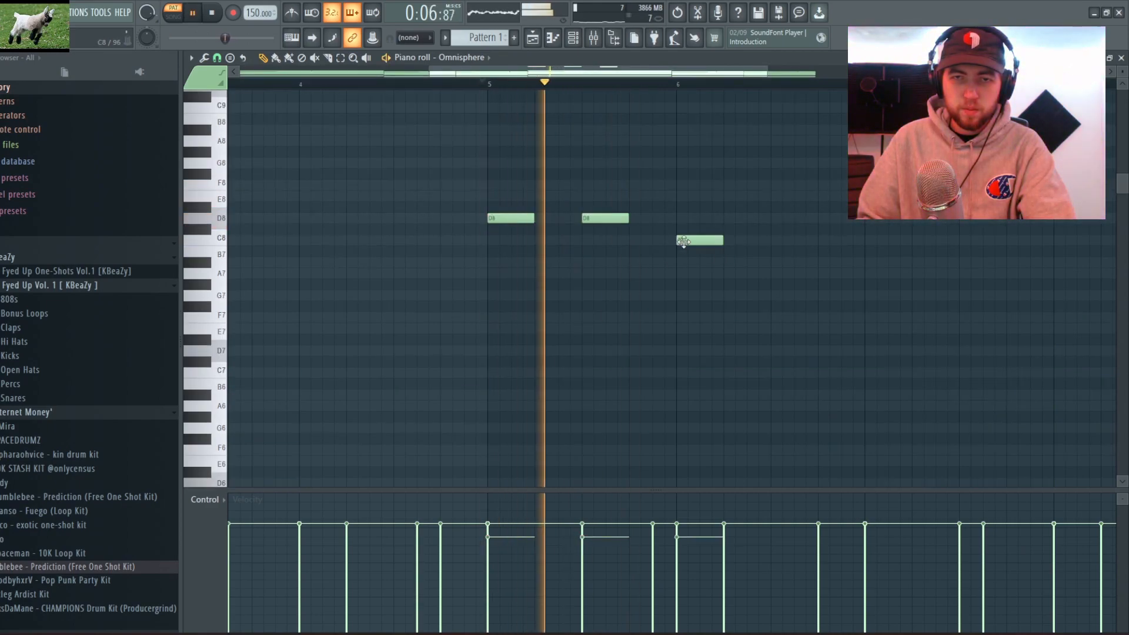
pyautogui.click(774, 241)
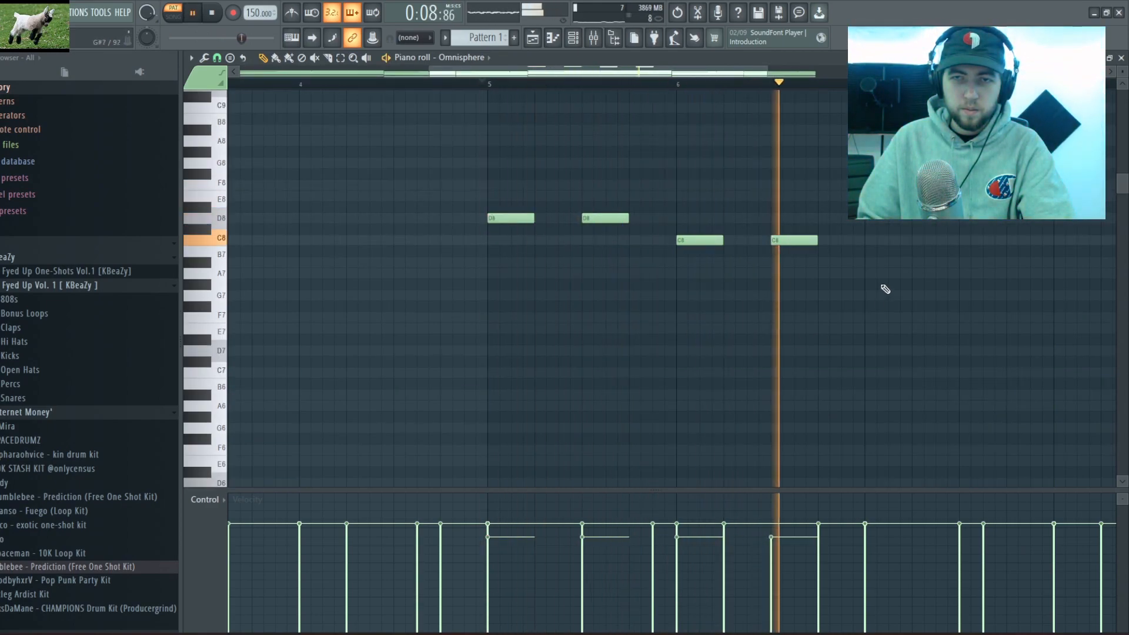
pyautogui.click(869, 262)
pyautogui.scroll(-1, 901, 398)
pyautogui.scroll(-2, 902, 398)
pyautogui.press('space')
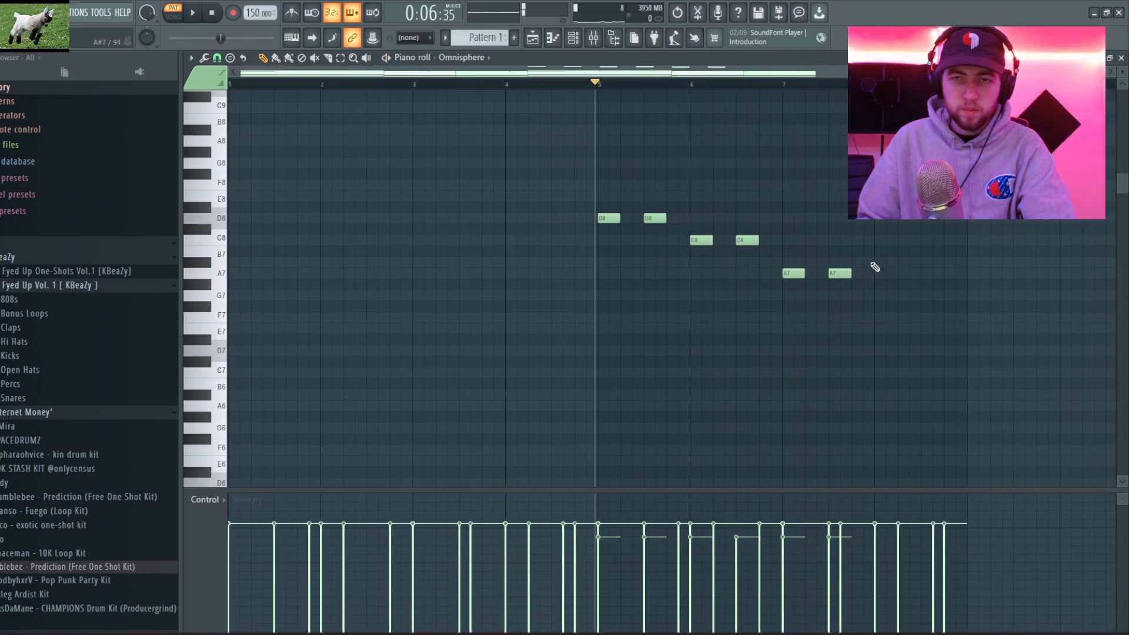
# Add two short A#7 notes in bar 8 and lower the velocity of all eight high notes
pyautogui.press('space')
pyautogui.moveTo(580, 192); pyautogui.dragTo(1033, 312)
pyautogui.scroll(-2, 873, 357)
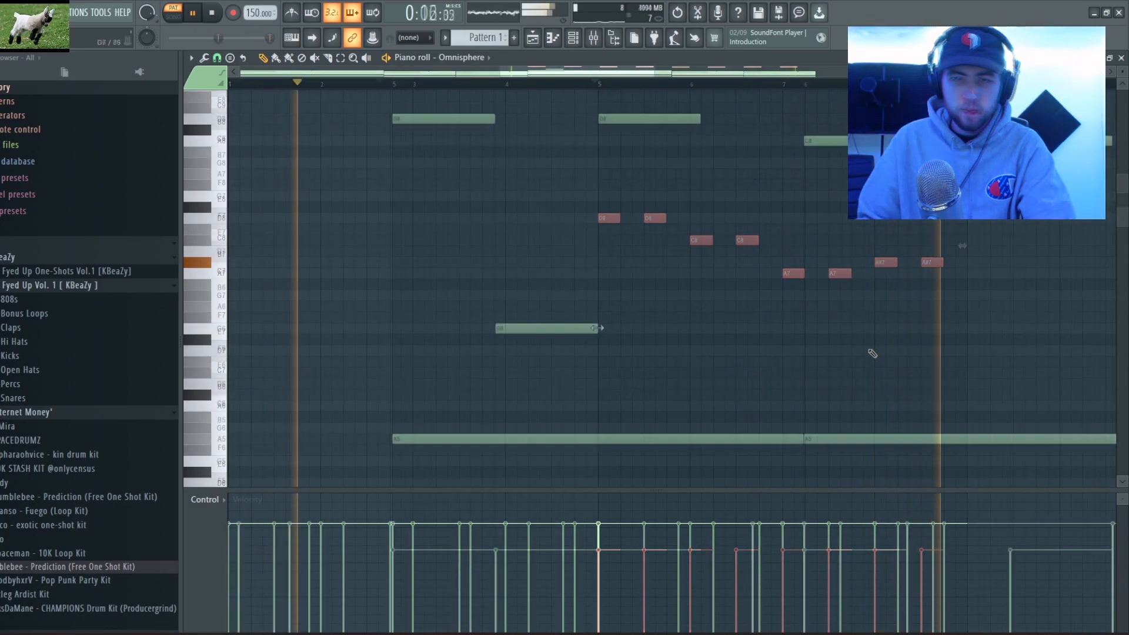
# Add a descending line of longer notes, one per bar in bars 5–8: G6, F6, D6 and C6
pyautogui.moveTo(597, 328); pyautogui.dragTo(800, 333)
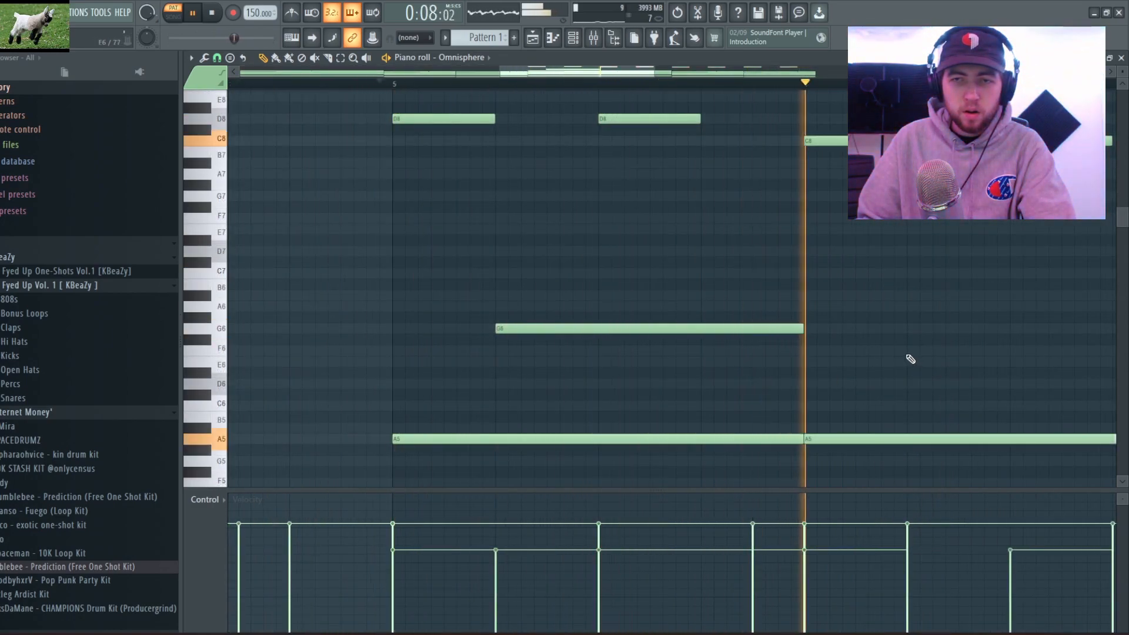
pyautogui.click(908, 352)
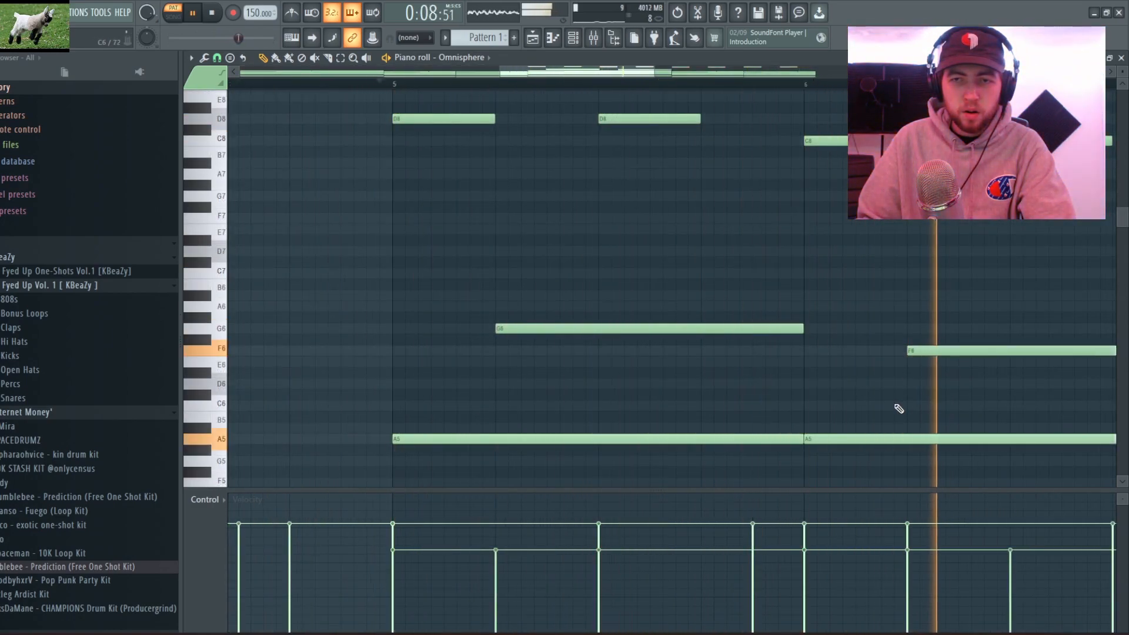
pyautogui.scroll(-4, 941, 397)
pyautogui.scroll(2, 936, 394)
pyautogui.click(727, 384)
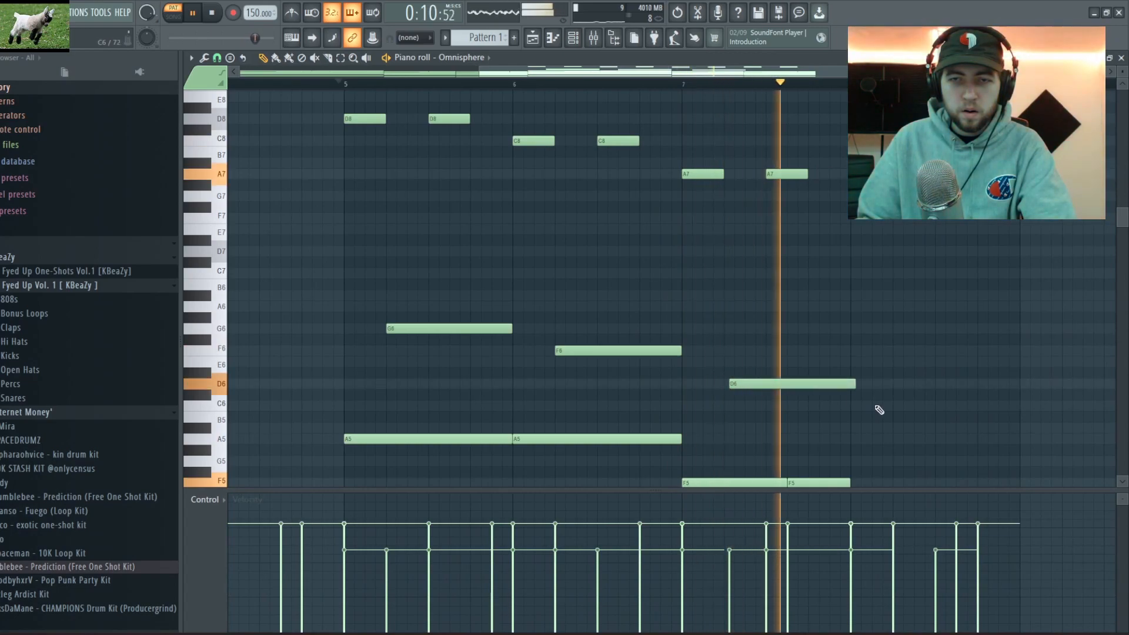
pyautogui.click(896, 406)
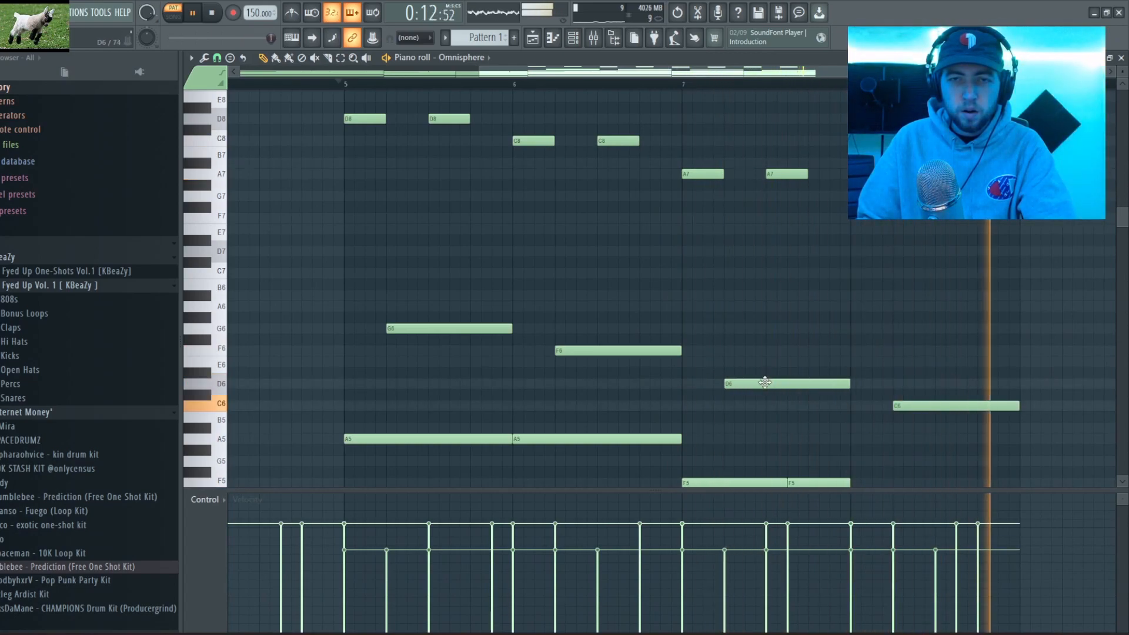
# Slightly raise the velocity of the long G6, F6, D6 and C6 notes in bars 5–8
pyautogui.scroll(-3, 777, 381)
pyautogui.moveTo(522, 137); pyautogui.dragTo(904, 457)
pyautogui.moveTo(549, 335); pyautogui.dragTo(866, 466)
pyautogui.scroll(2, 811, 436)
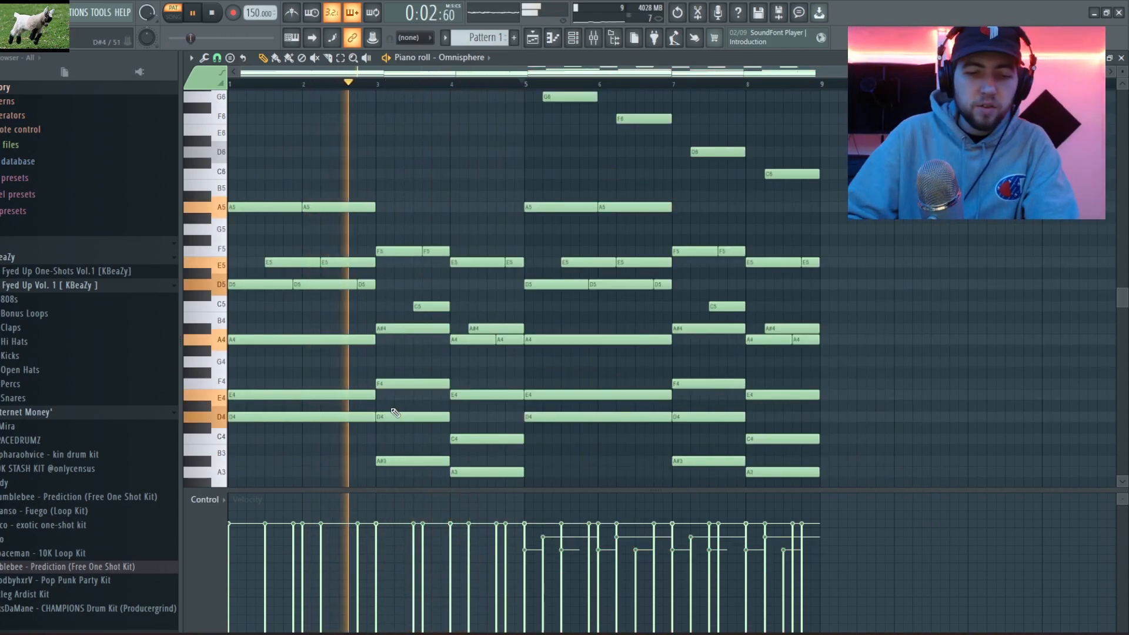
# Randomize the velocities of the notes, and lower the velocity of the whole eight-bar pattern
pyautogui.hotkey('alt', 'r')
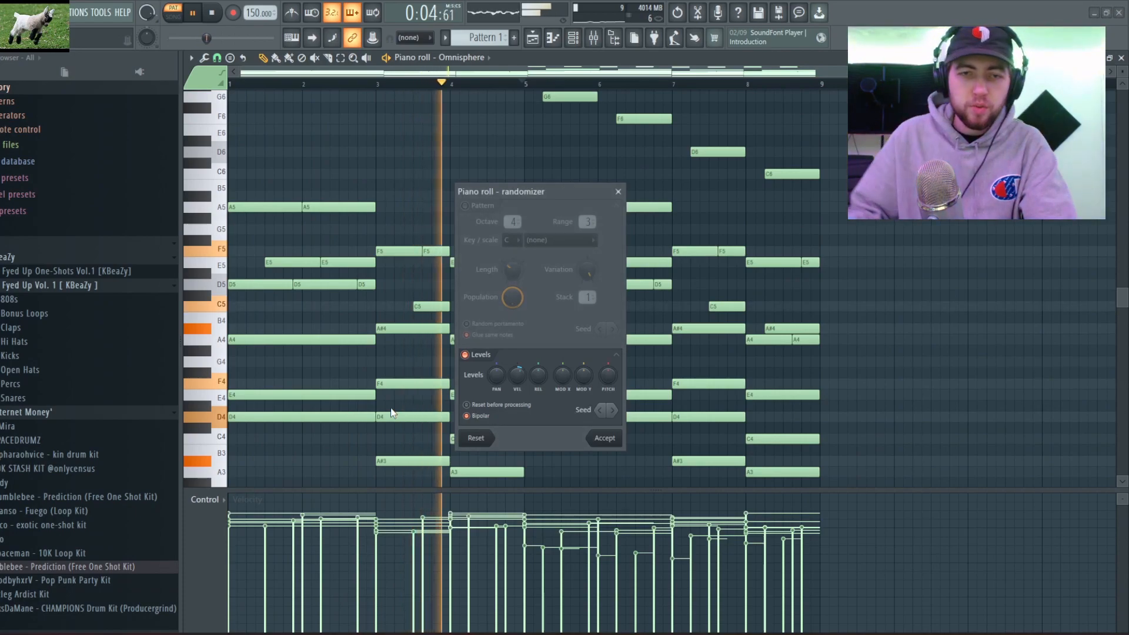
pyautogui.click(603, 438)
pyautogui.hotkey('ctrl', 'a')
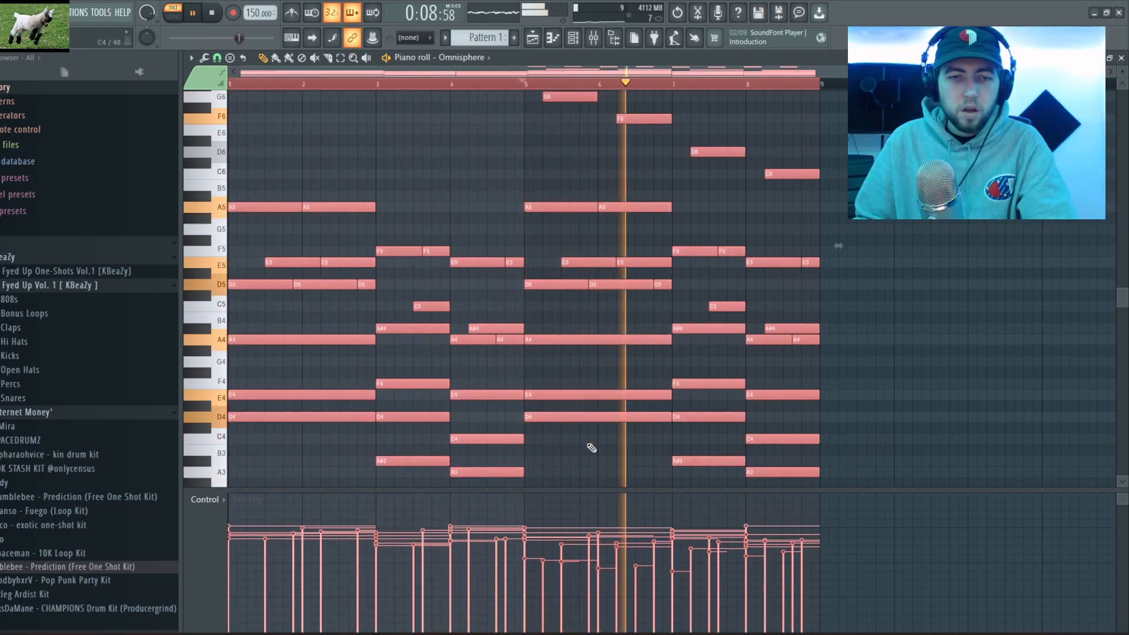
pyautogui.hotkey('ctrl', 'd')
# Rename the Omnisphere channel in the channel rack as "piano"
pyautogui.press('F6')
pyautogui.rightClick(394, 254)
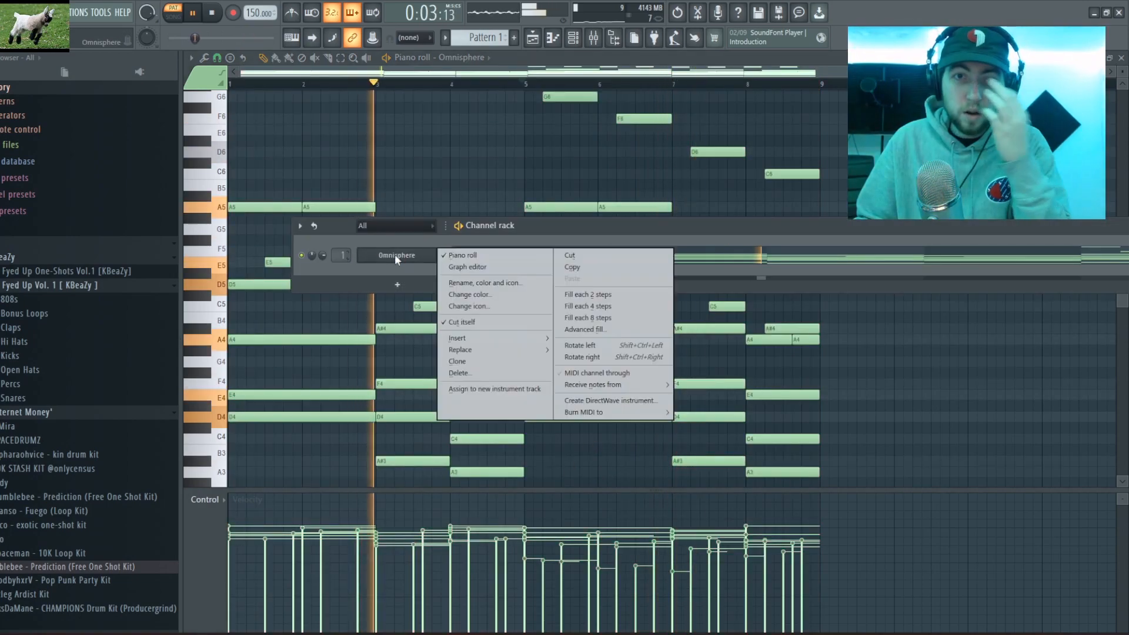
pyautogui.click(486, 284)
pyautogui.write('piano')
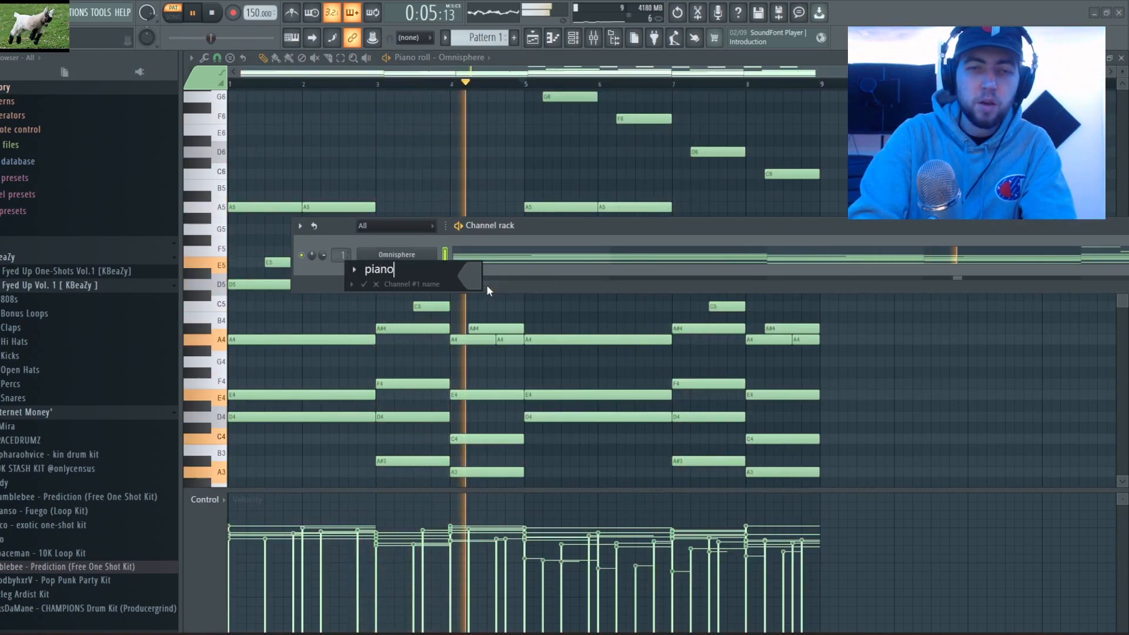
pyautogui.press('Return')
# Load ValhallaVintageVerb in the first effect slot of mixer Insert 1 and reposition the mixer window
pyautogui.press('F9')
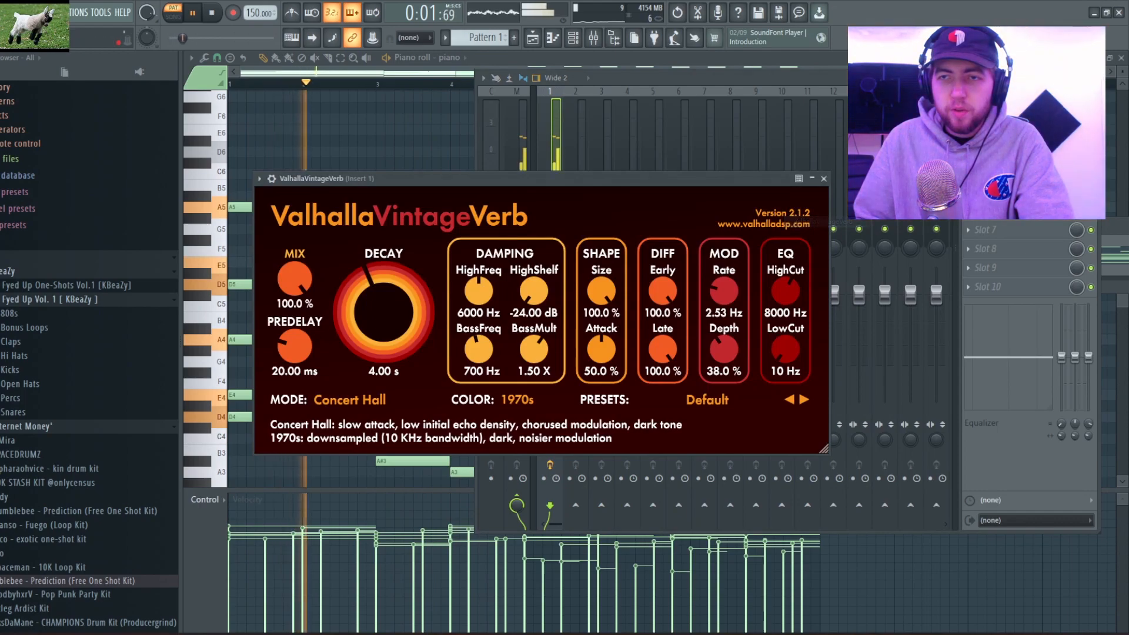
pyautogui.click(1077, 117)
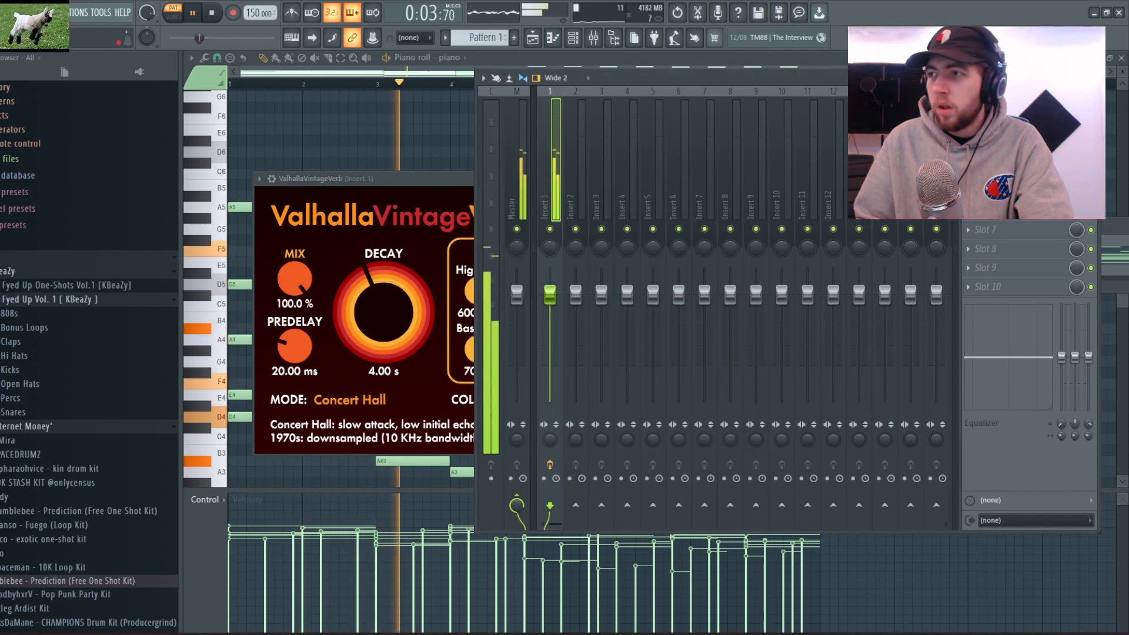
pyautogui.moveTo(888, 74); pyautogui.dragTo(533, 102)
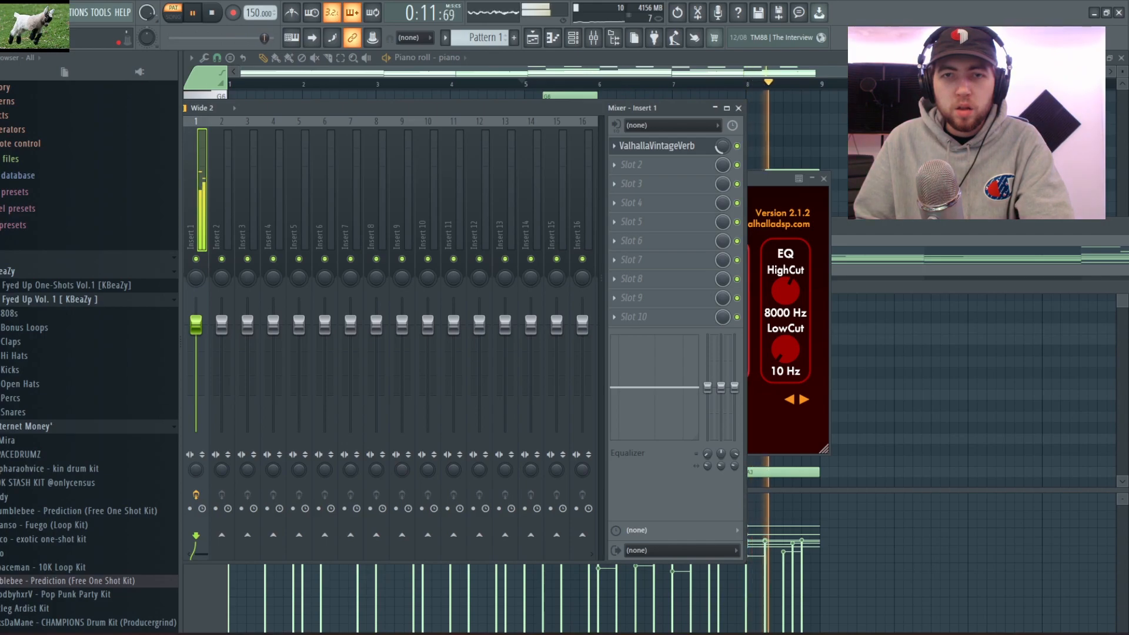
# Set the ValhallaVintageVerb low cut to 270 Hz and its decay to 3.75 s
pyautogui.click(762, 177)
pyautogui.moveTo(781, 348); pyautogui.dragTo(783, 328)
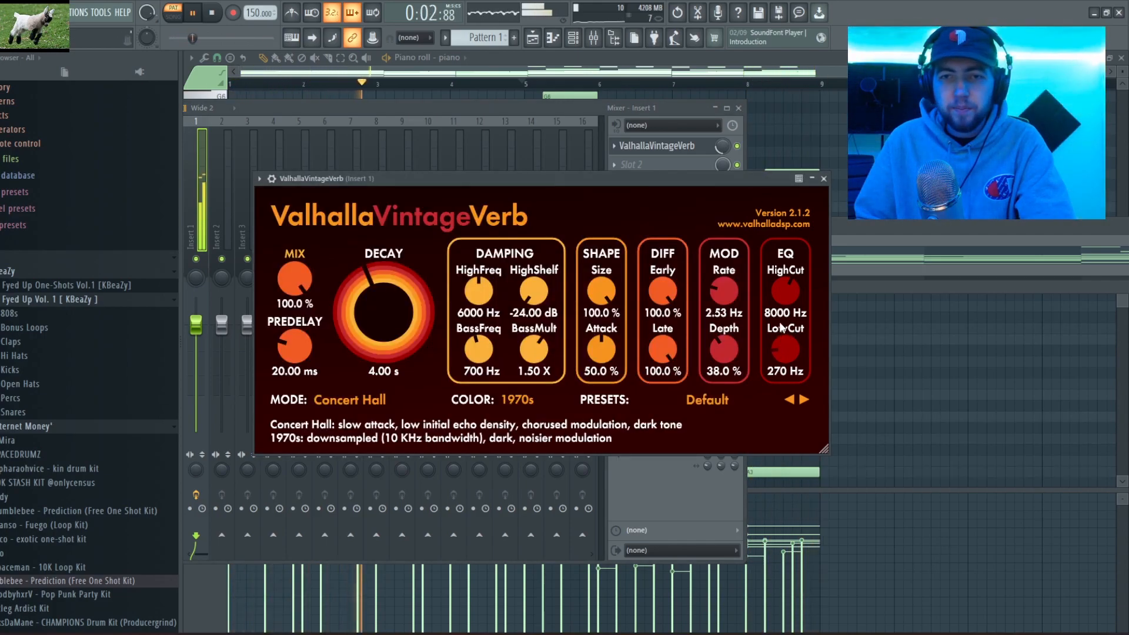
pyautogui.moveTo(347, 278); pyautogui.dragTo(384, 287)
pyautogui.scroll(-2, 383, 288)
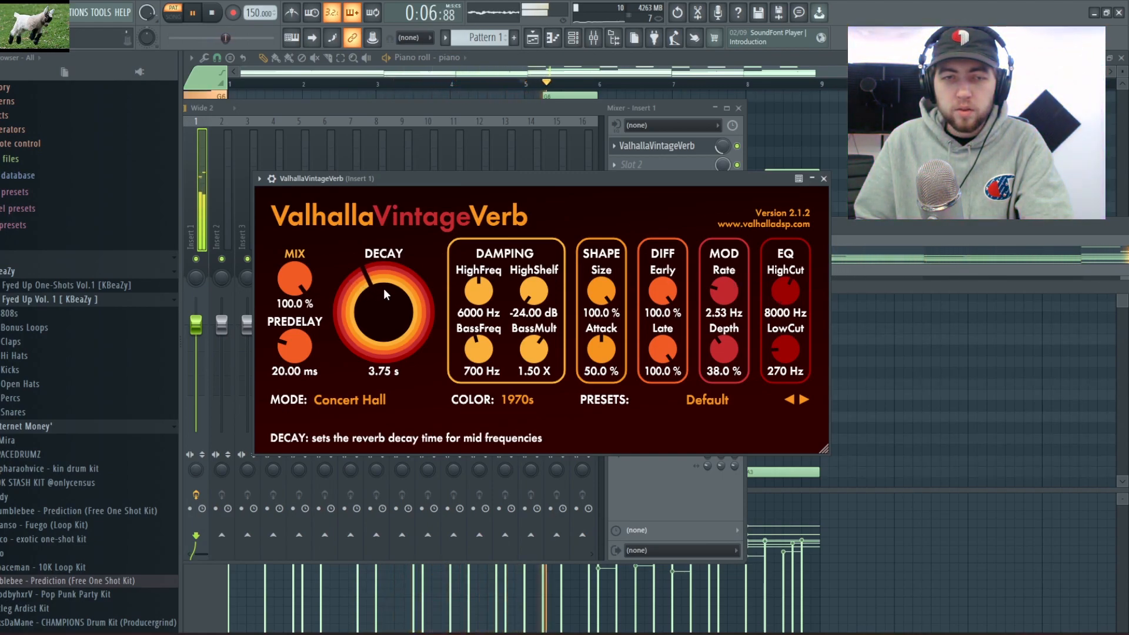
pyautogui.click(824, 179)
# Load EffectRack ahead of the reverb on mixer Insert 1, using the Basic Vintage Punch preset
pyautogui.moveTo(544, 106); pyautogui.dragTo(601, 101)
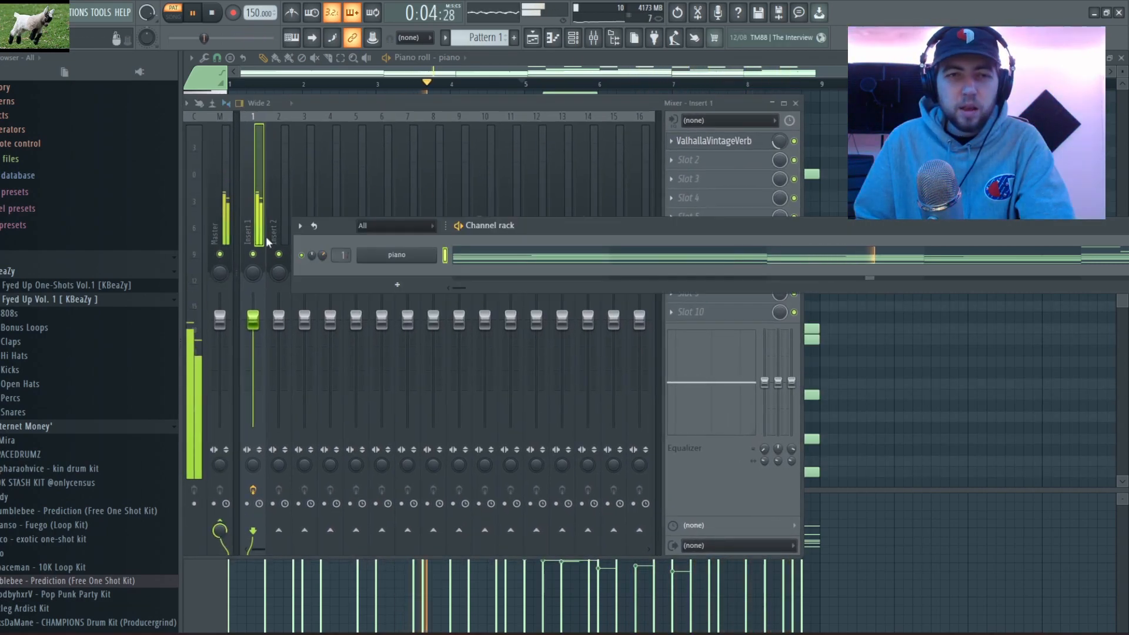
pyautogui.click(256, 235)
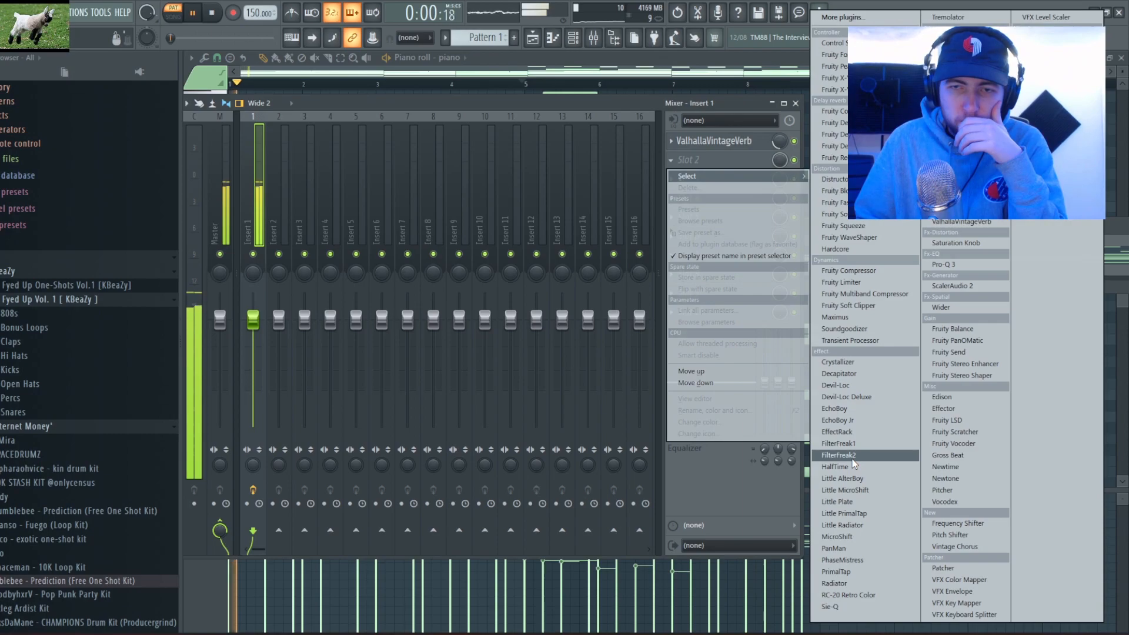
pyautogui.click(857, 432)
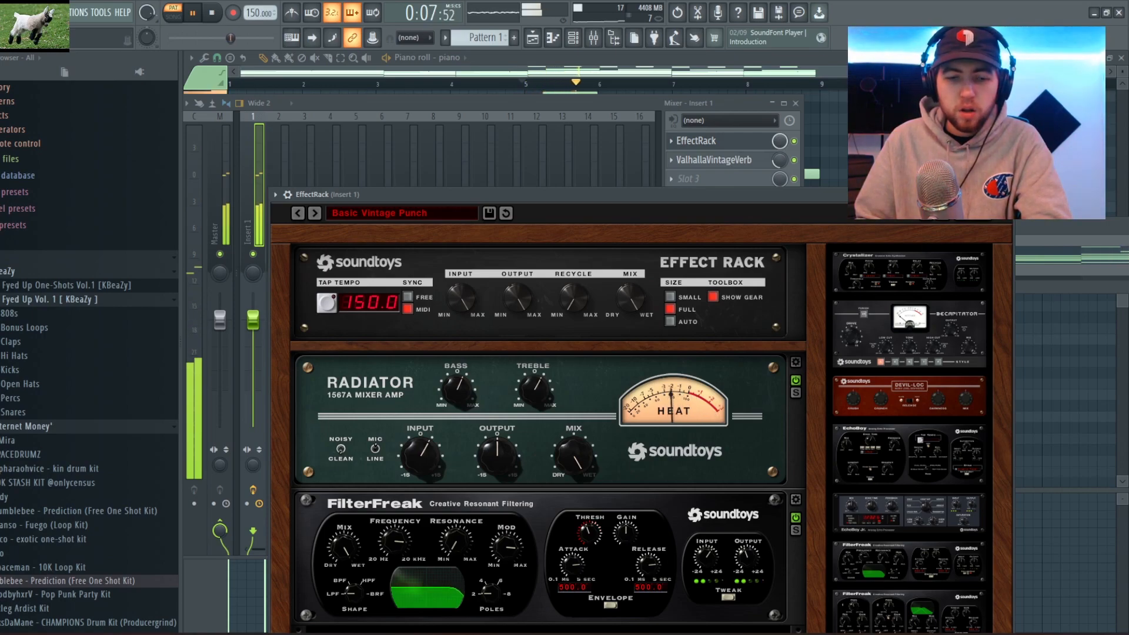
pyautogui.click(1006, 195)
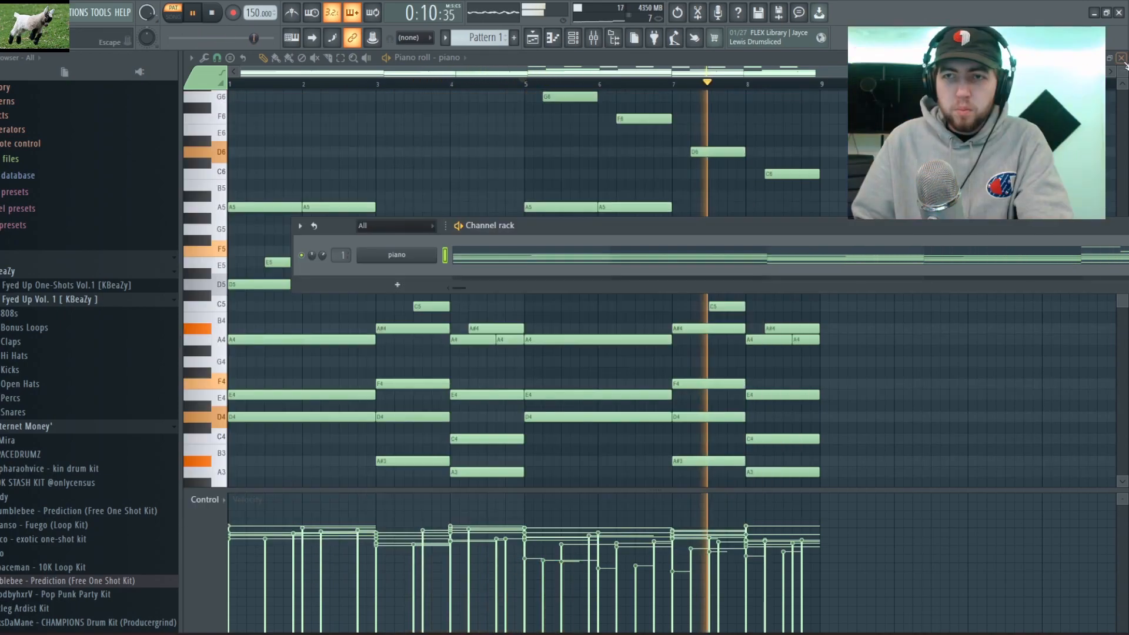
# Add an ElectraX pad channel that uses the Flair XP (Based Gutta) preset "PD - be quiet"
pyautogui.press('F5')
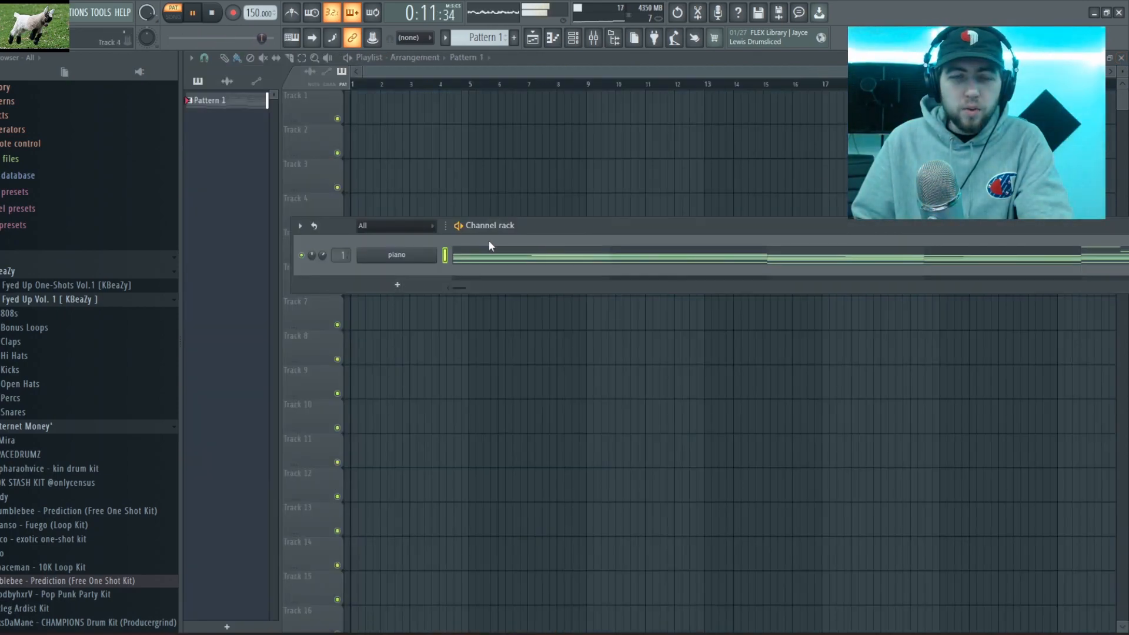
pyautogui.click(398, 288)
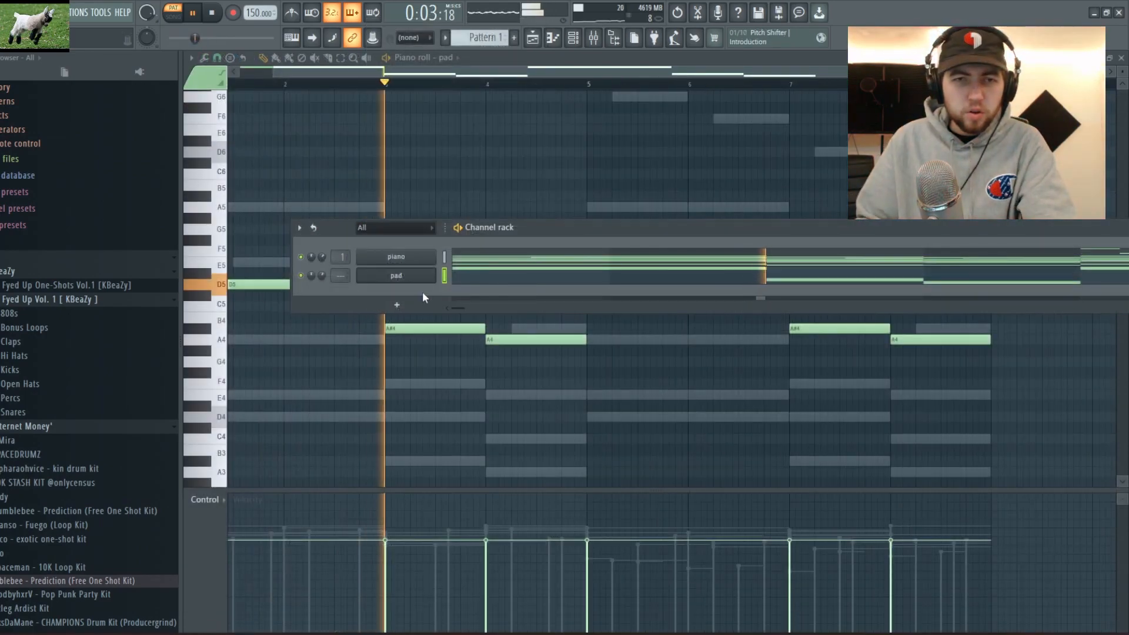
pyautogui.click(401, 274)
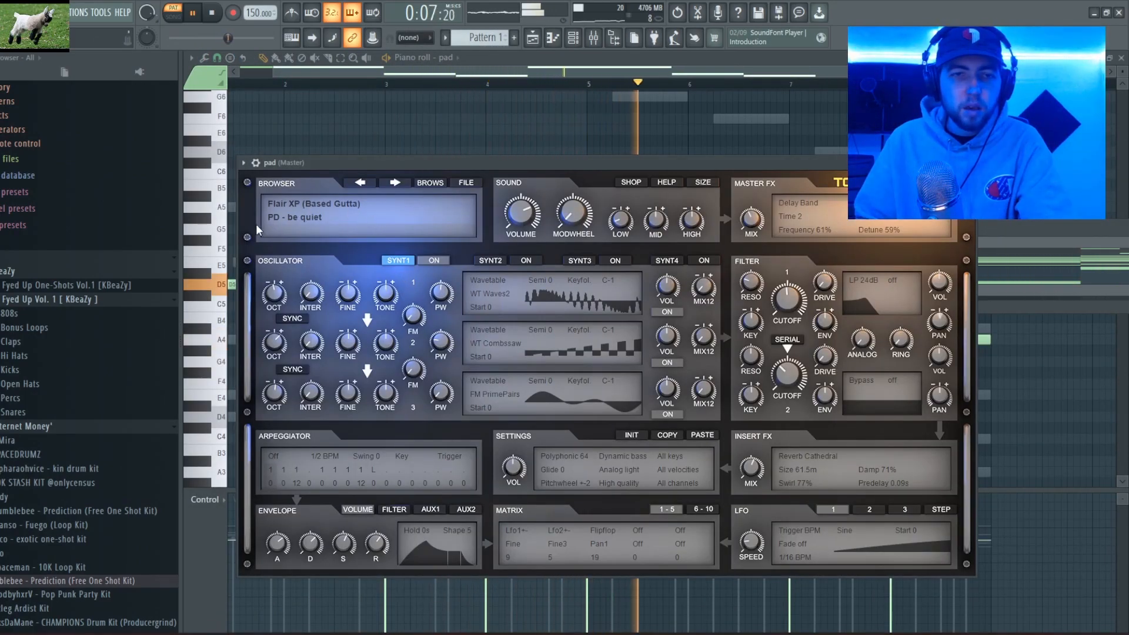
pyautogui.click(969, 163)
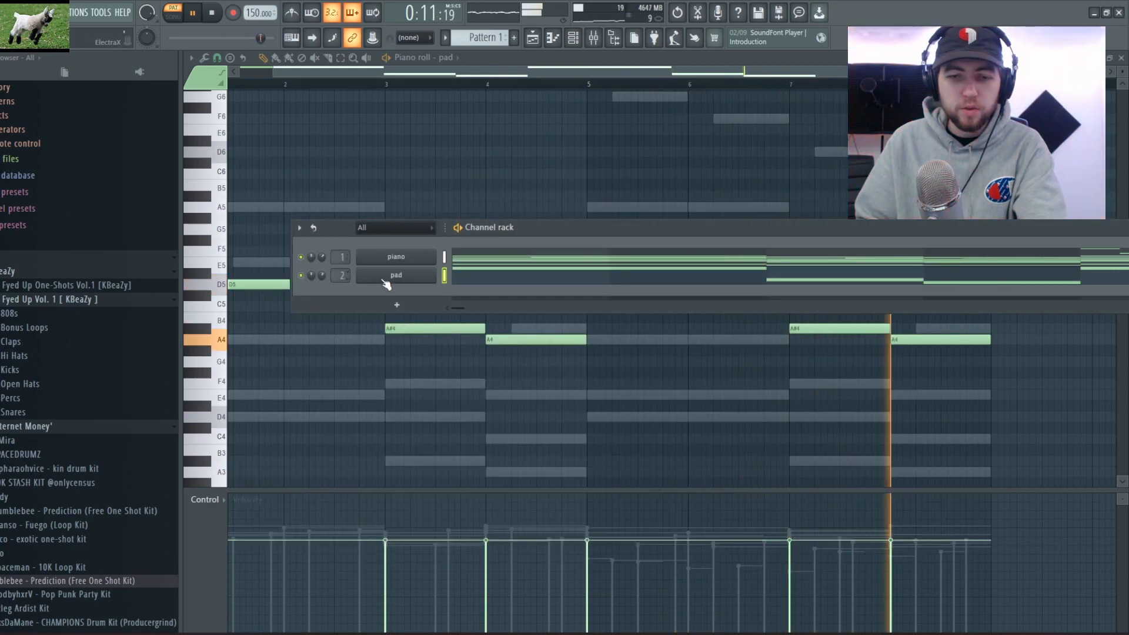
# Reposition the mixer and load FilterFreak1 in the first effect slot of Insert 2
pyautogui.press('F9')
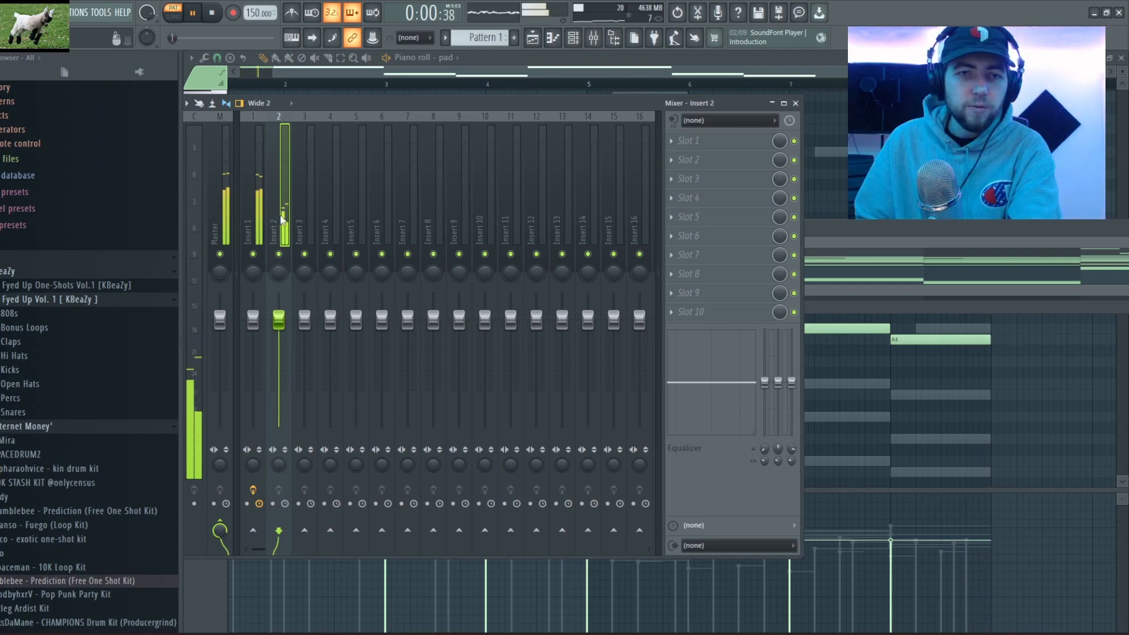
pyautogui.moveTo(353, 106); pyautogui.dragTo(402, 131)
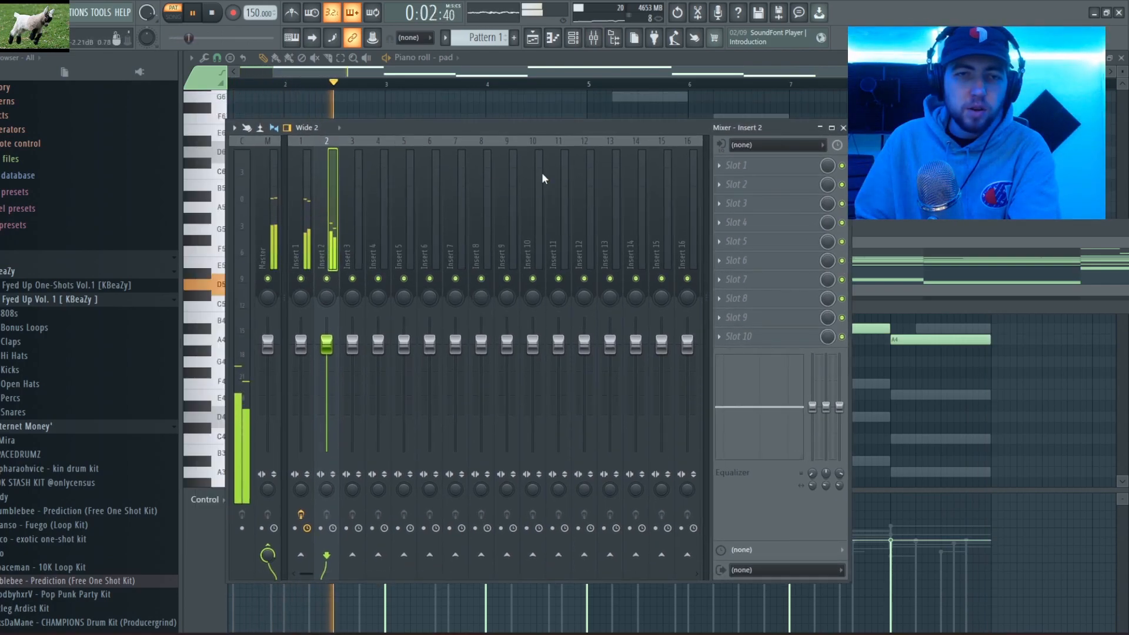
pyautogui.click(735, 165)
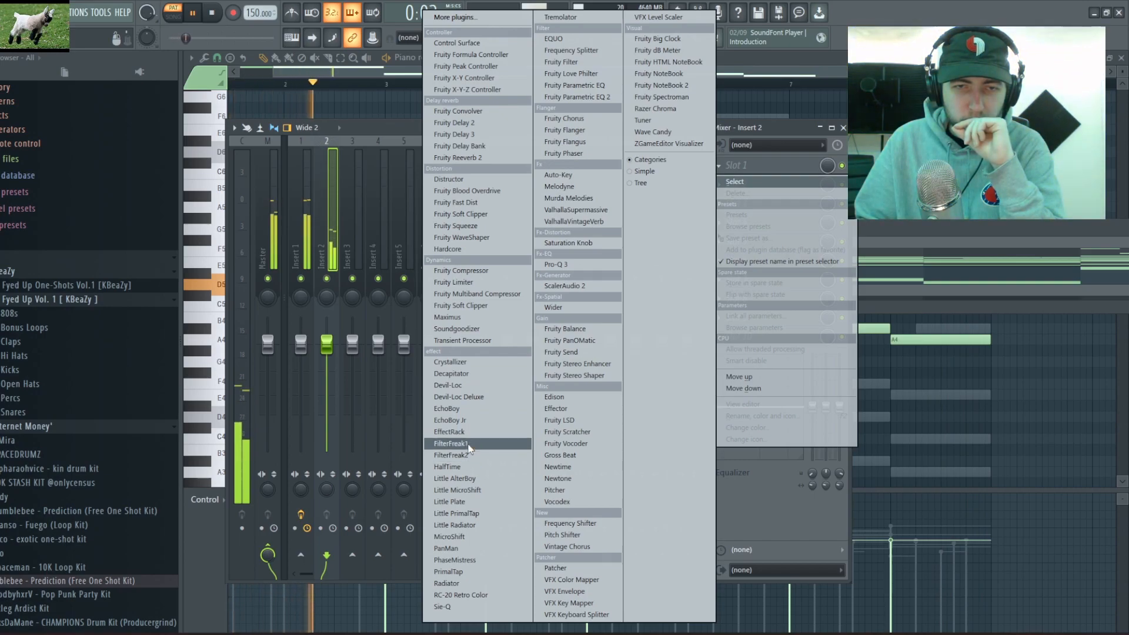
pyautogui.click(470, 445)
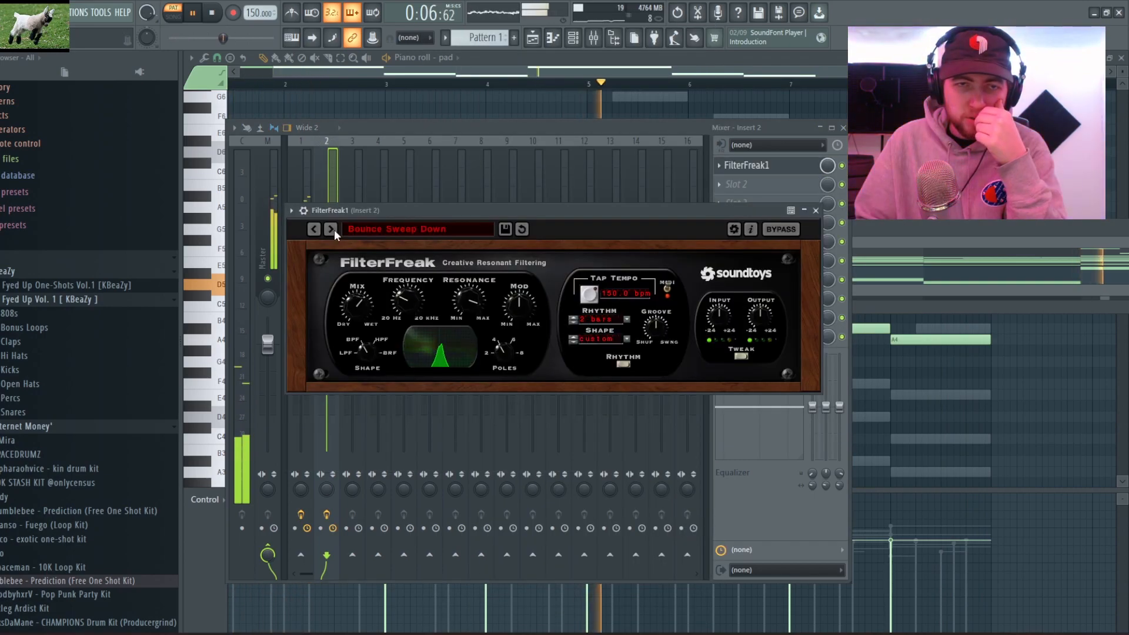
# Choose the Groove Sweepee preset in FilterFreak1 and lower the effect's mix level on Insert 2
pyautogui.click(331, 229)
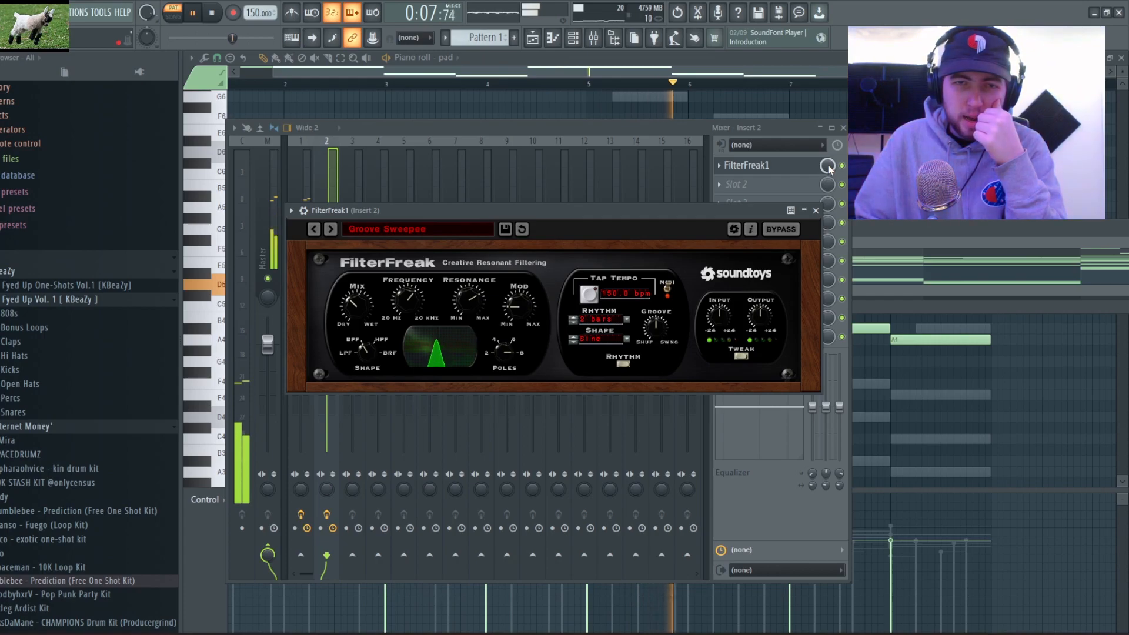
pyautogui.click(828, 167)
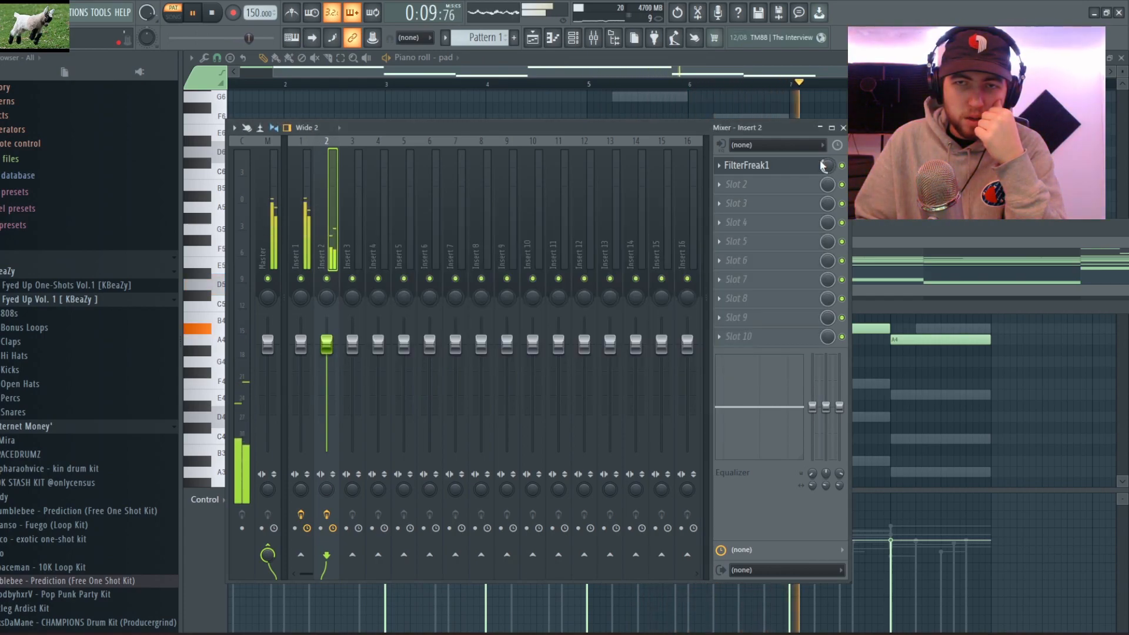
pyautogui.click(747, 166)
pyautogui.click(765, 167)
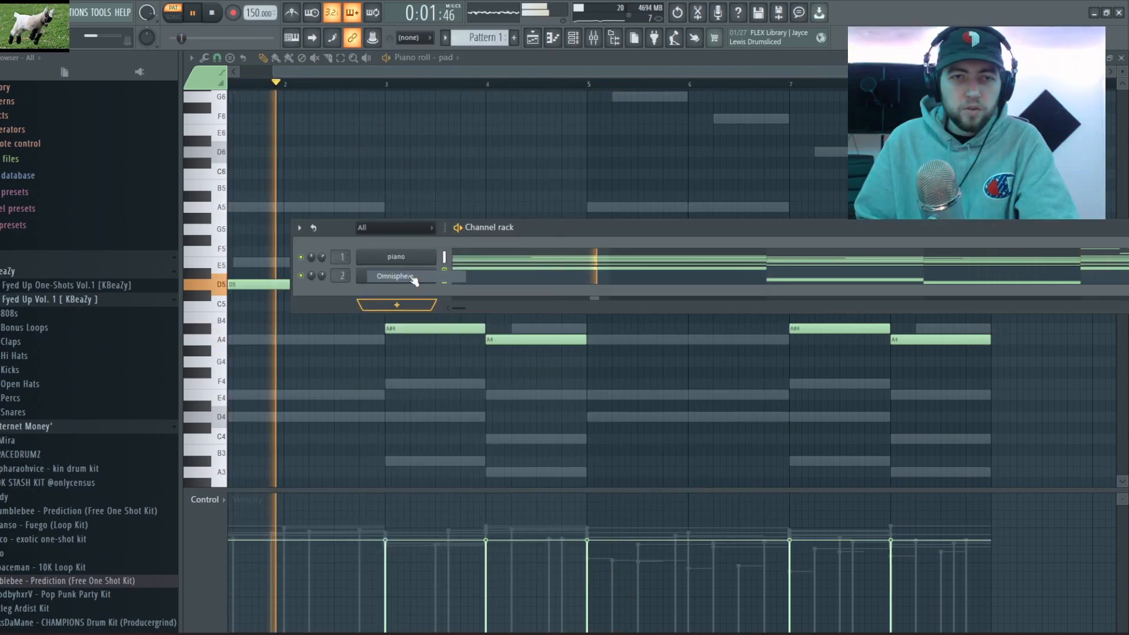
# Add a new Omnisphere channel below the pad and open its piano roll
pyautogui.click(412, 277)
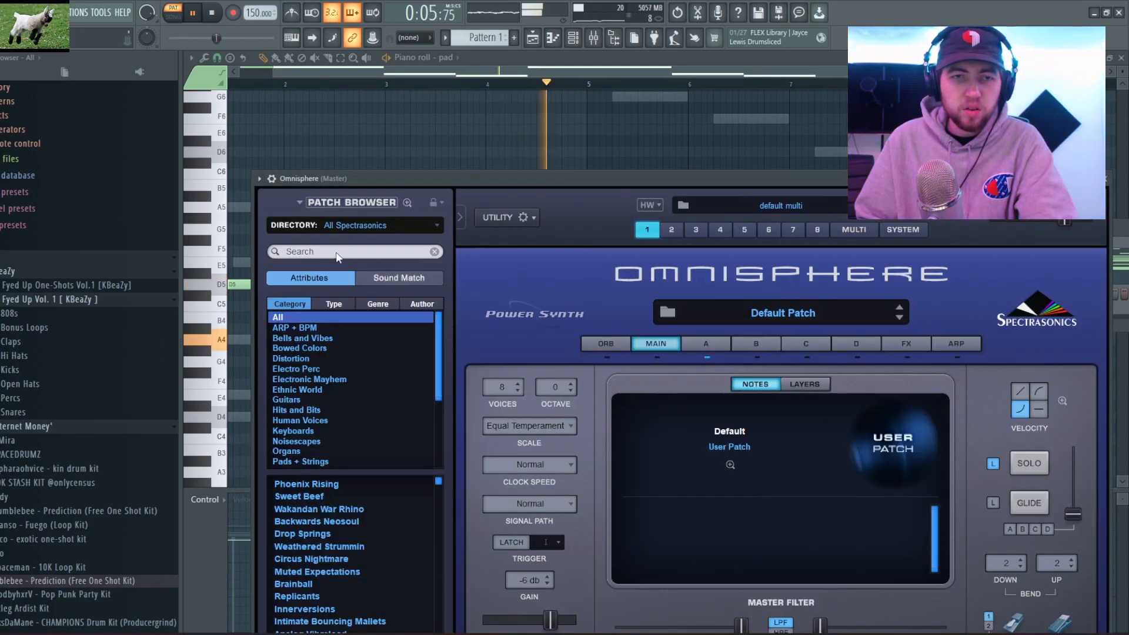
pyautogui.click(413, 252)
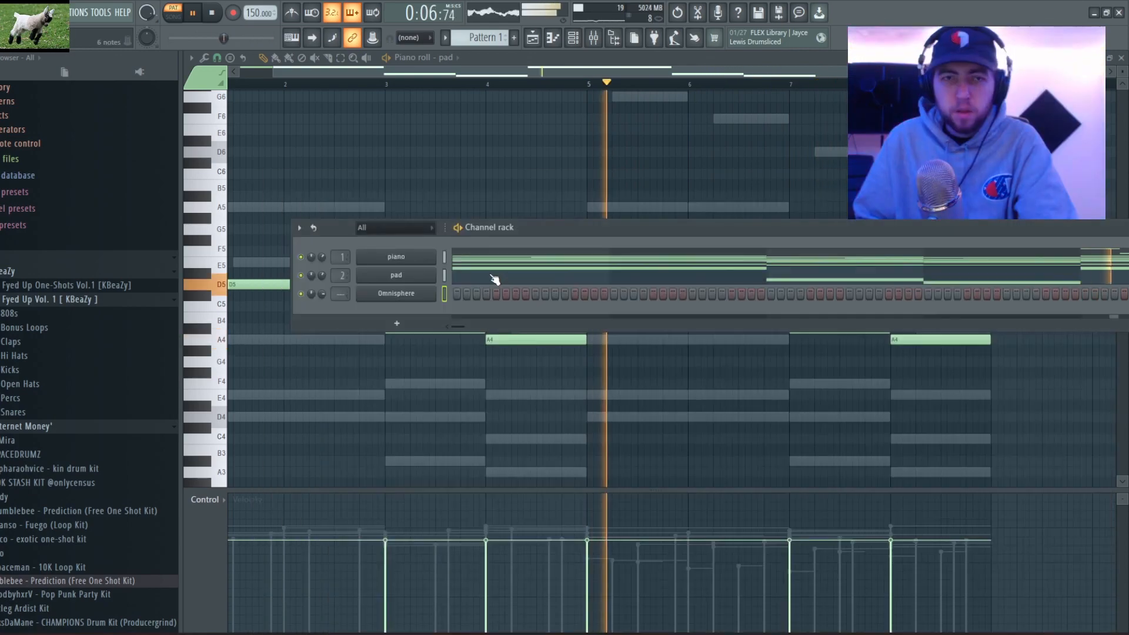
pyautogui.rightClick(397, 291)
pyautogui.click(406, 296)
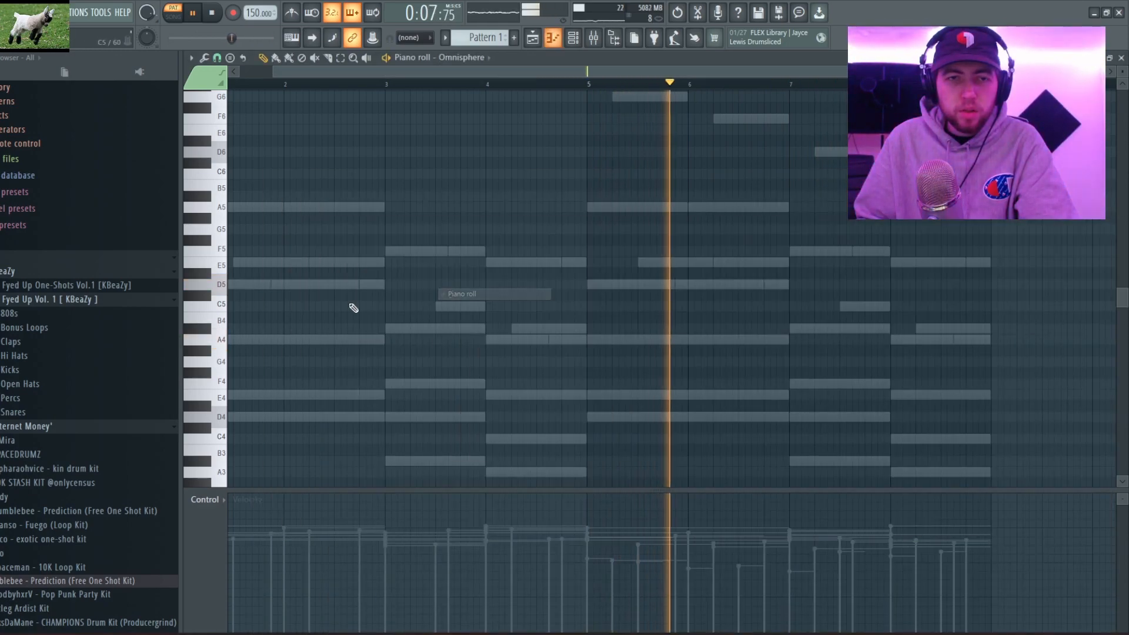
# Draw an Omnisphere bass line with D4 over bars 1–2, A#3 in bar 3 and A3 in bar 4
pyautogui.press('space')
pyautogui.click(262, 285)
pyautogui.moveTo(262, 284); pyautogui.dragTo(218, 284)
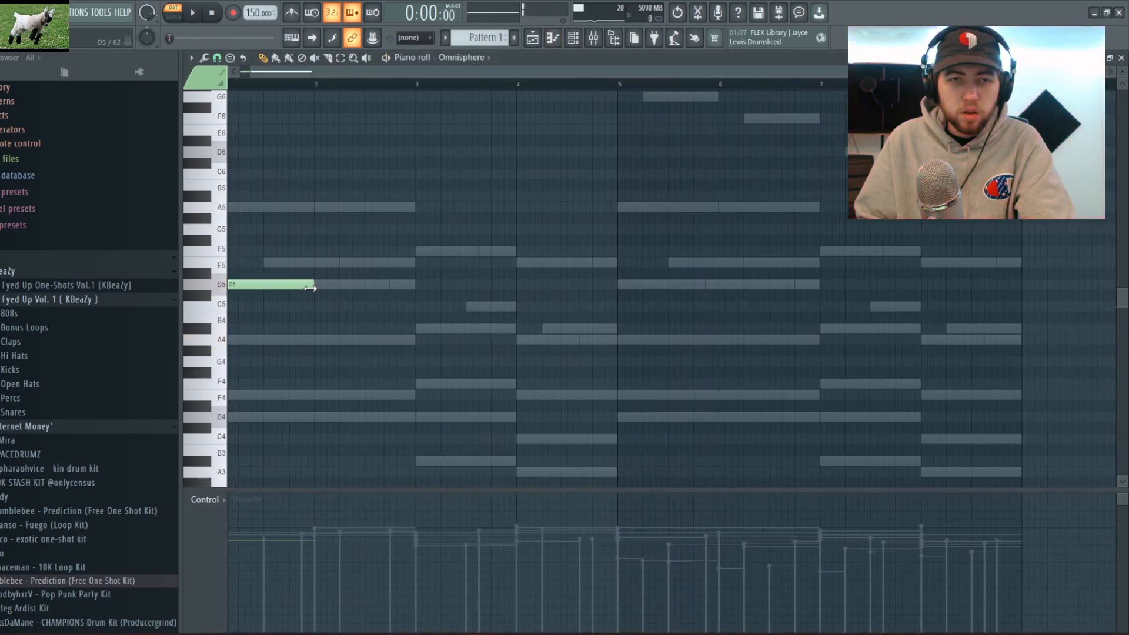
pyautogui.click(420, 329)
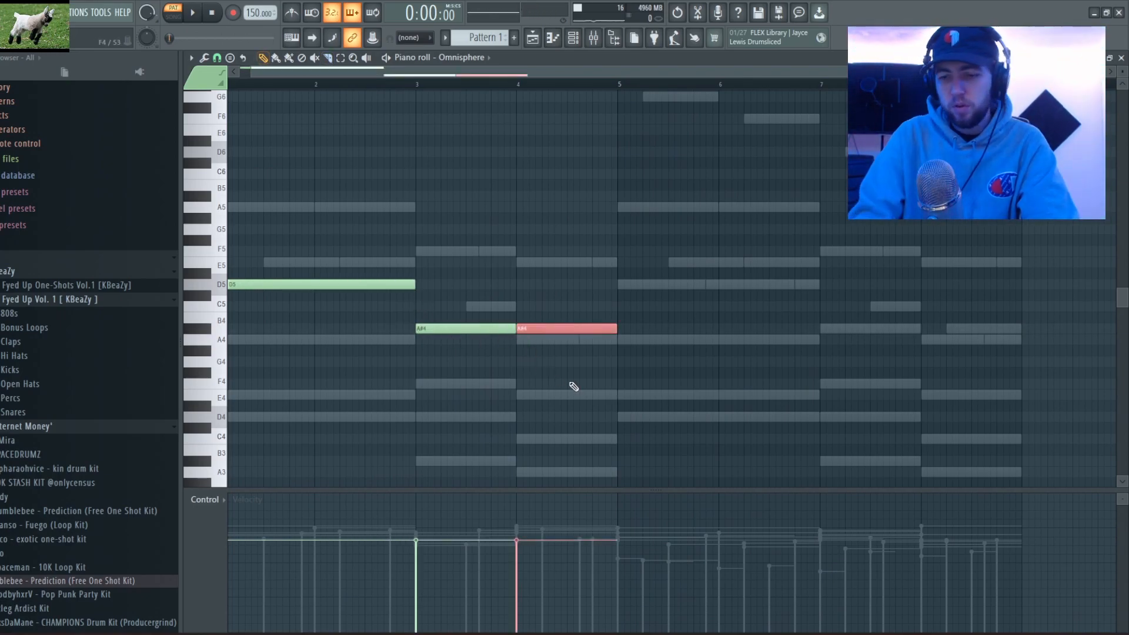
pyautogui.hotkey('shift', 'Down')
pyautogui.hotkey('ctrl', 'Down')
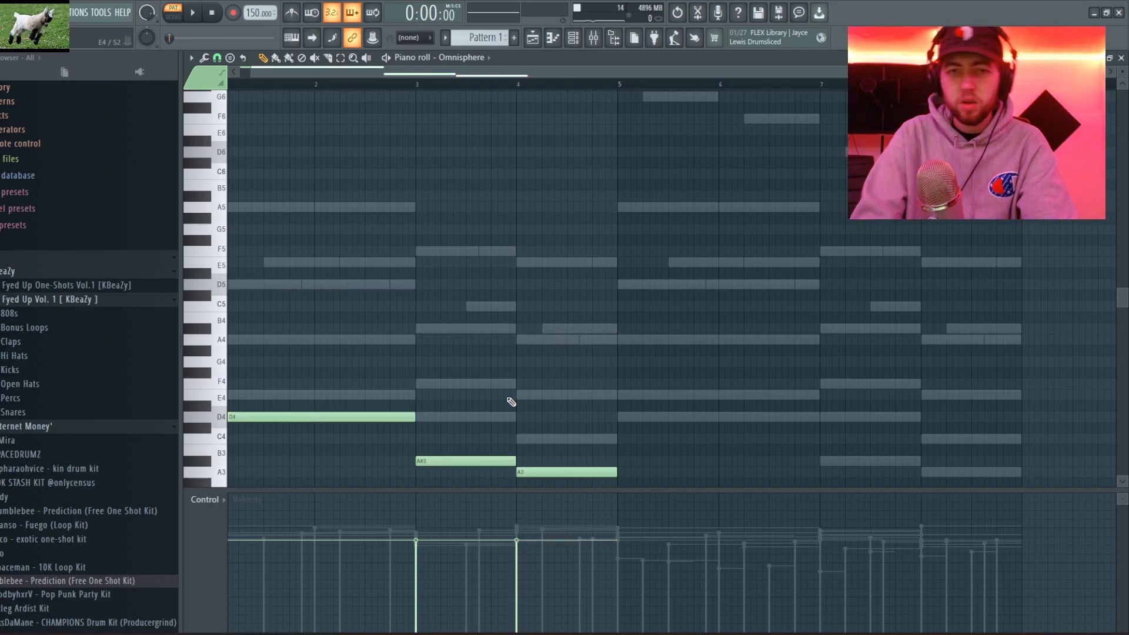
# Duplicate the four-bar bass line into bars 5–8 and raise all its note velocities to maximum
pyautogui.press('space')
pyautogui.hotkey('ctrl', 'b')
pyautogui.scroll(-2, 469, 386)
pyautogui.scroll(-5, 518, 417)
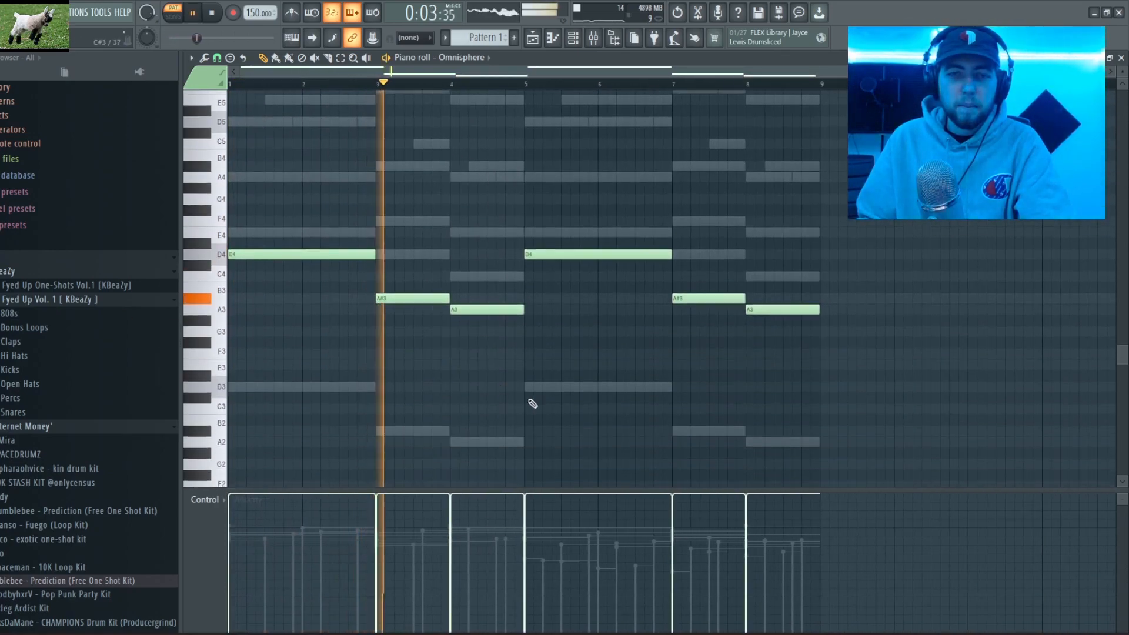
# Shorten the D4 bass note in bars 5–6 and add a short A4 note at the end of bar 6
pyautogui.keyDown('ctrl'); pyautogui.scroll(3, 647, 414); pyautogui.keyUp('ctrl')
pyautogui.keyDown('ctrl'); pyautogui.scroll(2, 700, 359); pyautogui.keyUp('ctrl')
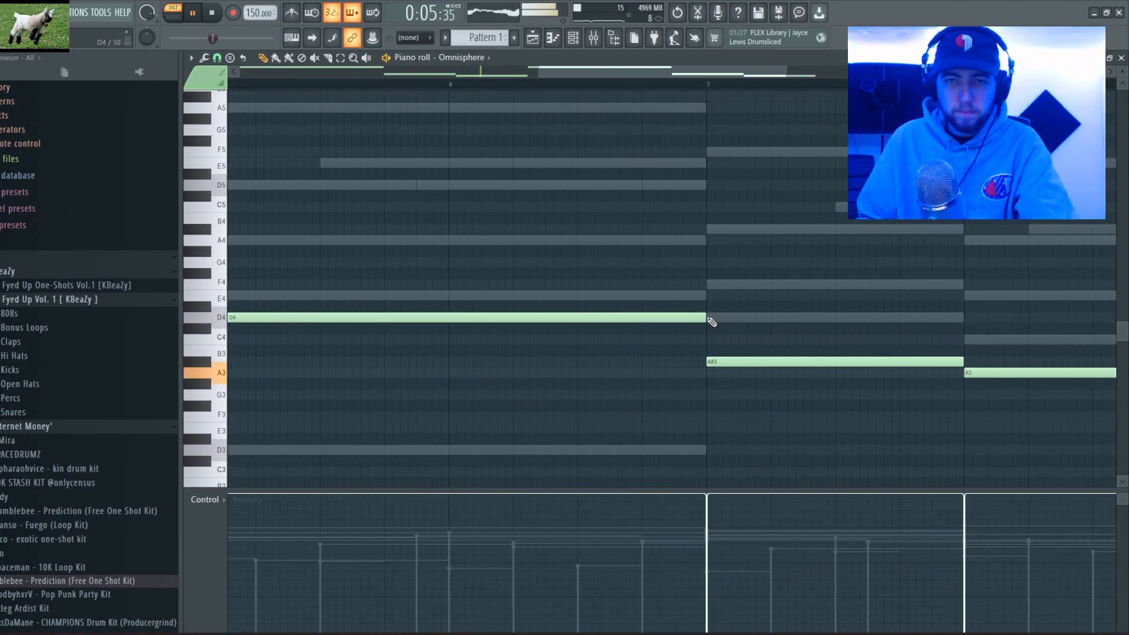
pyautogui.click(646, 240)
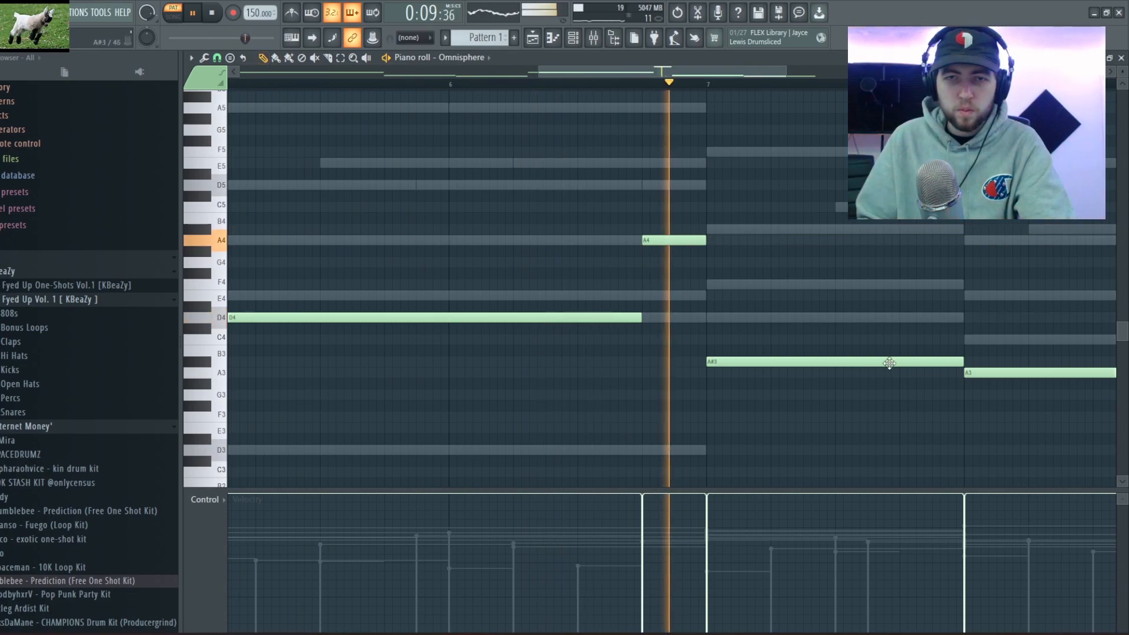
pyautogui.keyDown('ctrl'); pyautogui.scroll(-3, 941, 412); pyautogui.keyUp('ctrl')
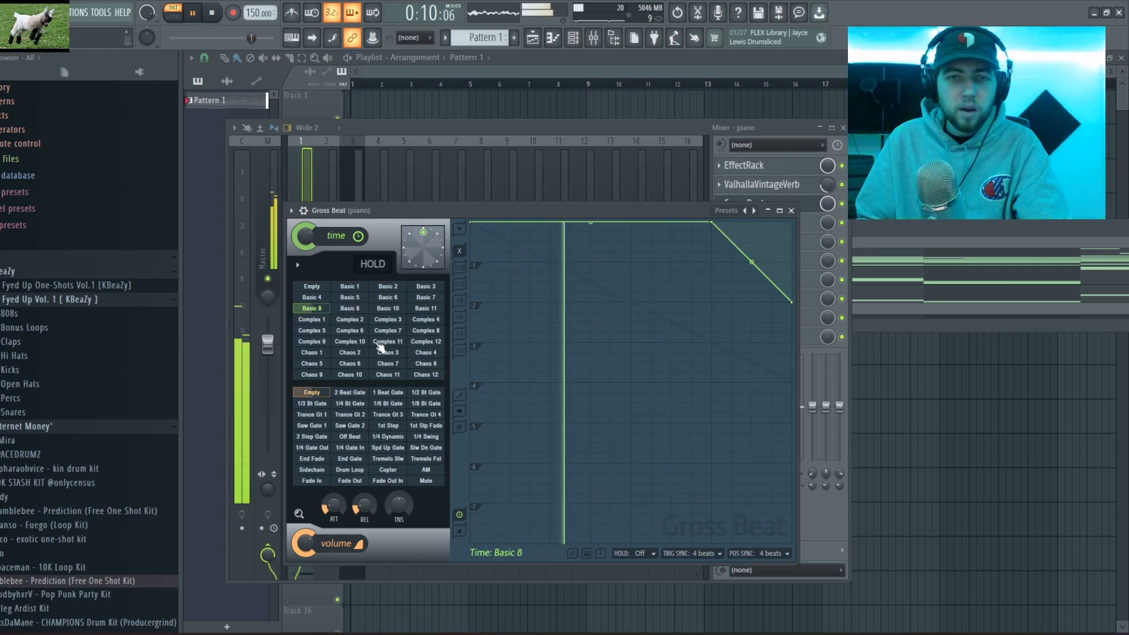
# Apply the 1/2 Bt Gate volume preset in Gross Beat on the piano mixer track
pyautogui.click(426, 392)
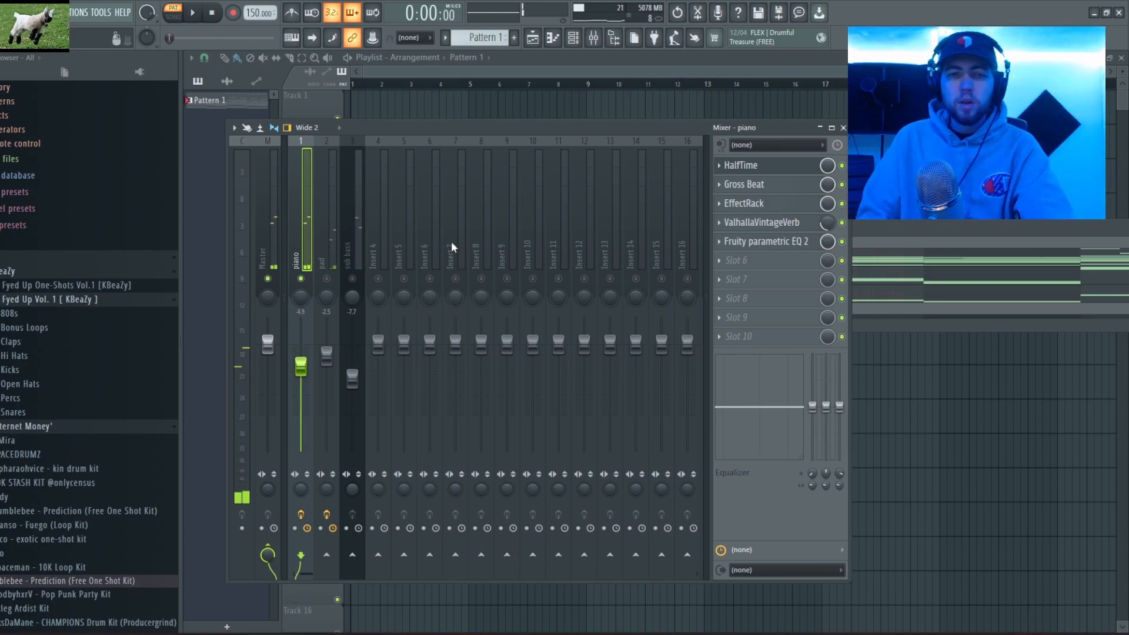
# Review the HalfTime, Gross Beat and Fruity parametric EQ 2 settings on the piano mixer track
pyautogui.click(766, 167)
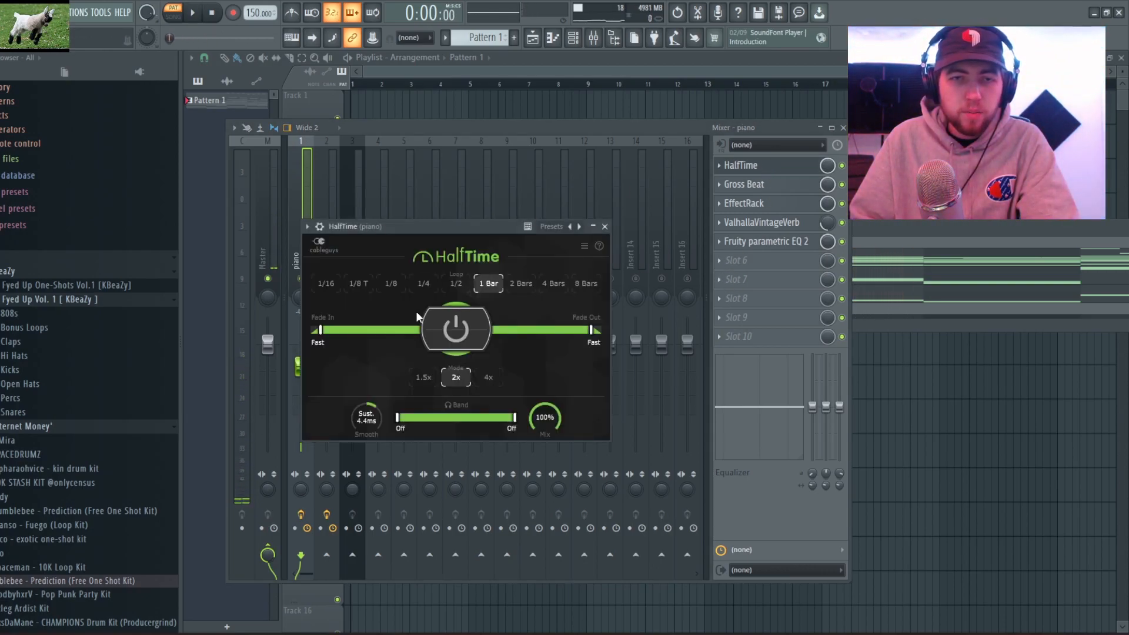
pyautogui.click(605, 227)
pyautogui.click(787, 186)
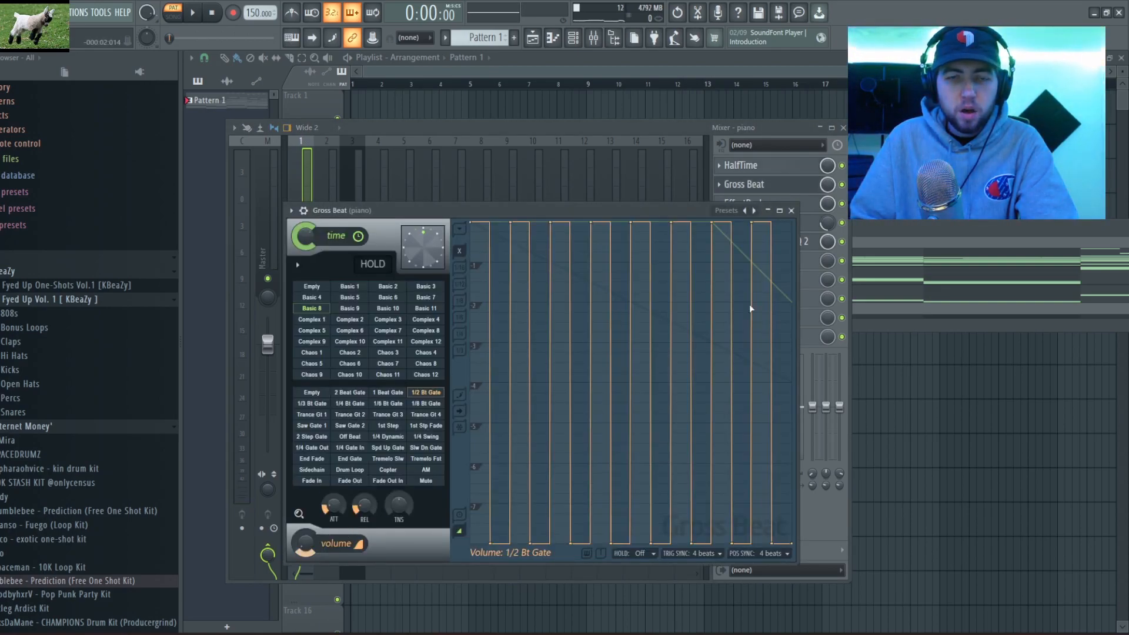
pyautogui.click(791, 211)
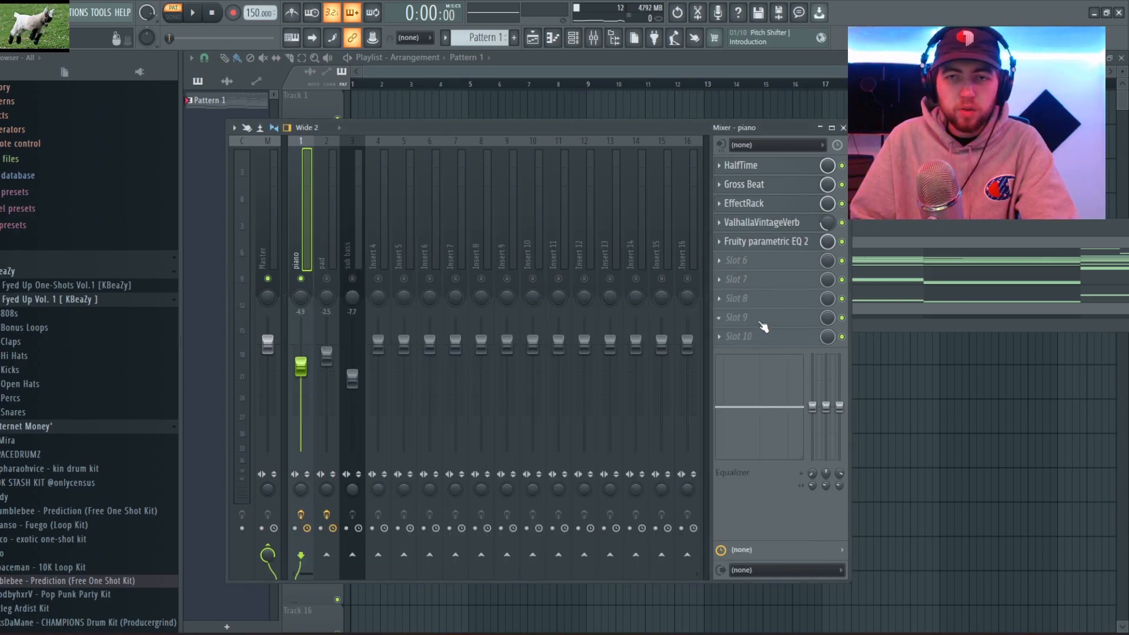
pyautogui.click(761, 245)
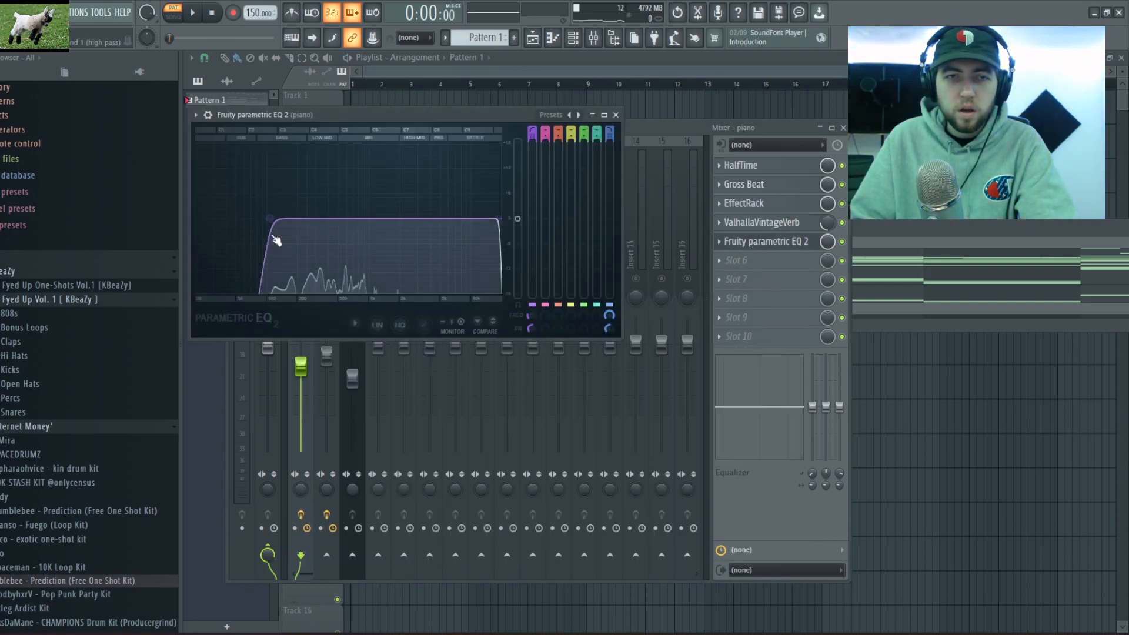
pyautogui.click(616, 115)
# Play the pattern, check the sub bass channel's notes and bring the channel rack back up
pyautogui.press('space')
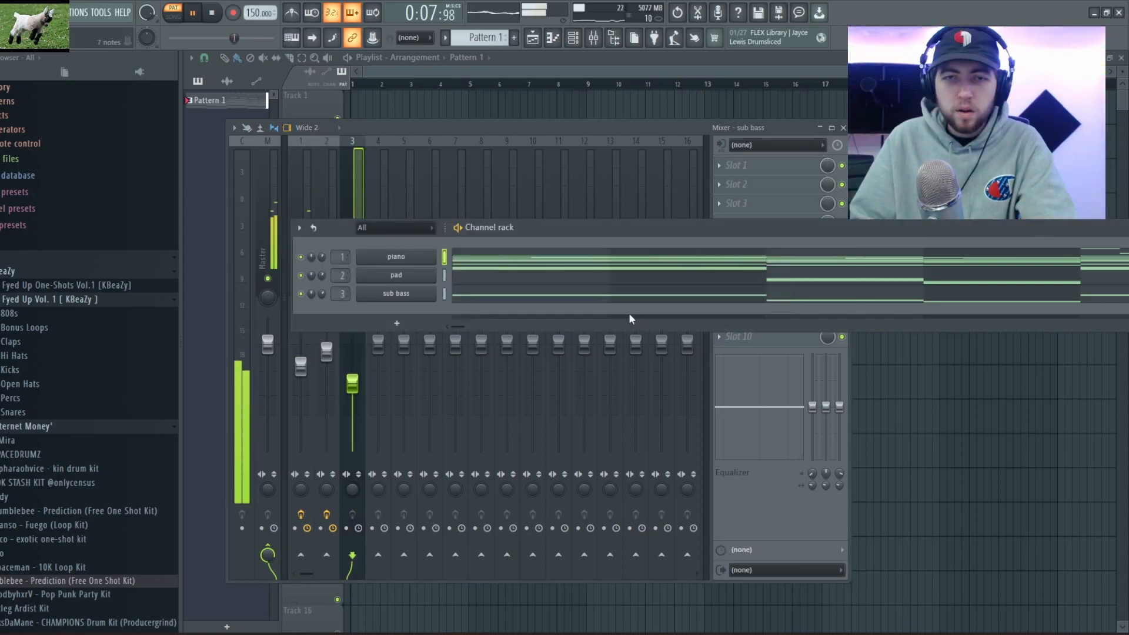
pyautogui.click(647, 297)
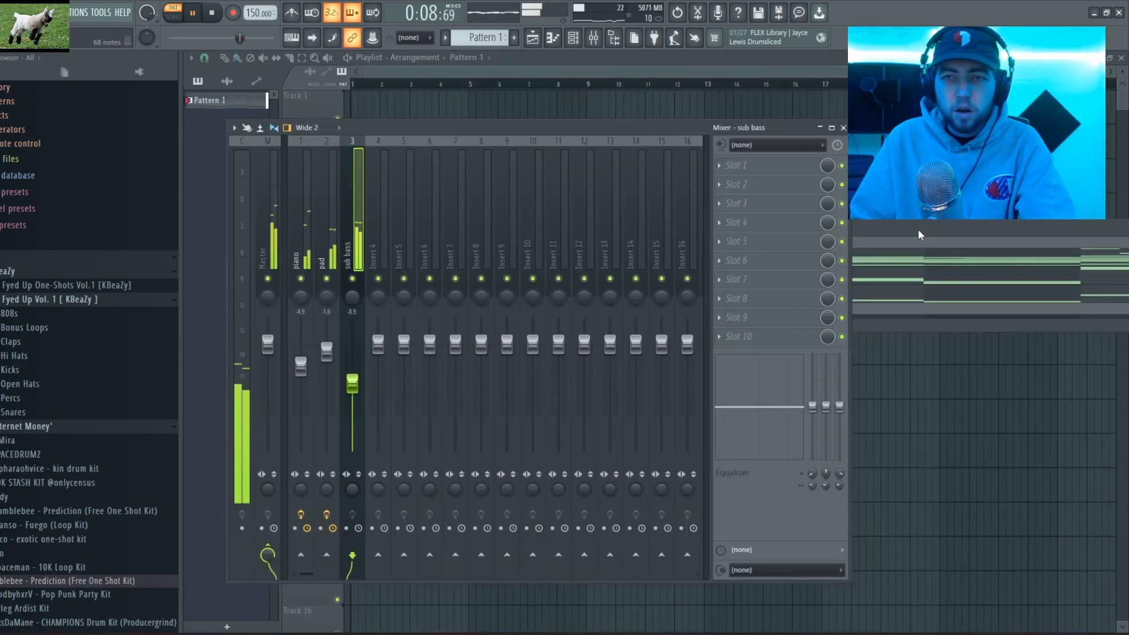
pyautogui.press('F6')
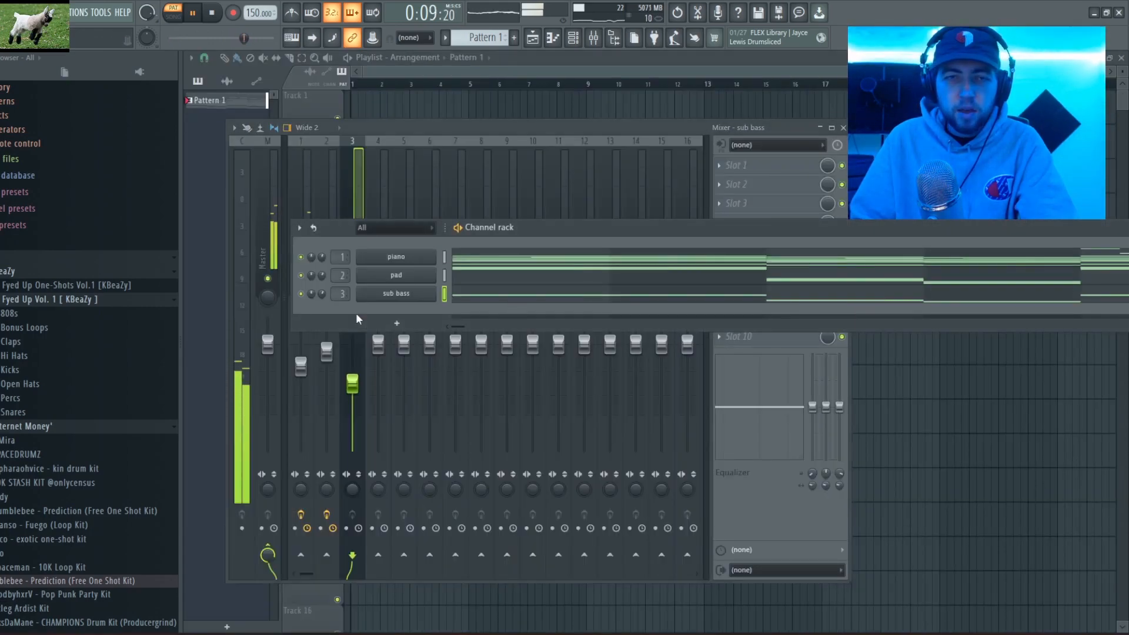
# Close the harp channel's piano roll and rename the channel to strings
pyautogui.click(412, 323)
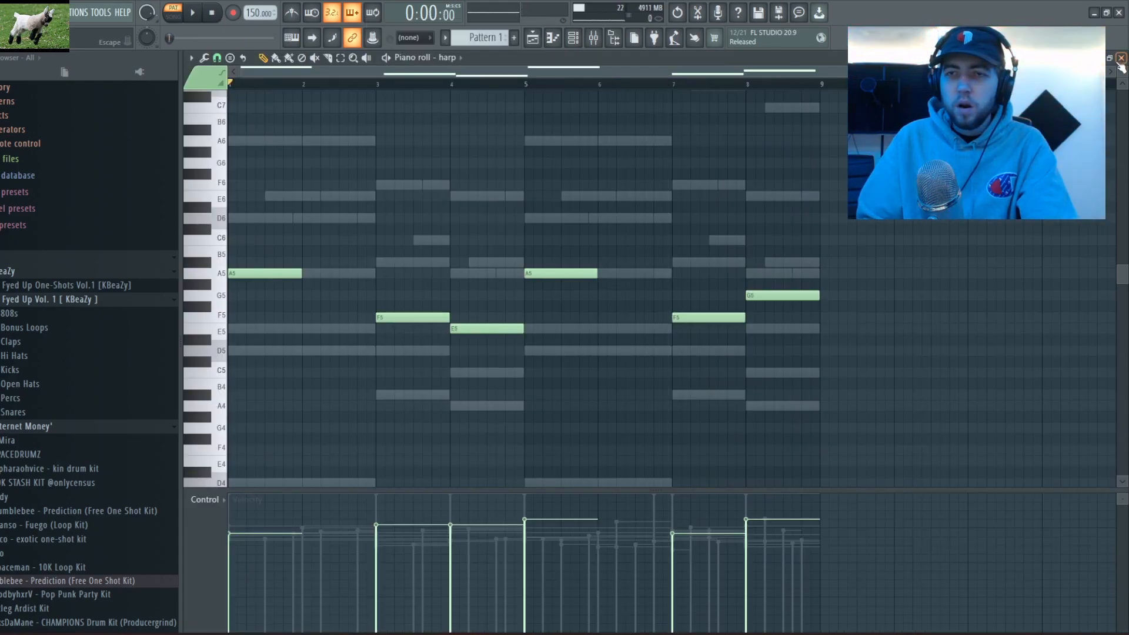
pyautogui.click(1121, 58)
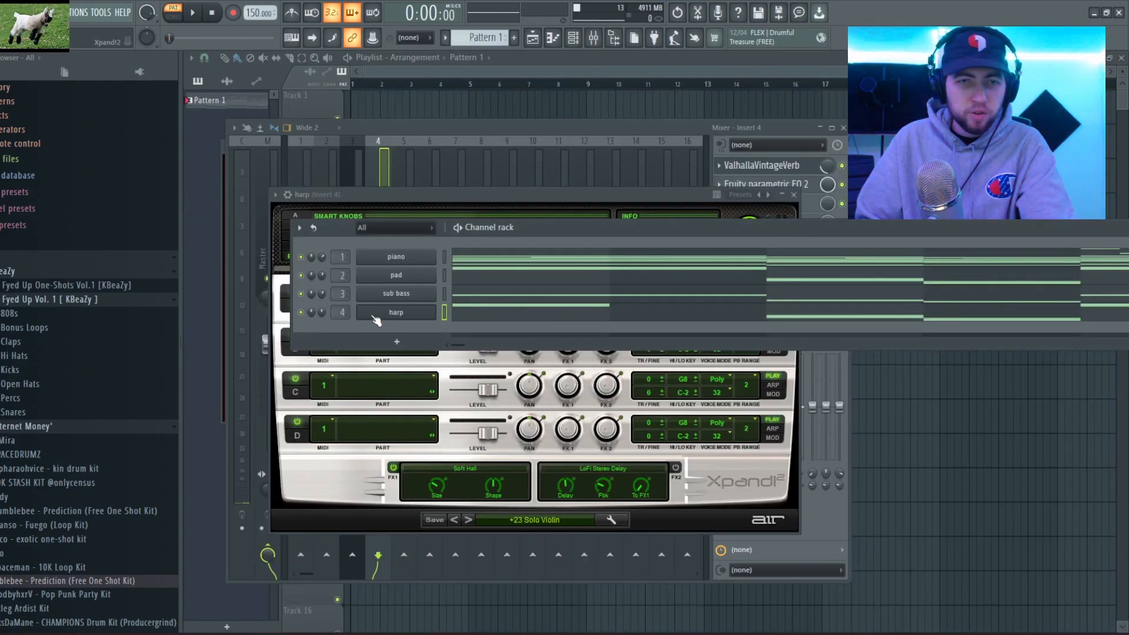
pyautogui.rightClick(404, 318)
pyautogui.click(475, 342)
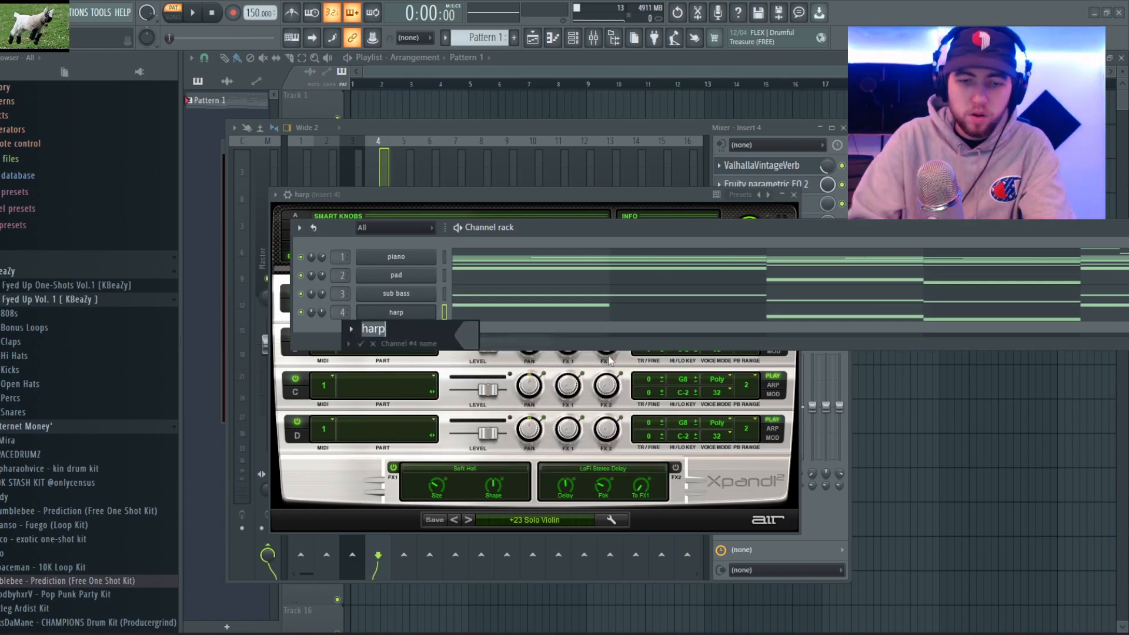
pyautogui.write('string')
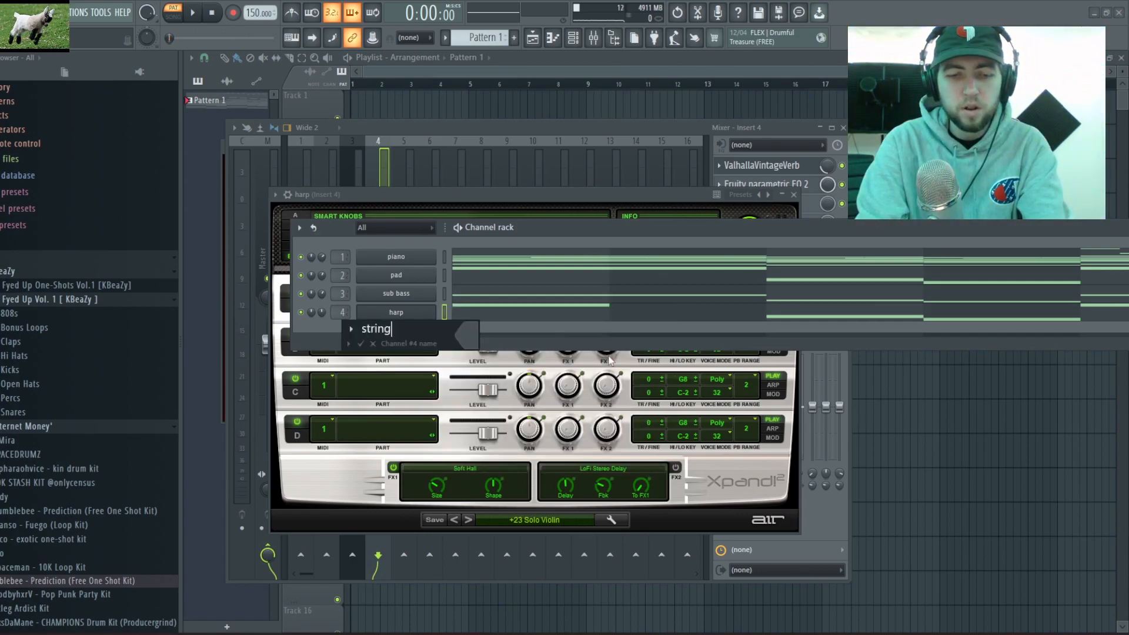
pyautogui.write('s')
pyautogui.press('Return')
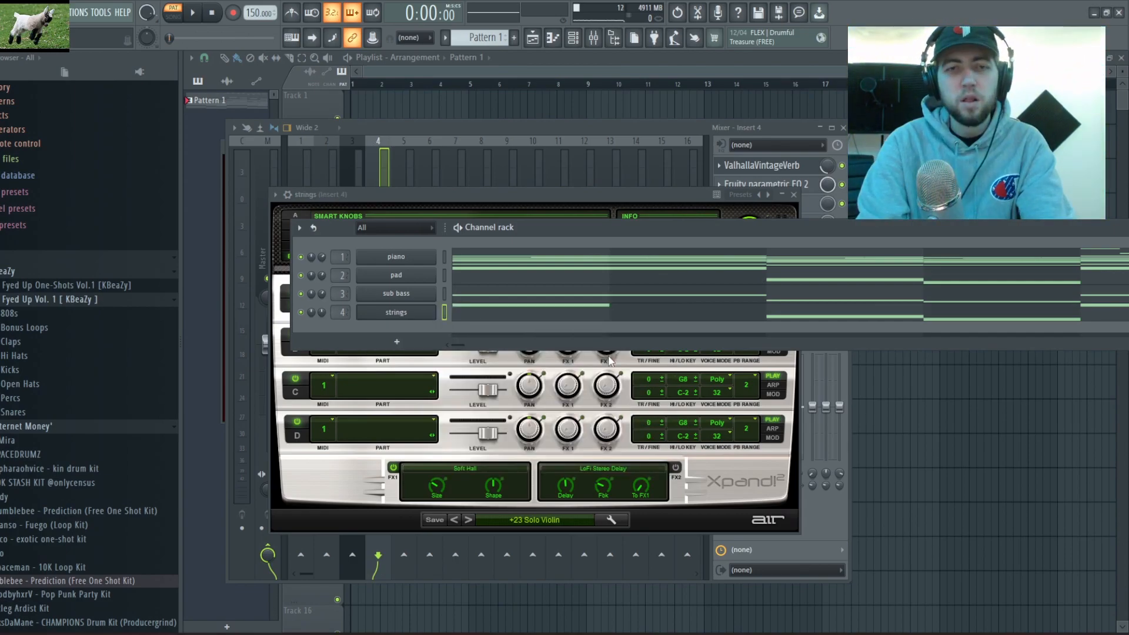
# Close the strings instrument window and play back the pattern
pyautogui.click(510, 125)
pyautogui.click(880, 225)
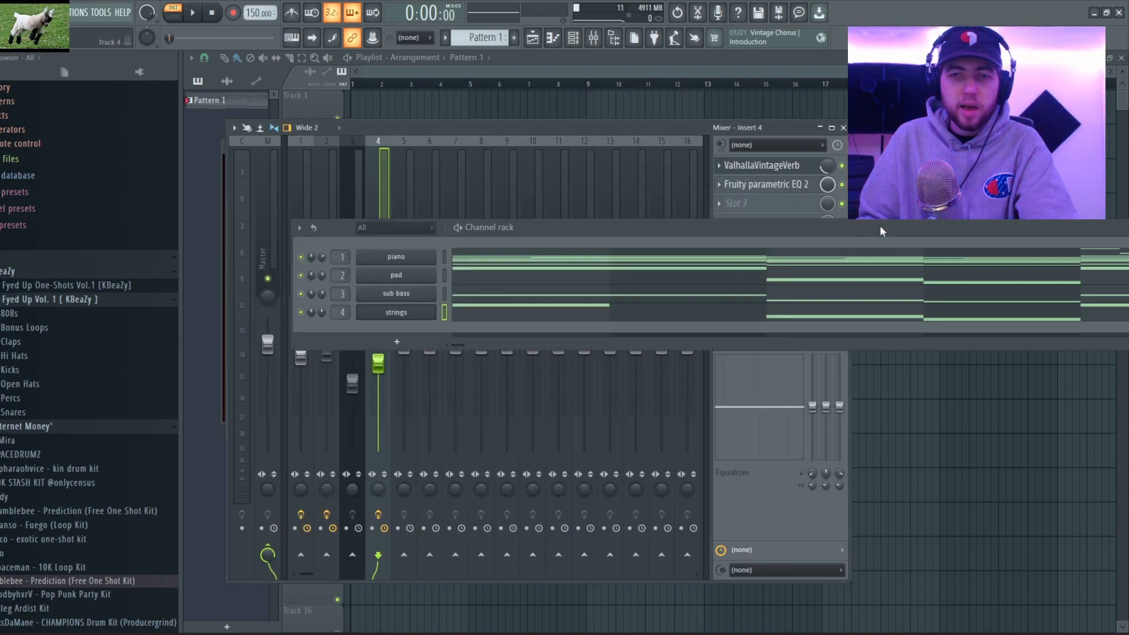
pyautogui.click(806, 318)
pyautogui.press('space')
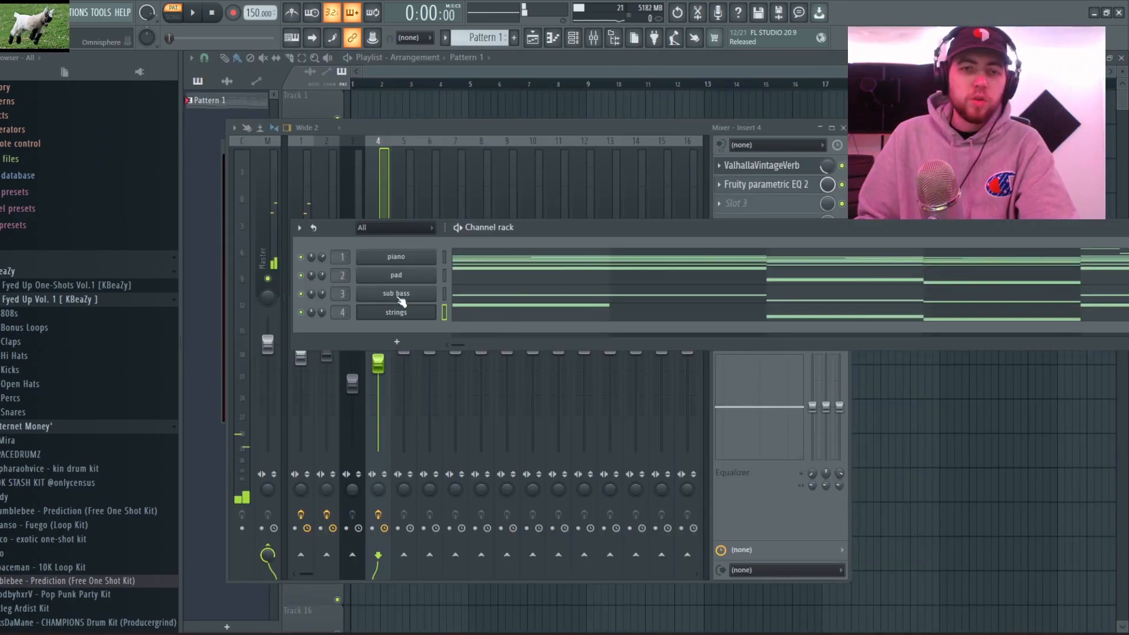
pyautogui.click(404, 177)
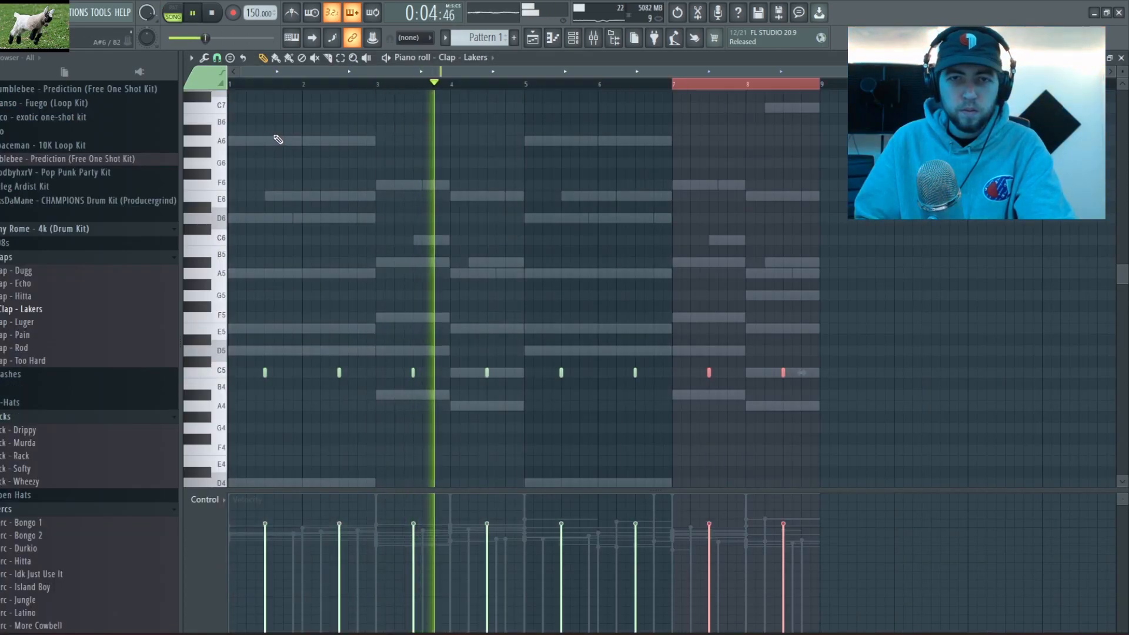
# Leave the clap's piano roll and draw three short D5 notes in bar 1 for the 808 - Boosted Spinz channel
pyautogui.click(1121, 57)
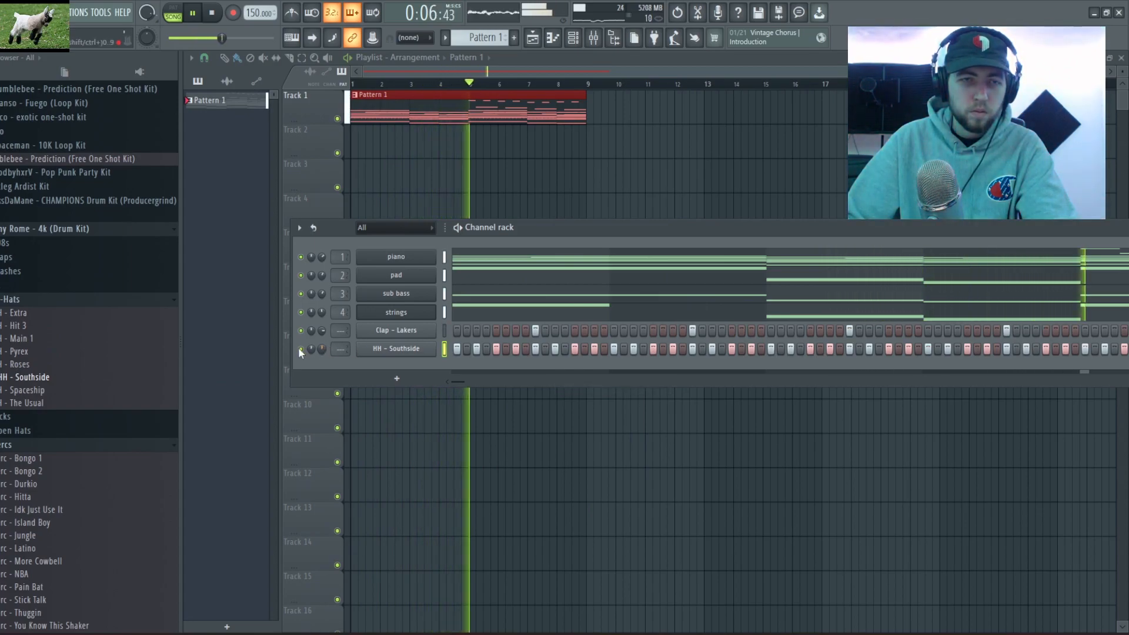
pyautogui.click(12, 301)
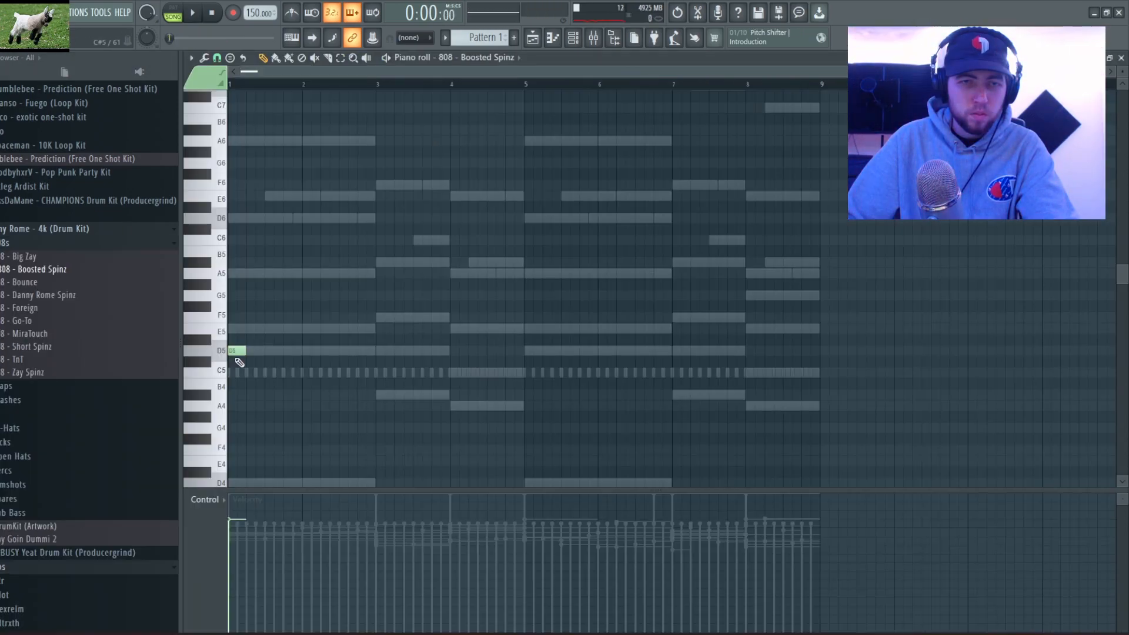
pyautogui.moveTo(235, 352); pyautogui.dragTo(297, 361)
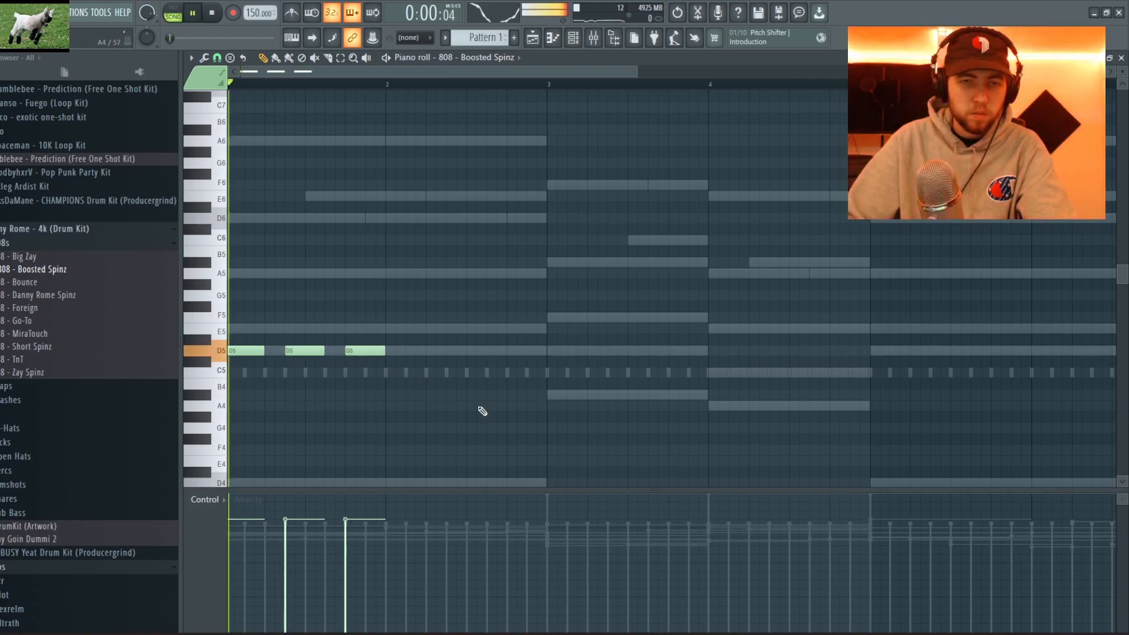
# Add three short A#4 notes in bar 3 and two A4 notes in bar 4 of the 808 part
pyautogui.click(548, 395)
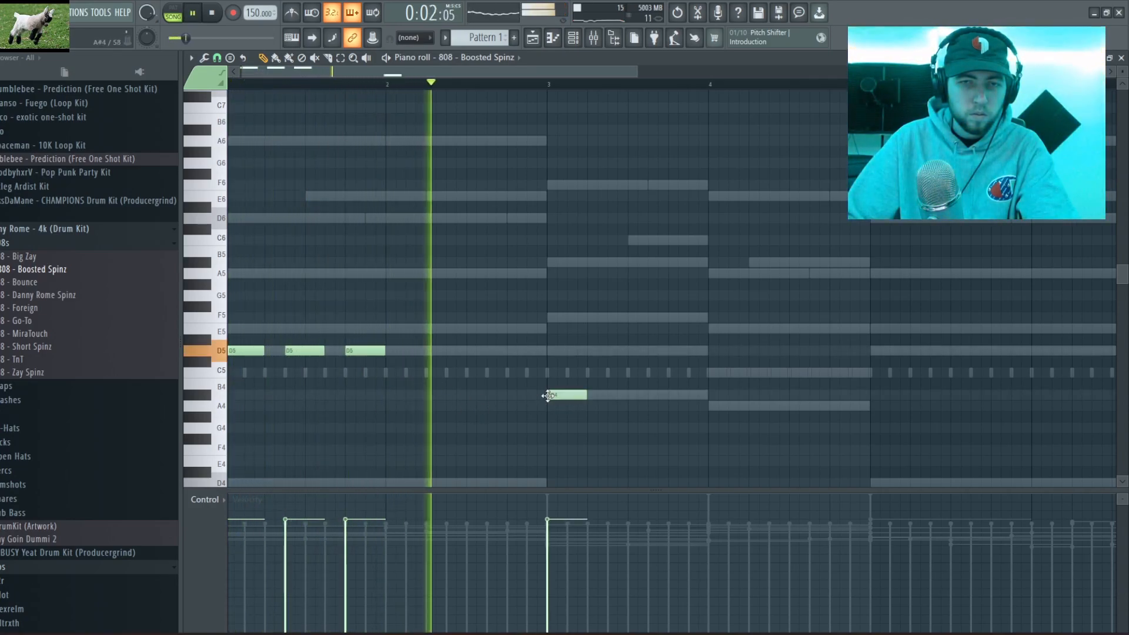
pyautogui.click(609, 395)
pyautogui.click(669, 395)
pyautogui.click(751, 406)
pyautogui.click(813, 406)
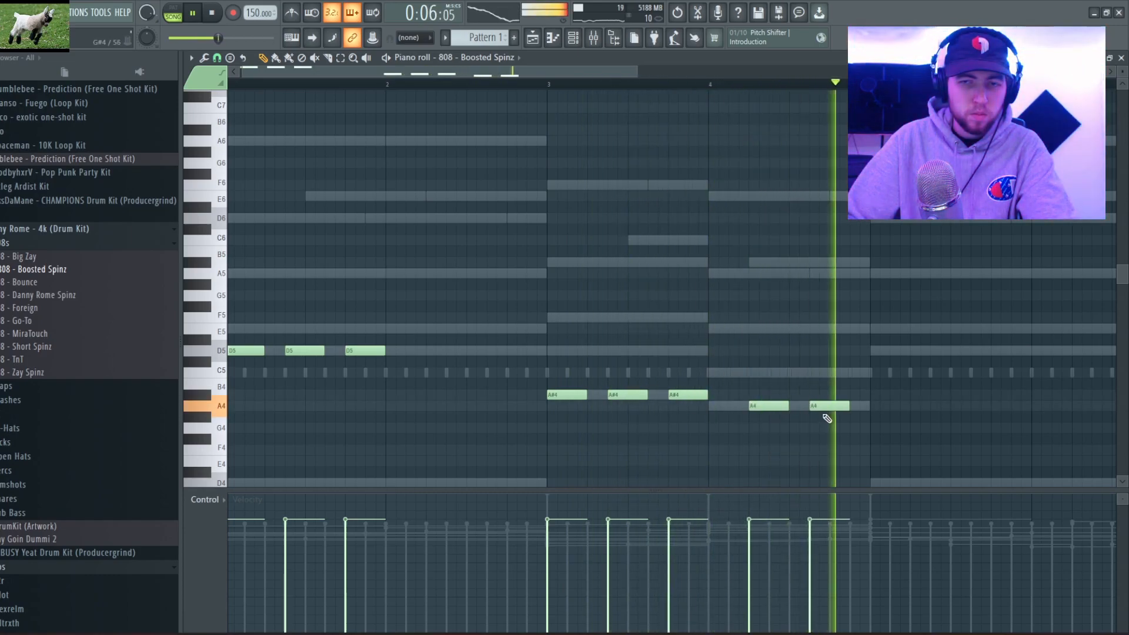
# Repeat the 808 pattern in bars 5–8, with two D6 notes ending bar 6 and the bars 7–8 notes an octave higher
pyautogui.scroll(-2, 812, 312)
pyautogui.hotkey('ctrl', 'a')
pyautogui.hotkey('ctrl', 'b')
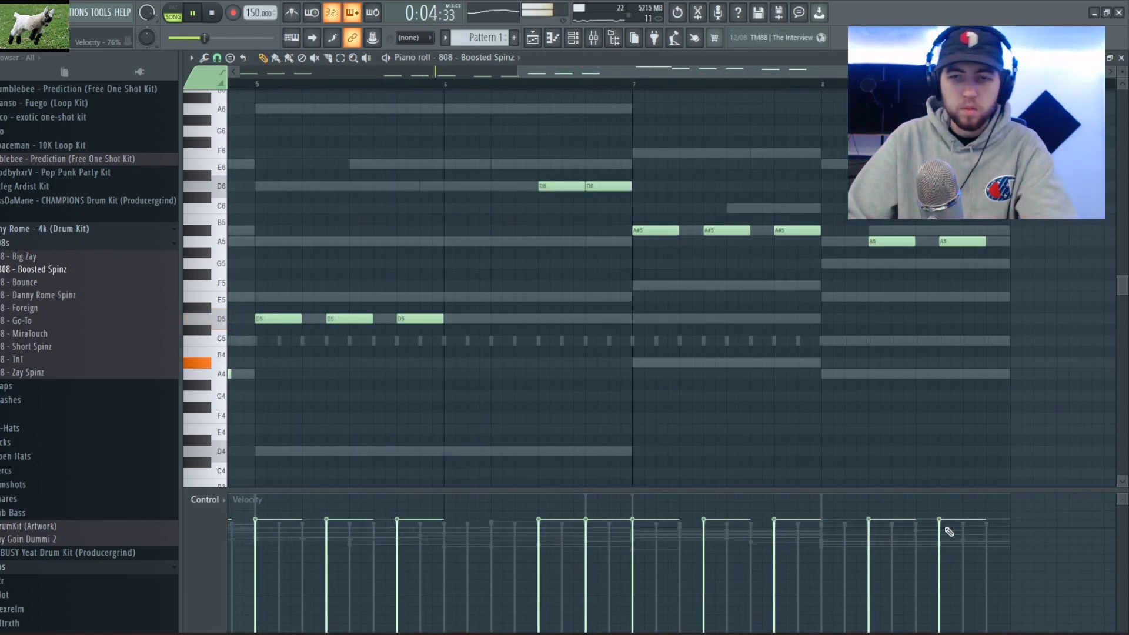
# Raise the velocity of all 808 notes to maximum and close the piano roll
pyautogui.moveTo(943, 500); pyautogui.dragTo(83, 210)
pyautogui.scroll(-3, 471, 340)
pyautogui.moveTo(513, 500)
pyautogui.mouseDown()
pyautogui.moveTo(421, 500)
pyautogui.moveTo(29, 250)
pyautogui.mouseUp()
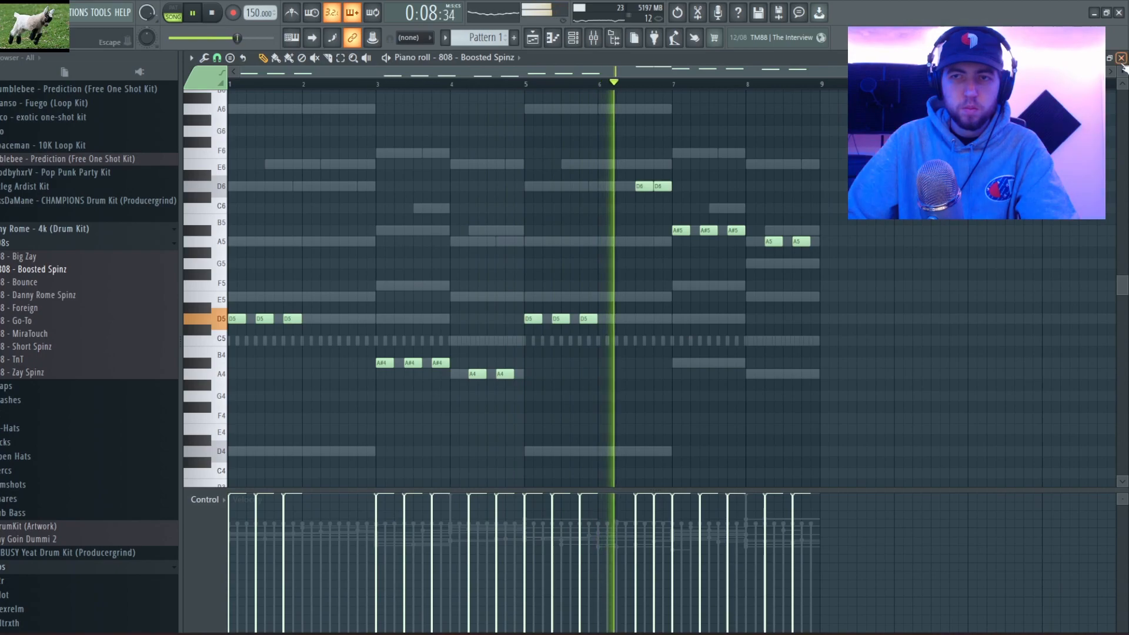
pyautogui.click(1122, 58)
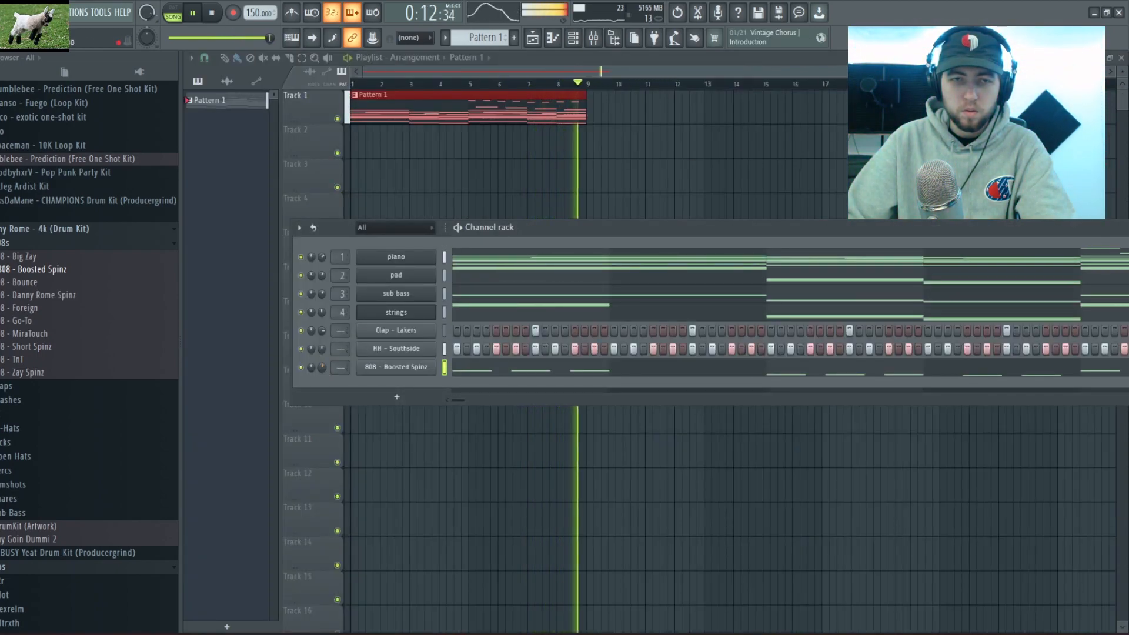
# Add the Kick - Rack sample as a new channel and copy the 808's notes onto it
pyautogui.click(23, 243)
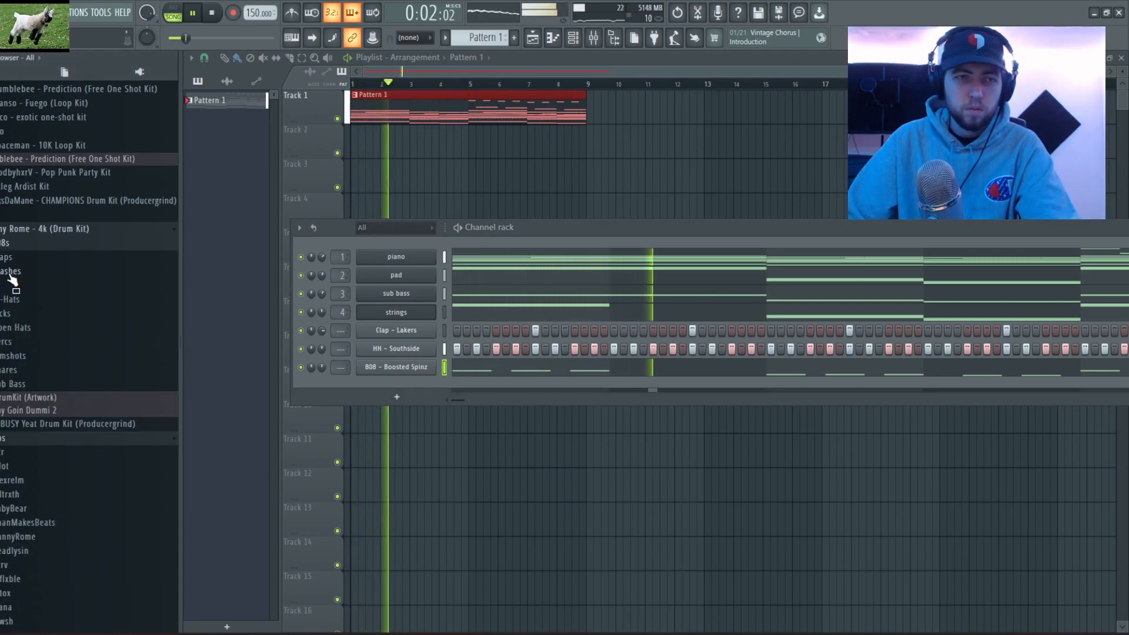
pyautogui.click(24, 314)
pyautogui.moveTo(37, 354); pyautogui.dragTo(396, 390)
pyautogui.rightClick(400, 386)
pyautogui.click(569, 380)
pyautogui.rightClick(405, 386)
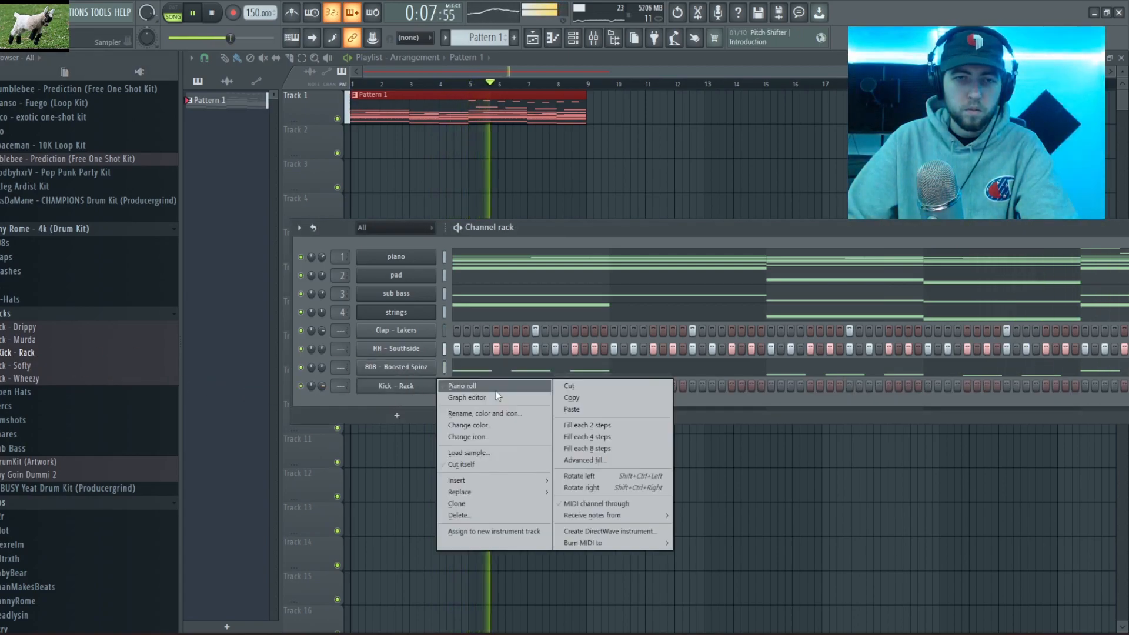
pyautogui.click(568, 409)
# Limit all Kick - Rack notes to C5 and delete the two notes at the end of bar 6
pyautogui.rightClick(405, 387)
pyautogui.click(487, 387)
pyautogui.hotkey('alt', 'k')
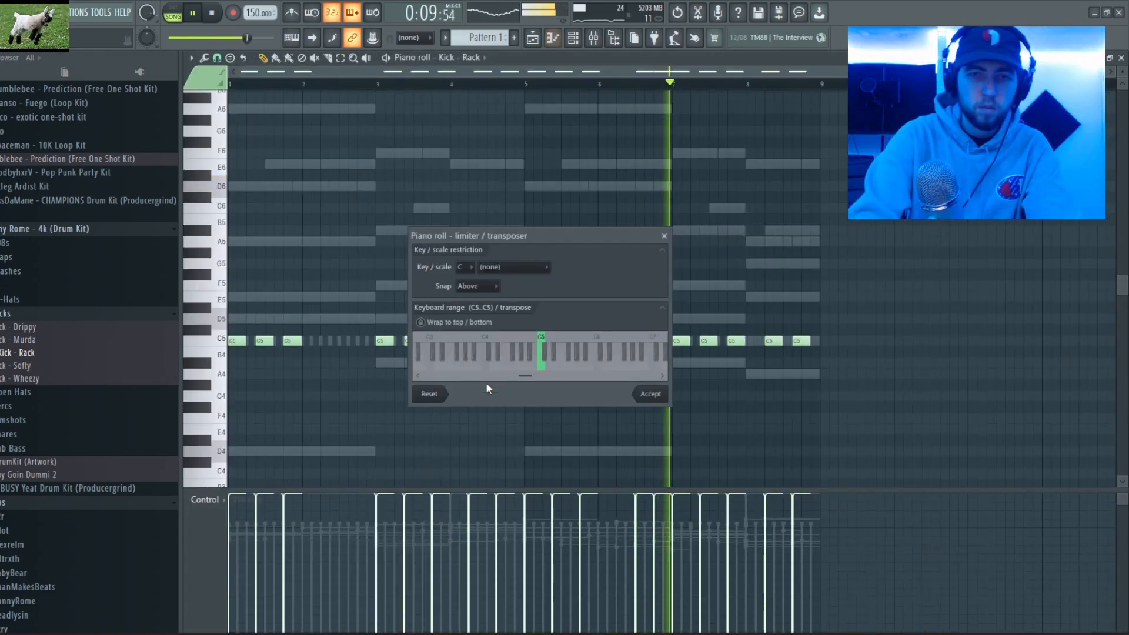
pyautogui.press('Return')
pyautogui.rightClick(641, 340)
pyautogui.rightClick(659, 340)
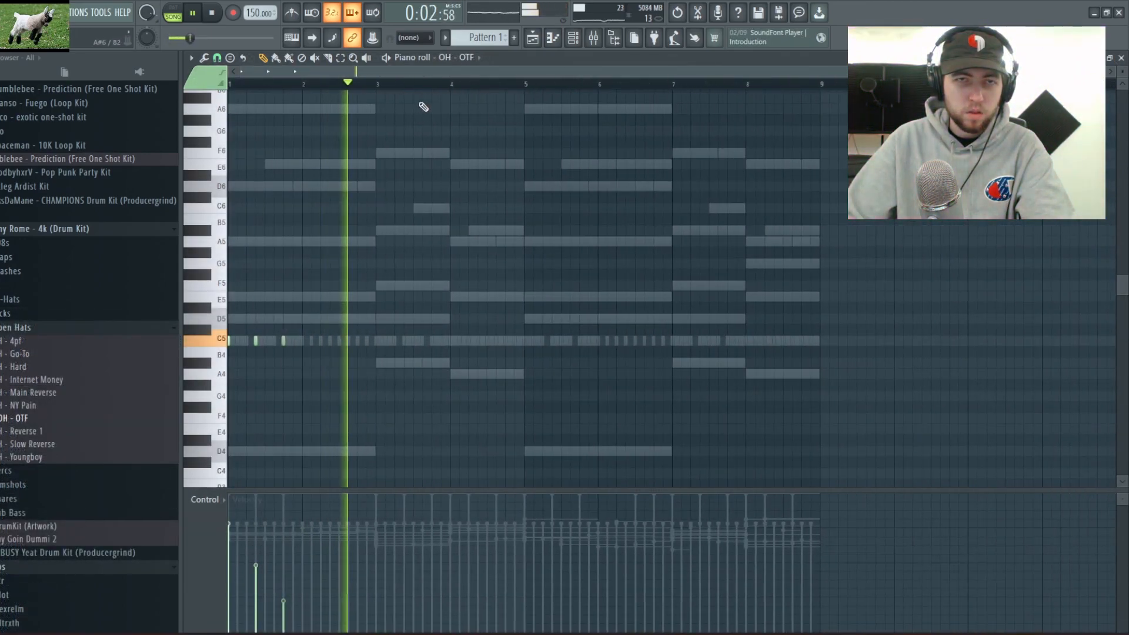
# Duplicate the OH - OTF open hat hits from bars 1–4 into bars 5–8
pyautogui.moveTo(525, 87); pyautogui.dragTo(229, 87)
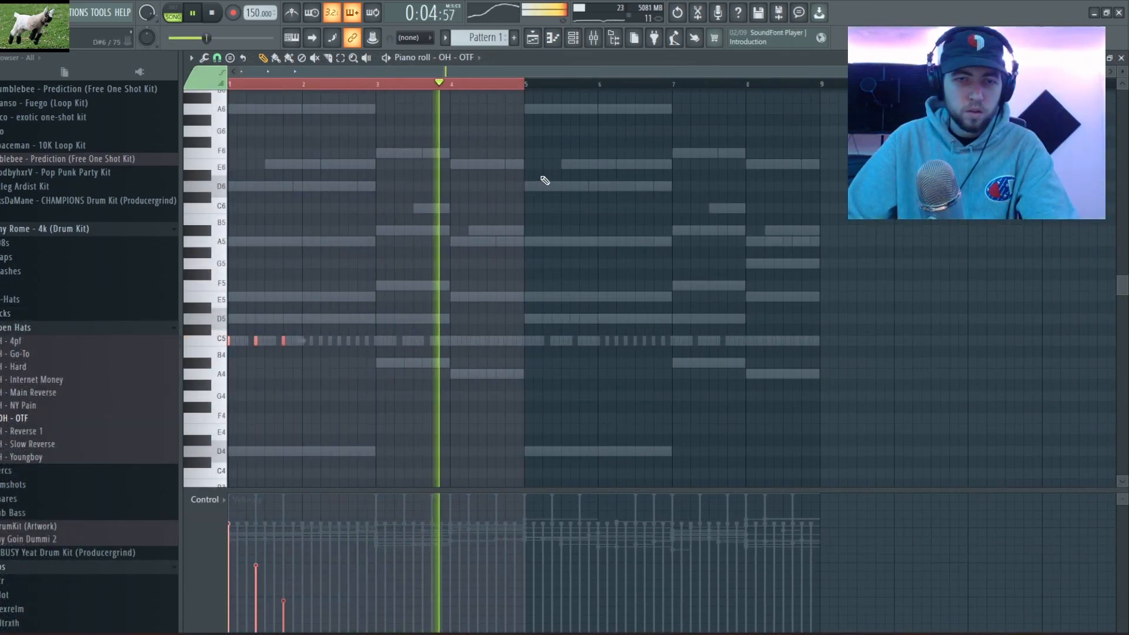
pyautogui.hotkey('ctrl', 'b')
pyautogui.hotkey('ctrl', 'd')
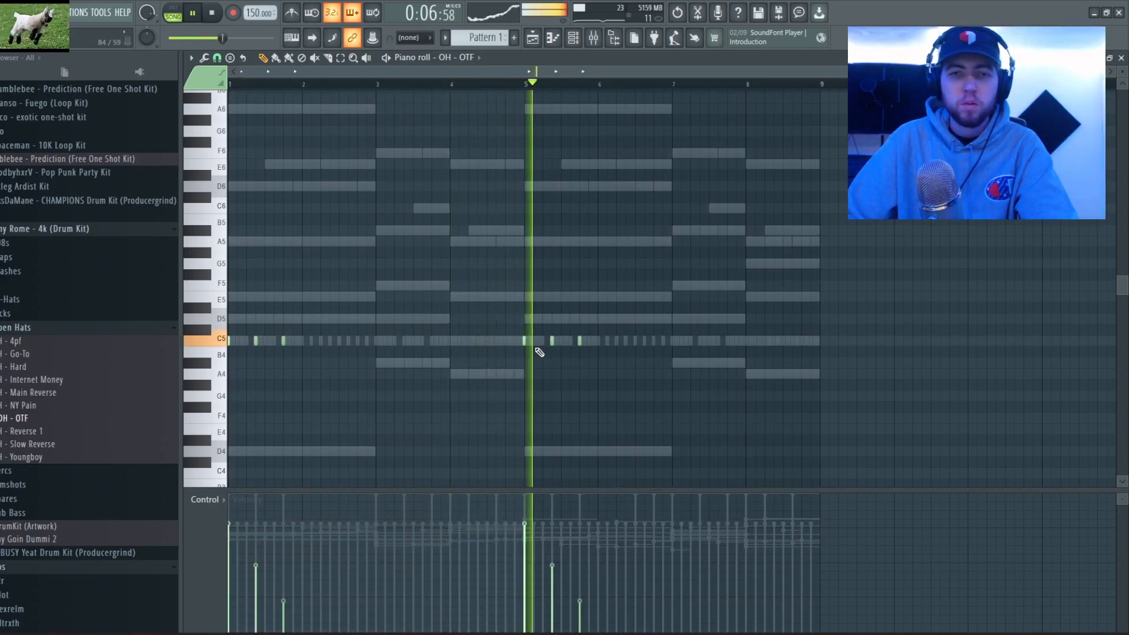
pyautogui.keyDown('ctrl'); pyautogui.scroll(4, 736, 410); pyautogui.keyUp('ctrl')
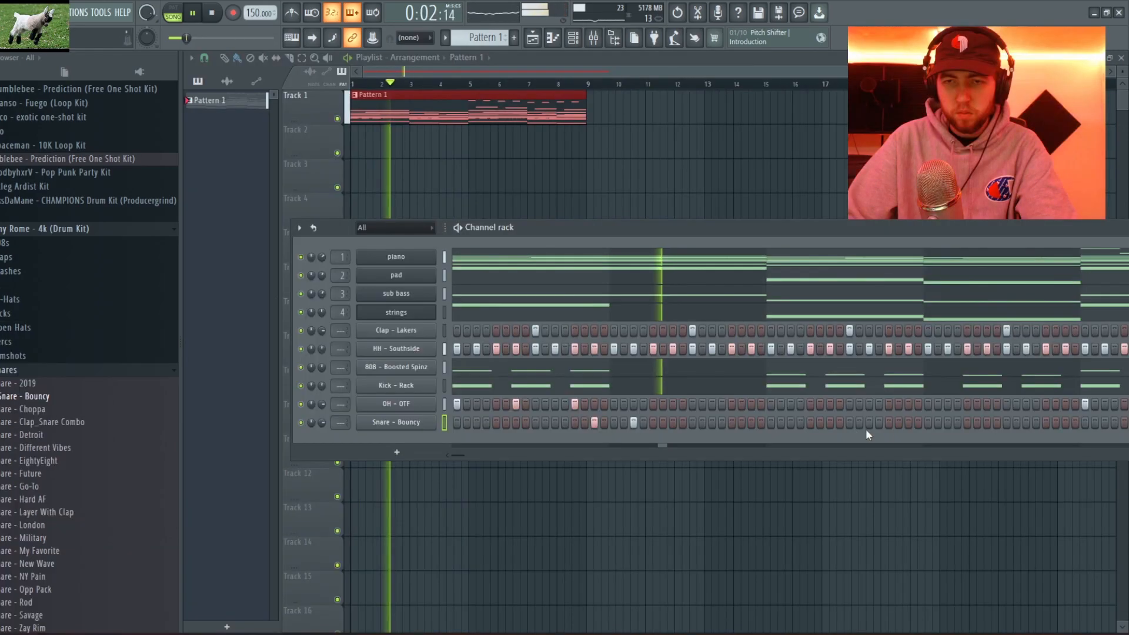
# Add Snare - Bouncy hits near the ends of bars 3 and 4 and duplicate the four-bar snare pattern into bars 5–8
pyautogui.click(909, 422)
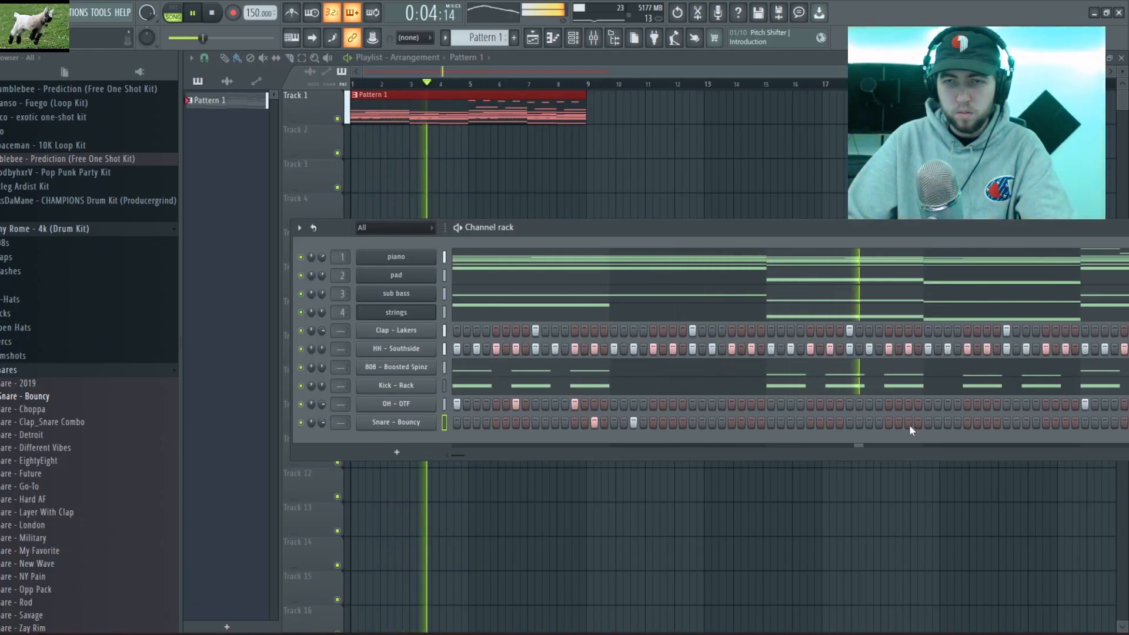
pyautogui.click(1064, 422)
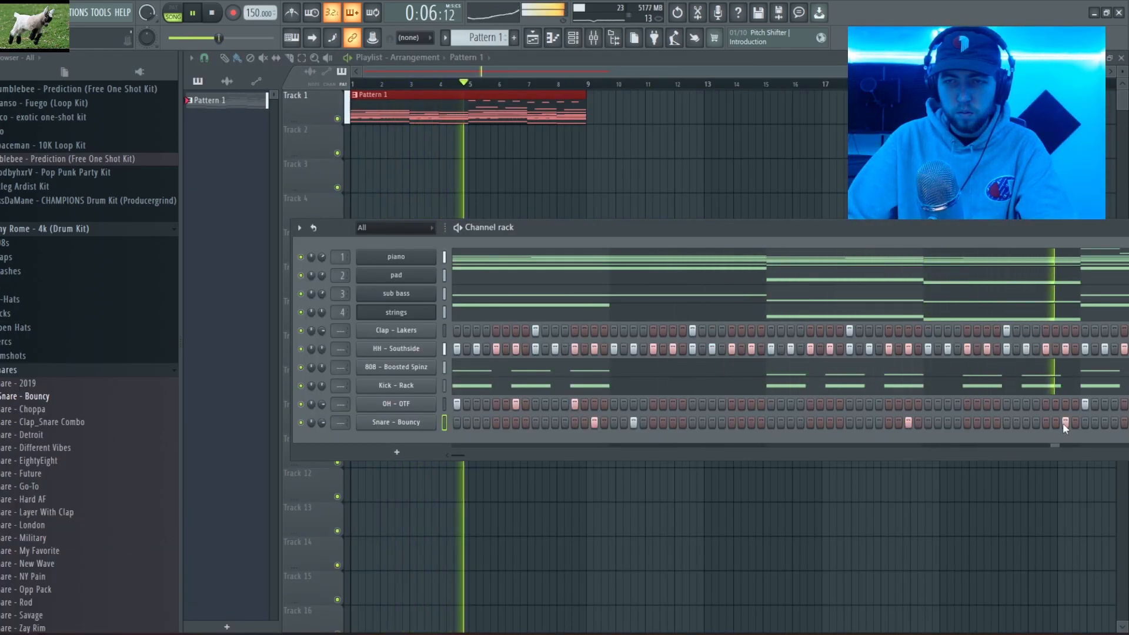
pyautogui.rightClick(423, 422)
pyautogui.click(465, 424)
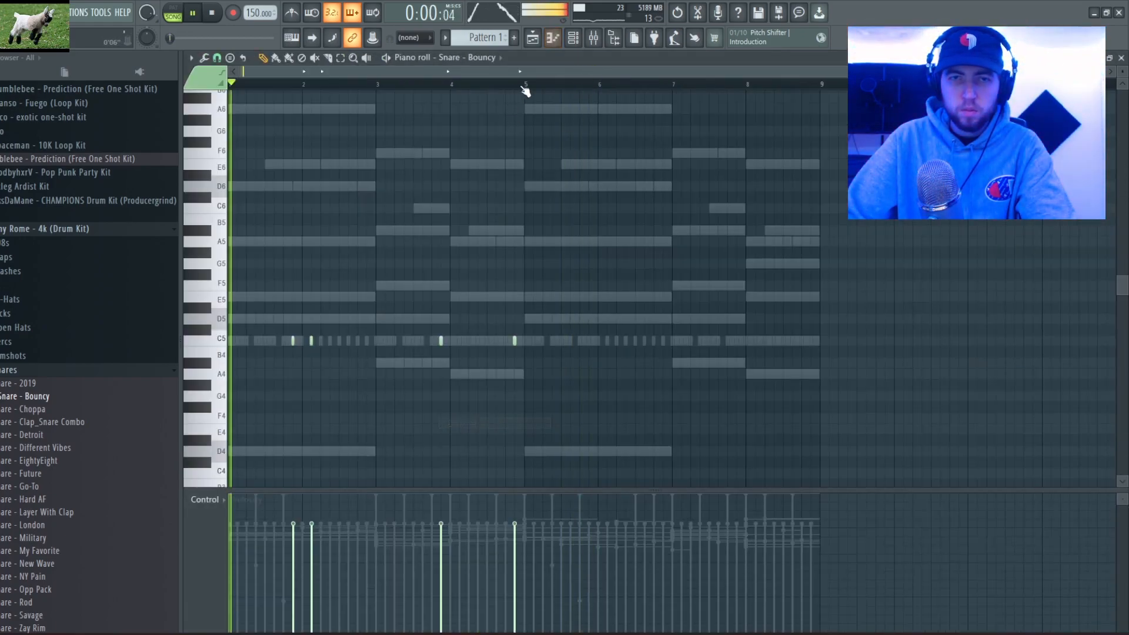
pyautogui.moveTo(526, 88); pyautogui.dragTo(229, 89)
pyautogui.hotkey('ctrl', 'b')
pyautogui.hotkey('ctrl', 'd')
pyautogui.click(1122, 58)
# Add pitched hi-hat rolls at D5, A4 and G4 in bars 2–3 and a fading C5 roll in bar 4 of HH - Southside
pyautogui.rightClick(423, 342)
pyautogui.click(459, 349)
pyautogui.scroll(5, 374, 341)
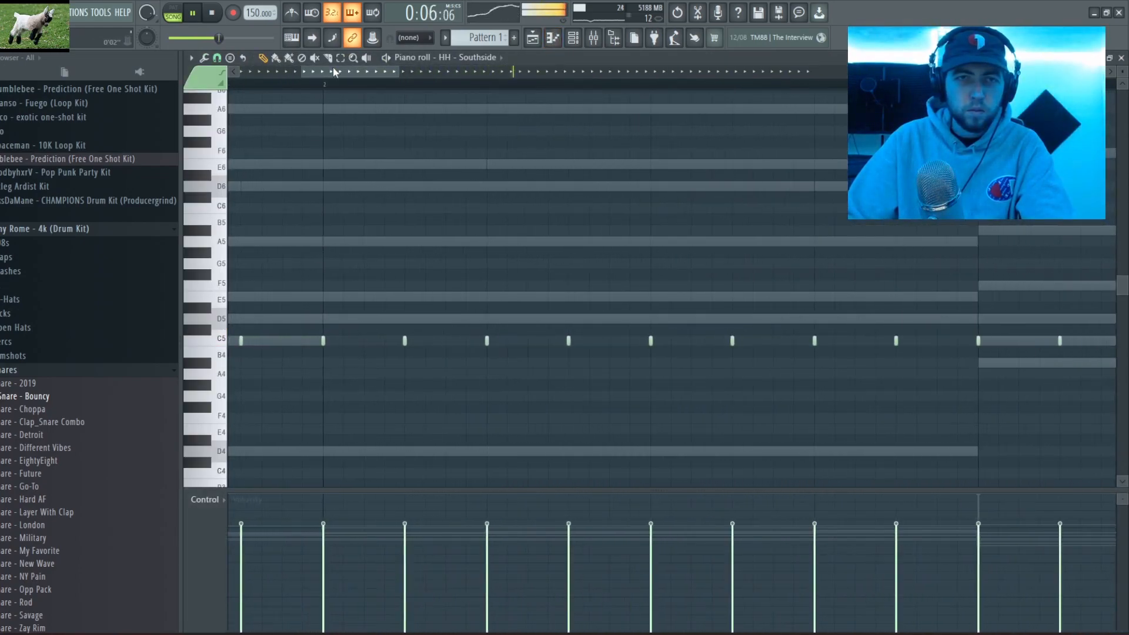
pyautogui.click(803, 319)
pyautogui.scroll(-5, 875, 427)
pyautogui.scroll(2, 870, 419)
pyautogui.press('space')
pyautogui.press('space')
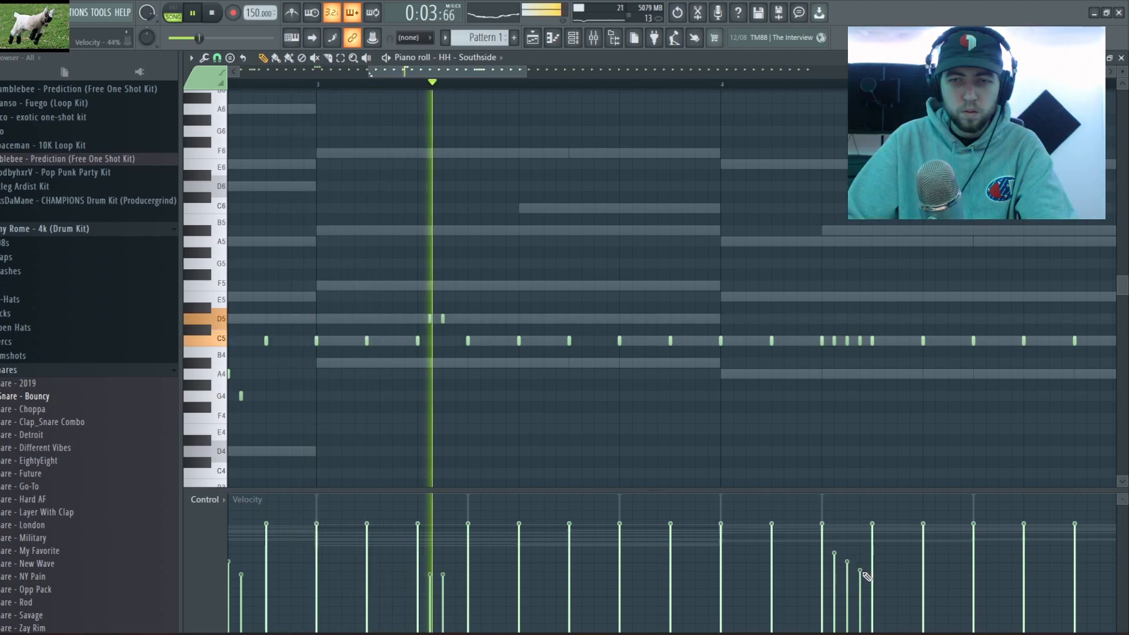
# Add a quieter pair of off-pitch hi-hat hits near the end of bar 4 and repeat bars 1–4 in bars 5–8
pyautogui.scroll(-3, 847, 411)
pyautogui.scroll(4, 765, 413)
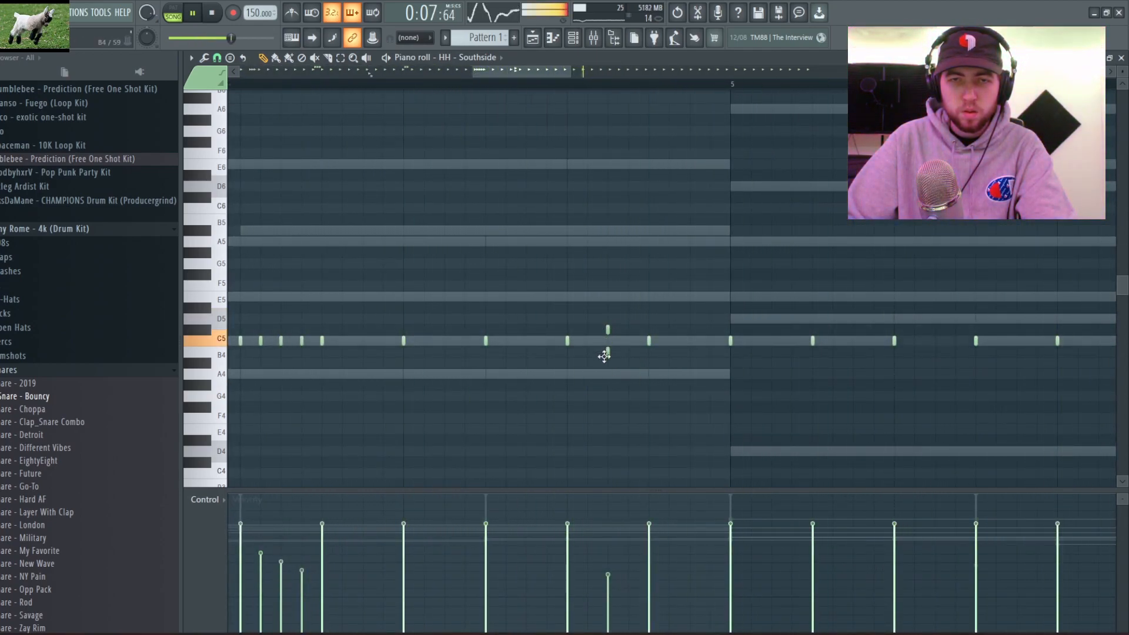
pyautogui.scroll(-4, 582, 376)
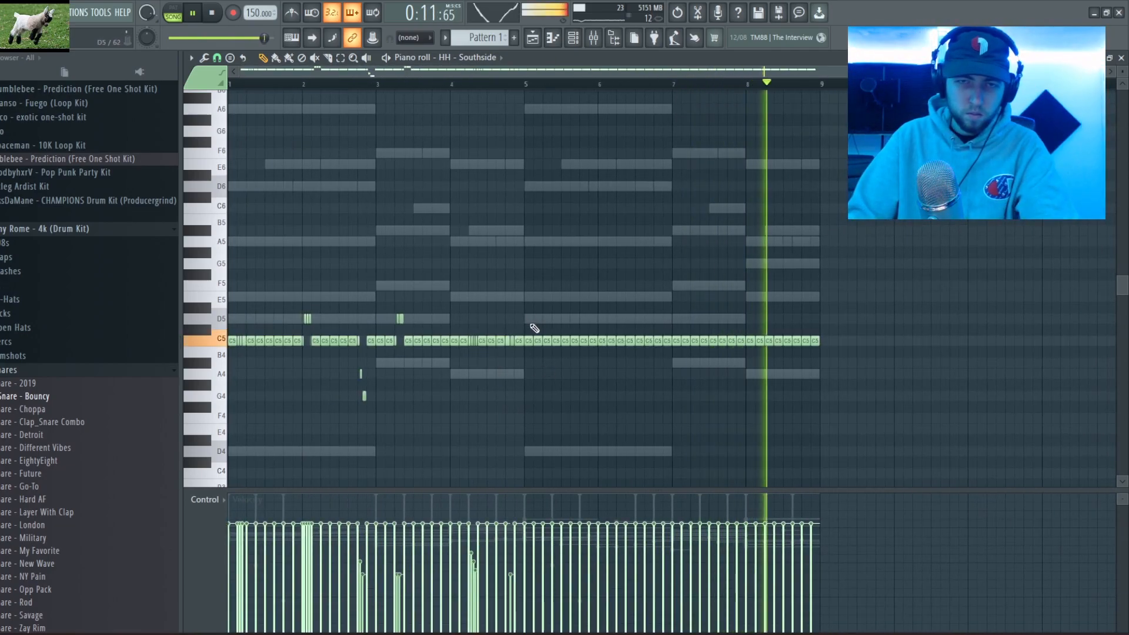
pyautogui.moveTo(527, 320); pyautogui.dragTo(937, 404)
# Give the three Snare - Bouncy hits at the end of bar 4 descending velocities
pyautogui.rightClick(413, 440)
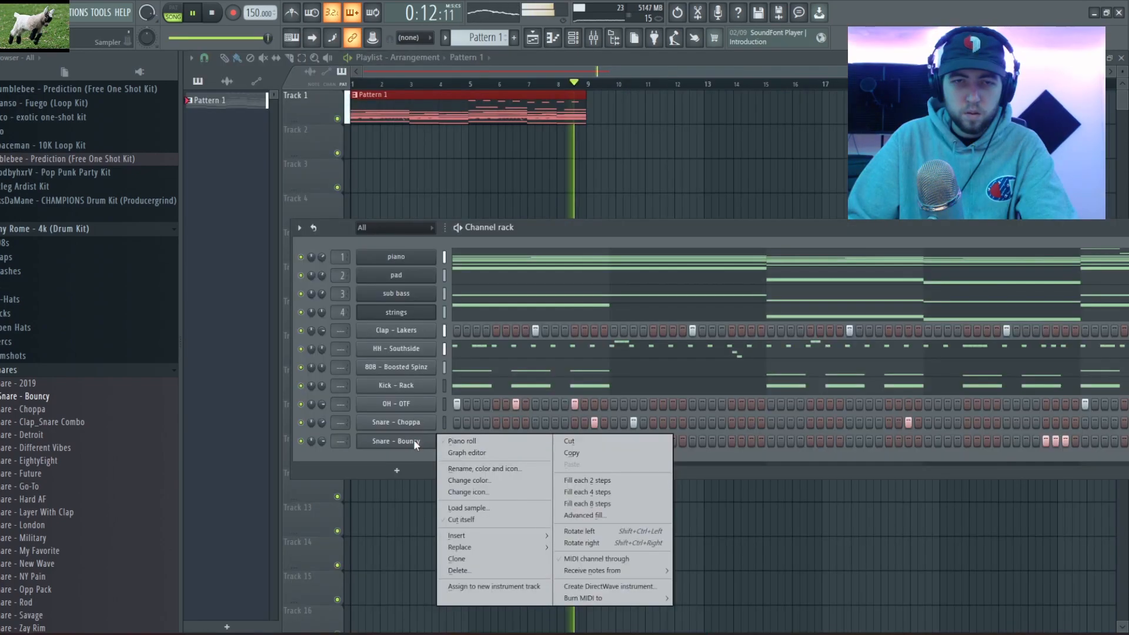
pyautogui.click(464, 443)
pyautogui.scroll(5, 440, 429)
pyautogui.scroll(2, 664, 475)
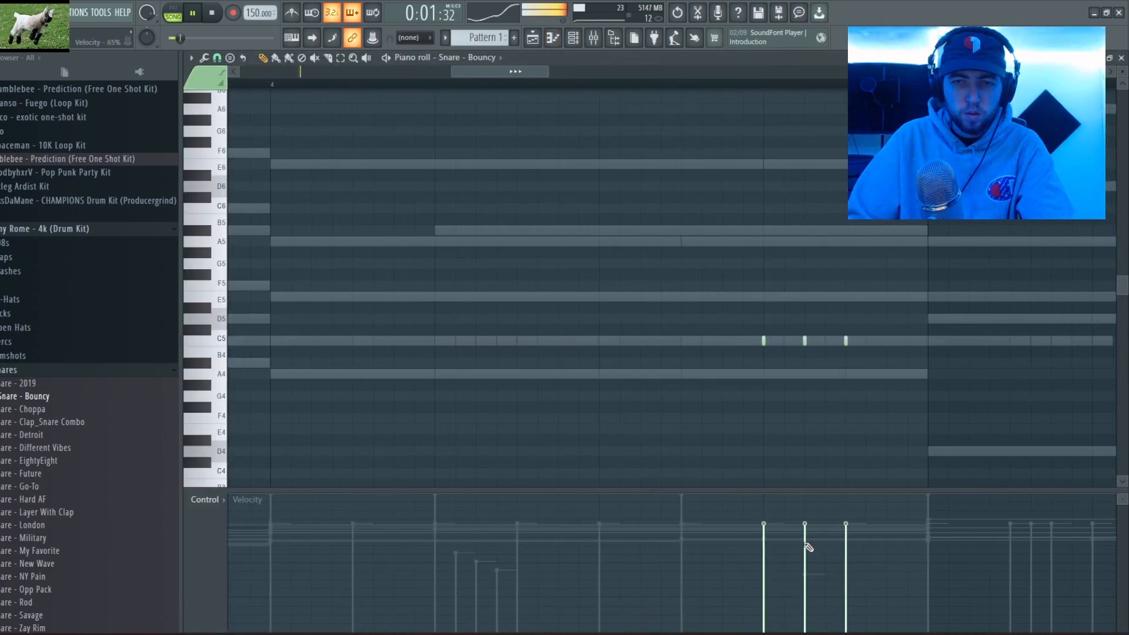
pyautogui.scroll(-6, 659, 424)
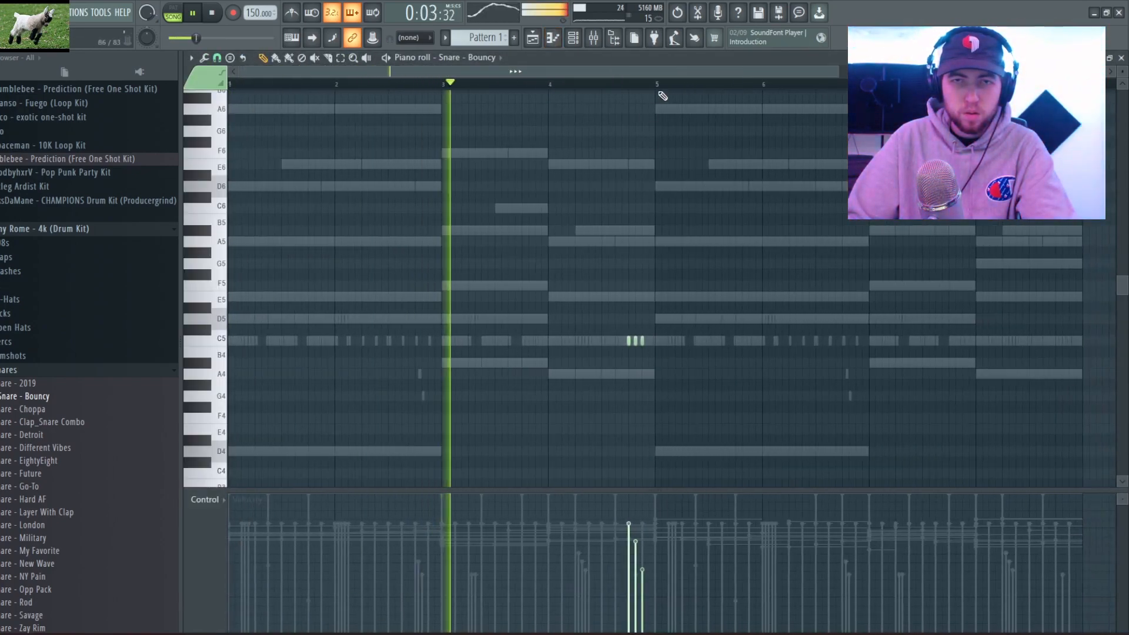
# Duplicate the Snare - Bouncy roll into the end of bar 8 and return to the channel rack
pyautogui.hotkey('ctrl', 'a')
pyautogui.hotkey('ctrl', 'b')
pyautogui.hotkey('ctrl', 'd')
pyautogui.press('F6')
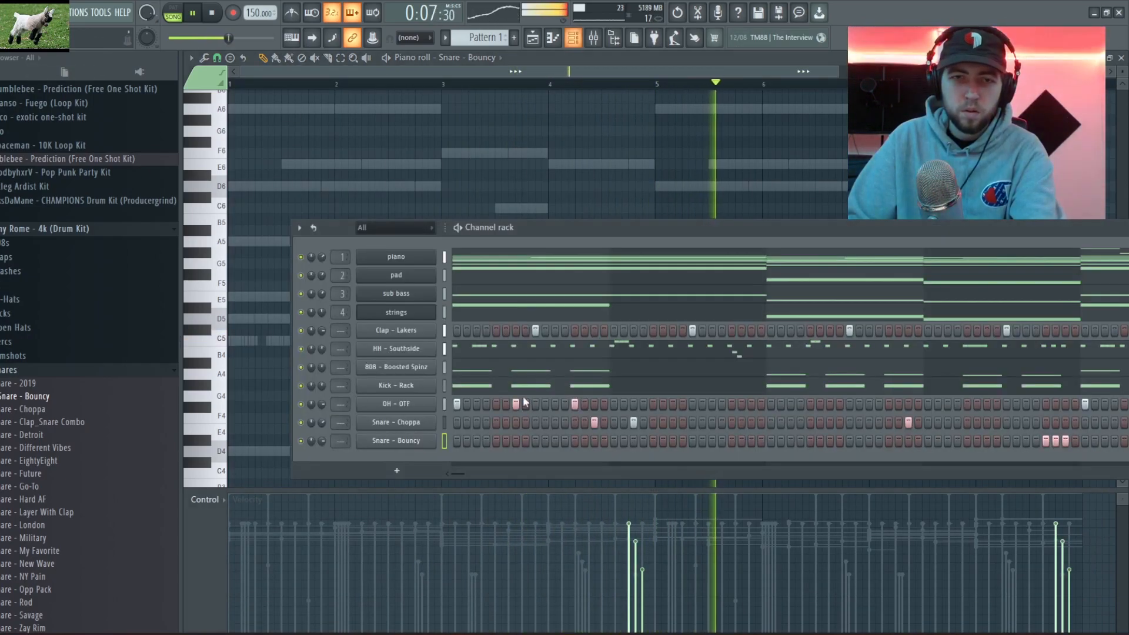
pyautogui.press('F6')
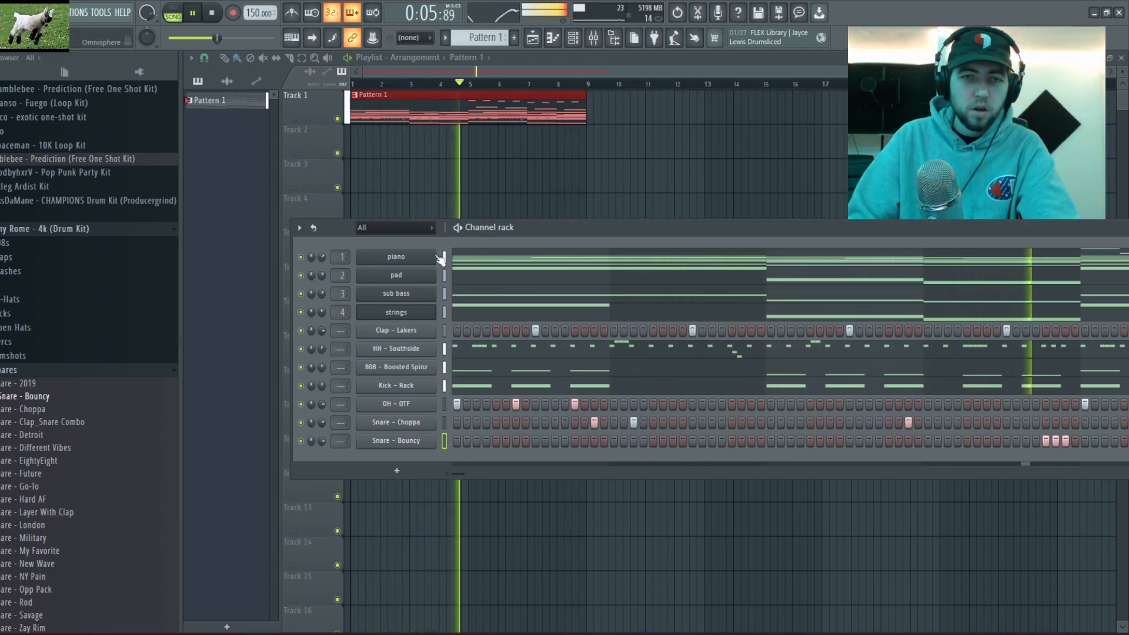
# Route the channels to mixer tracks and split Pattern 1 into a separate pattern for each channel
pyautogui.press('F9')
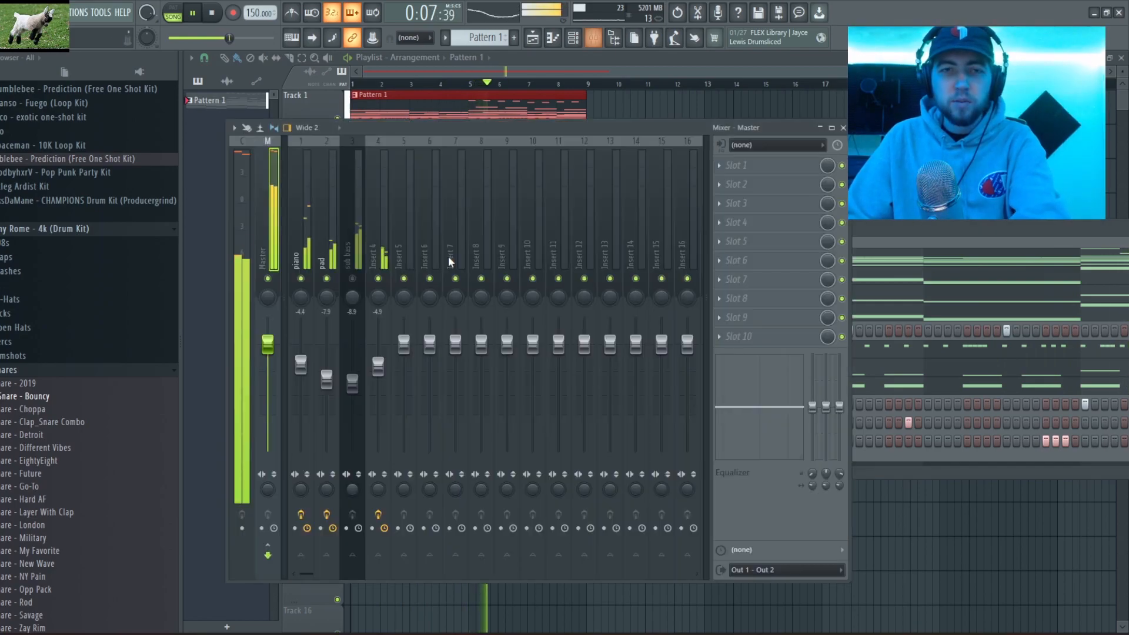
pyautogui.click(306, 230)
pyautogui.hotkey('ctrl', 'l')
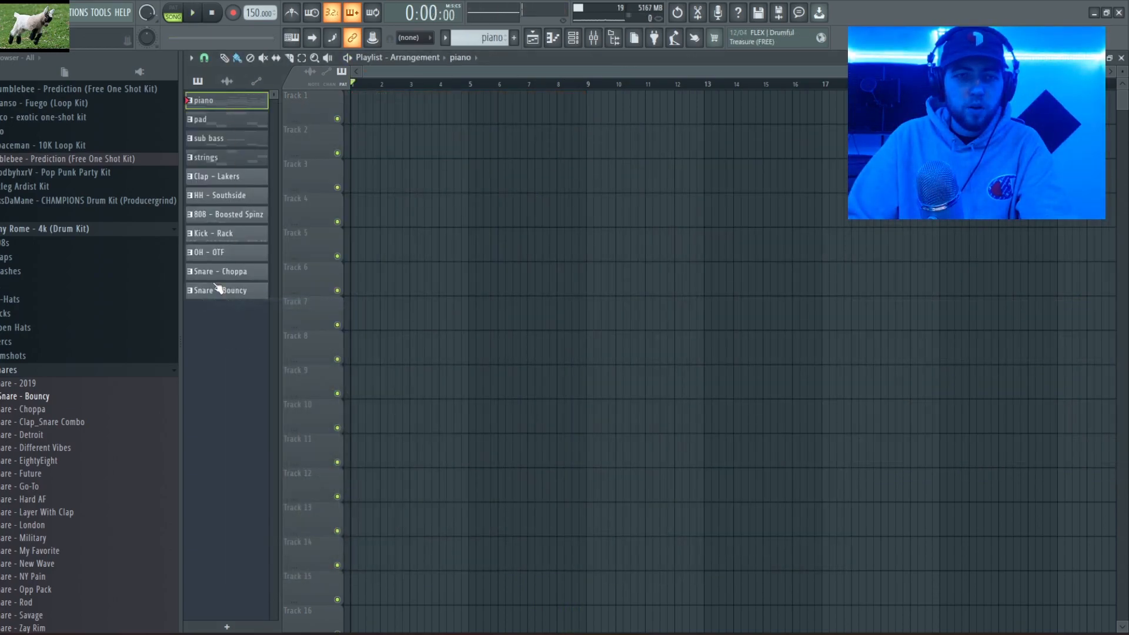
# Place all the split patterns from piano to Snare - Bouncy in the playlist, starting at bar 1 on Track 1
pyautogui.keyDown('shift'); pyautogui.click(218, 288); pyautogui.keyUp('shift')
pyautogui.moveTo(230, 107); pyautogui.dragTo(352, 104)
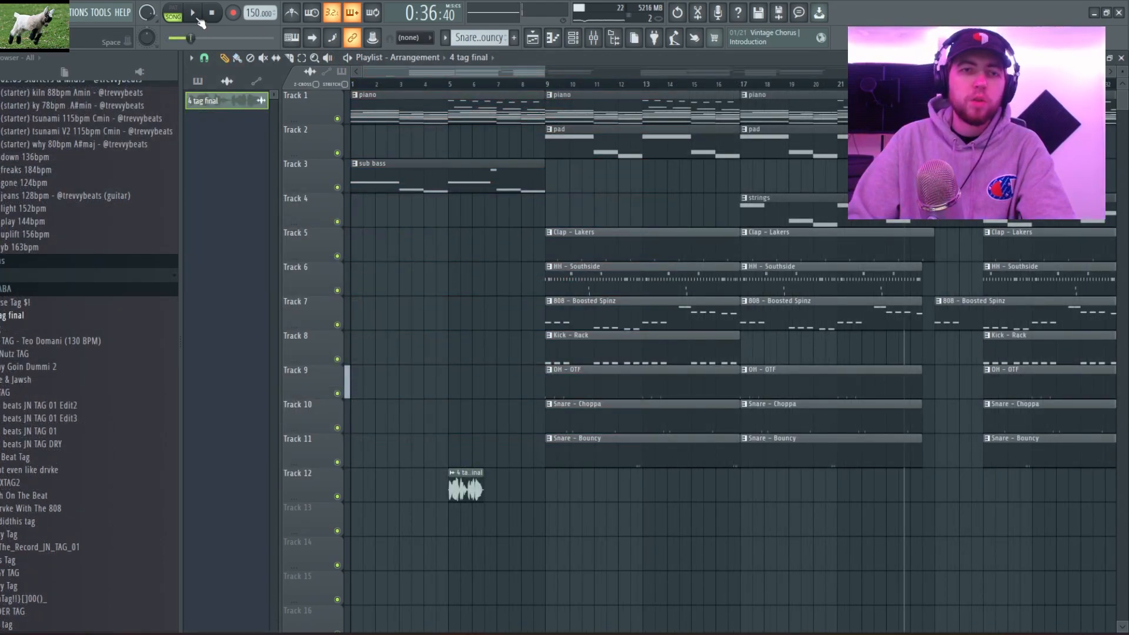
# Examine the full arrangement during playback, checking where each melody, drum and 808 clip enters and drops out across the sections
pyautogui.keyDown('ctrl'); pyautogui.scroll(-3, 386, 323); pyautogui.keyUp('ctrl')
pyautogui.keyDown('ctrl'); pyautogui.scroll(4, 372, 318); pyautogui.keyUp('ctrl')
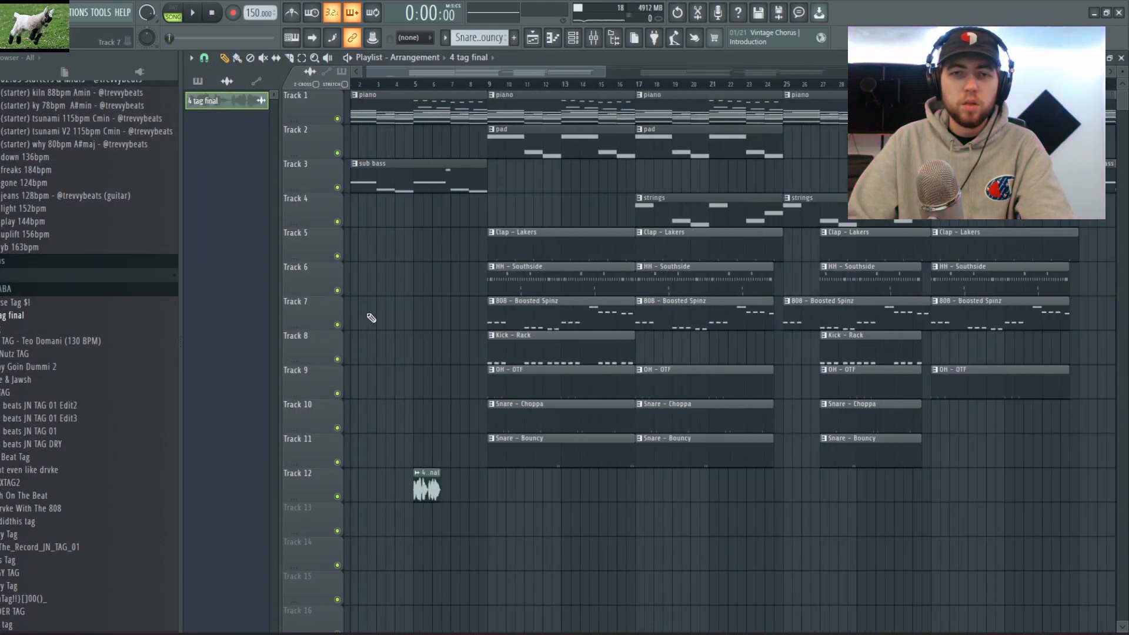
pyautogui.moveTo(331, 73); pyautogui.dragTo(328, 73)
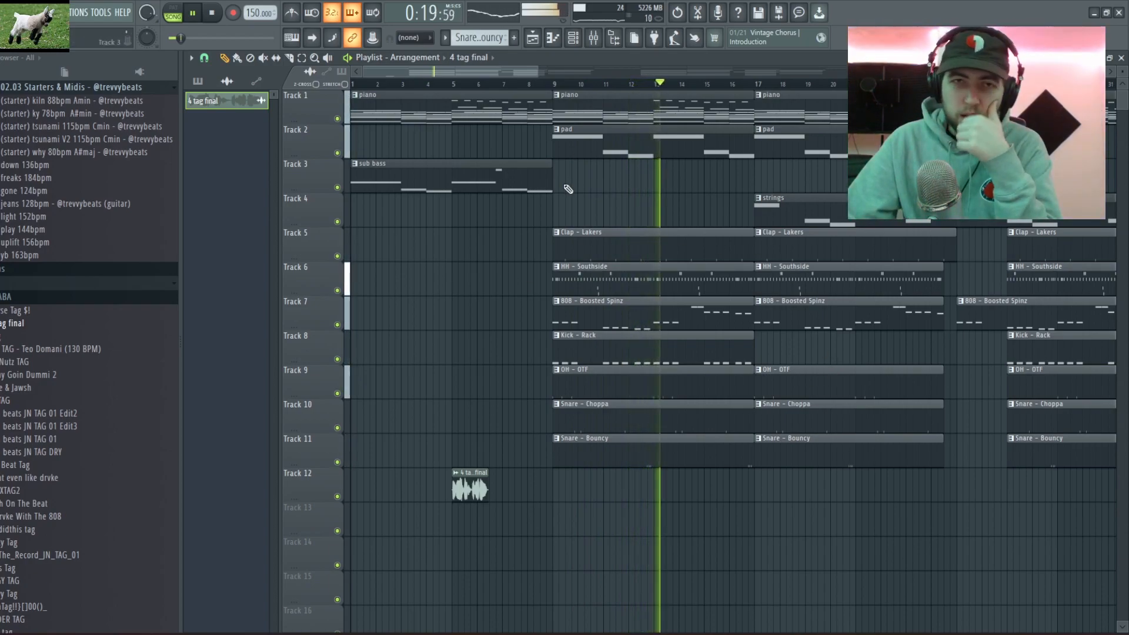
pyautogui.moveTo(499, 69); pyautogui.dragTo(562, 69)
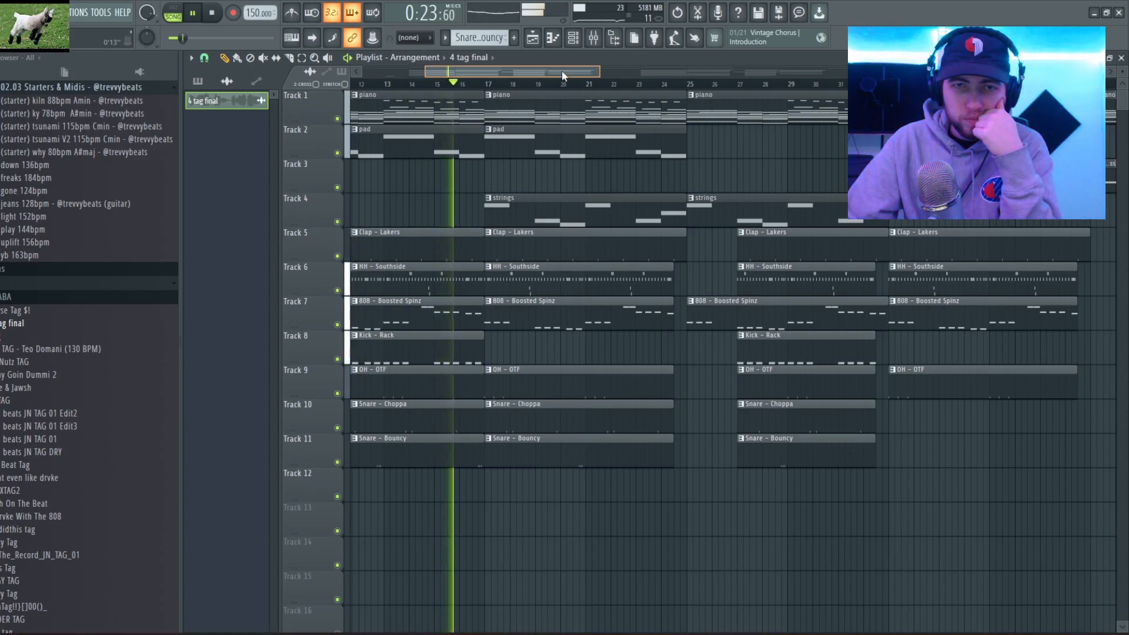
pyautogui.moveTo(562, 69); pyautogui.dragTo(589, 91)
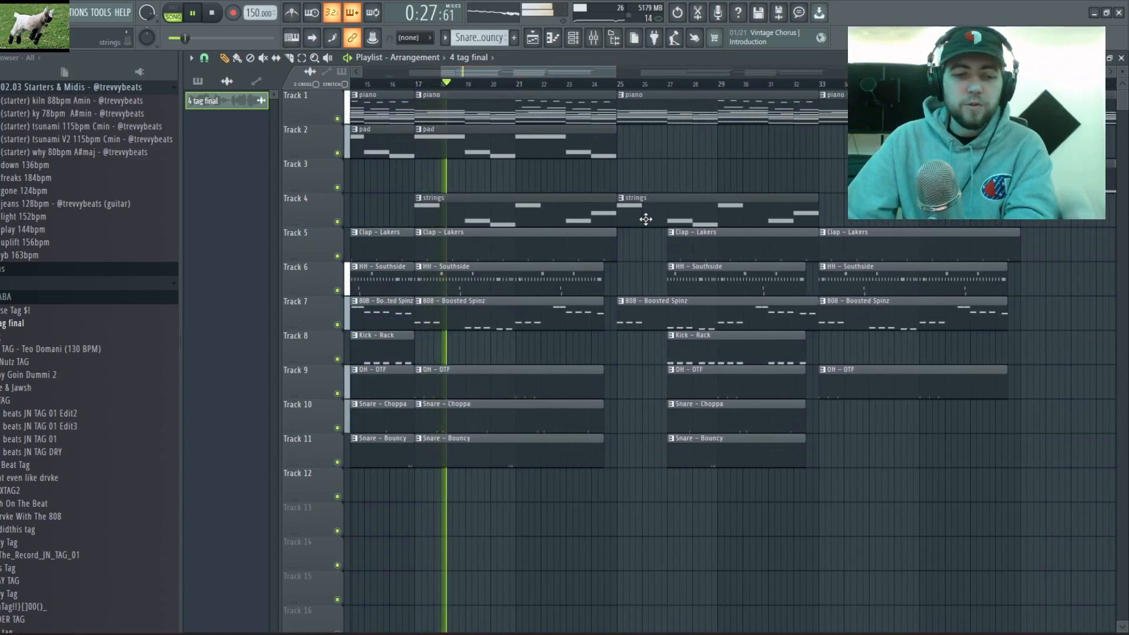
pyautogui.scroll(3, 636, 331)
pyautogui.scroll(1, 608, 327)
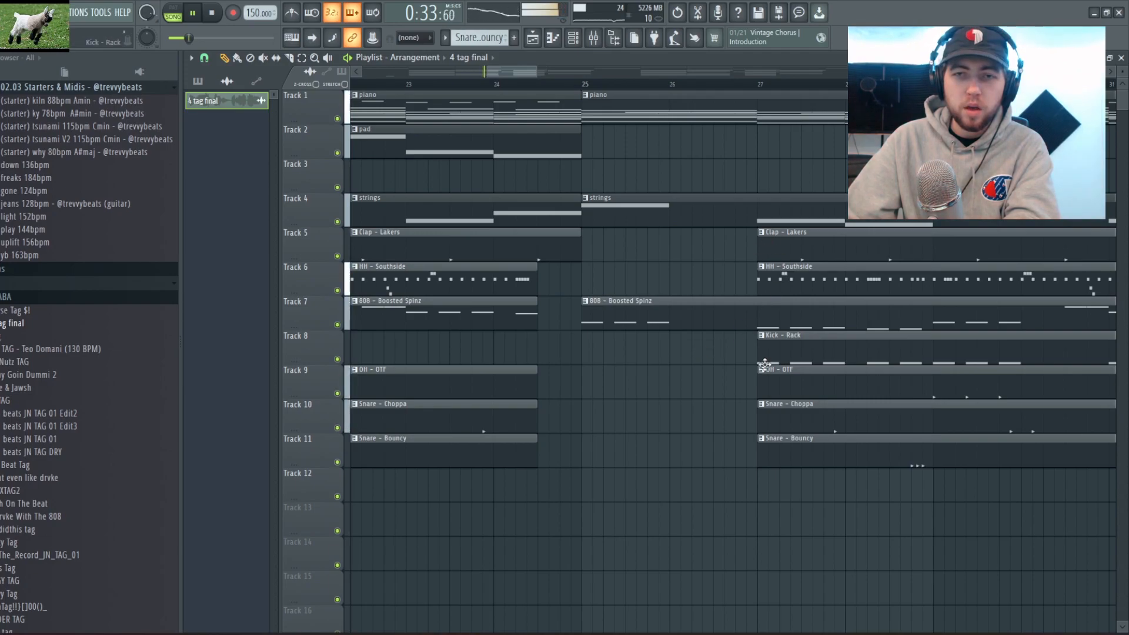
pyautogui.scroll(-2, 770, 382)
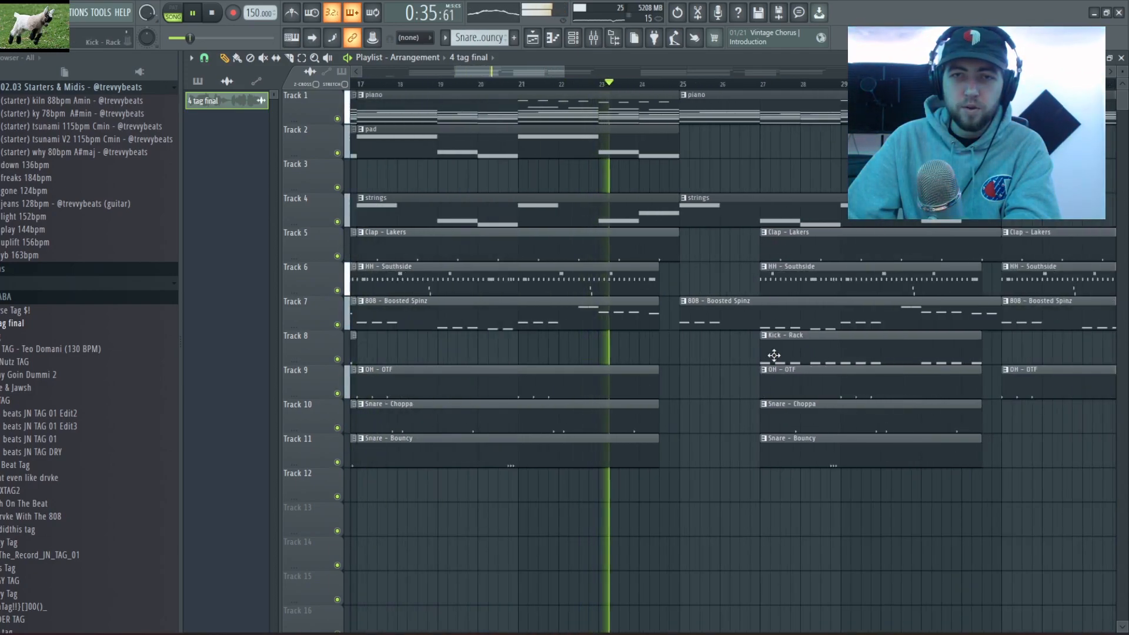
pyautogui.scroll(-1, 770, 355)
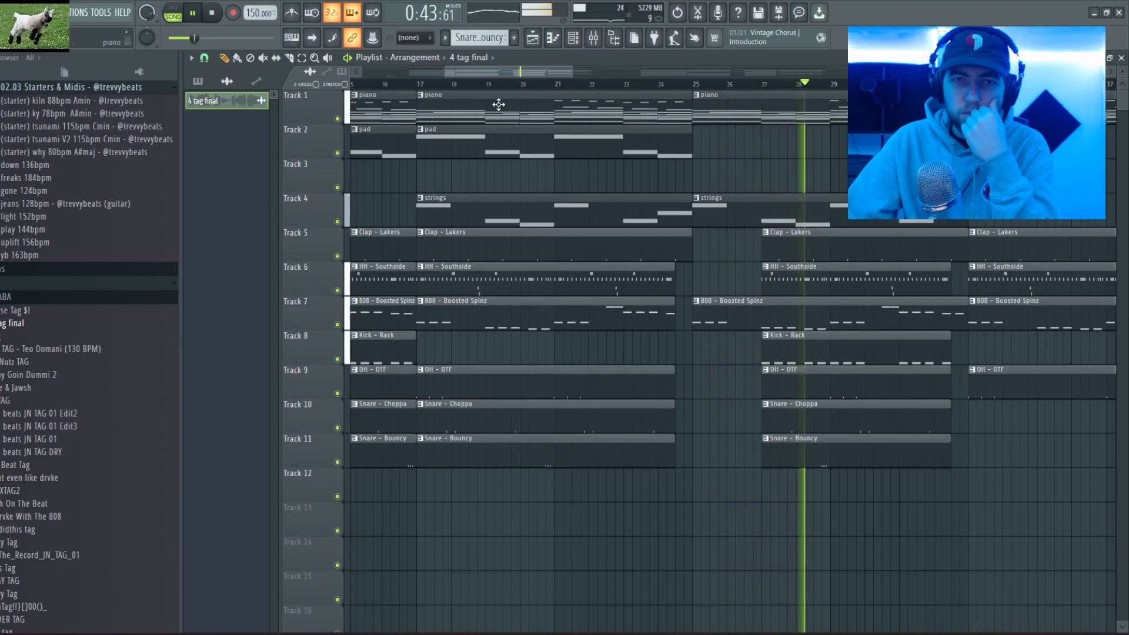
pyautogui.moveTo(512, 70); pyautogui.dragTo(570, 69)
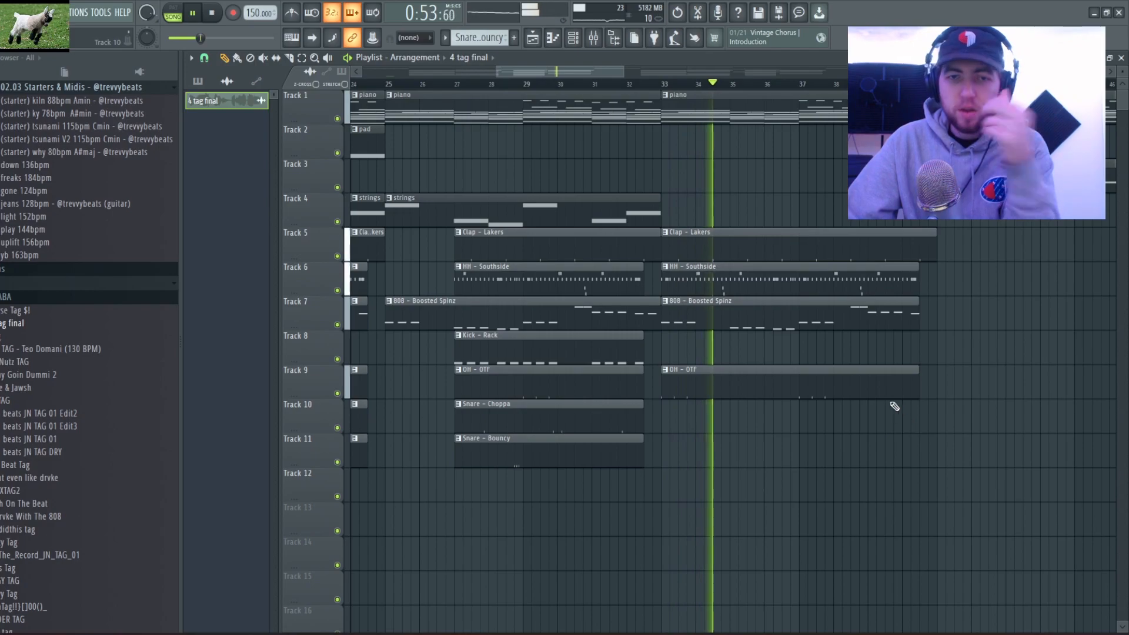
pyautogui.scroll(-5, 929, 412)
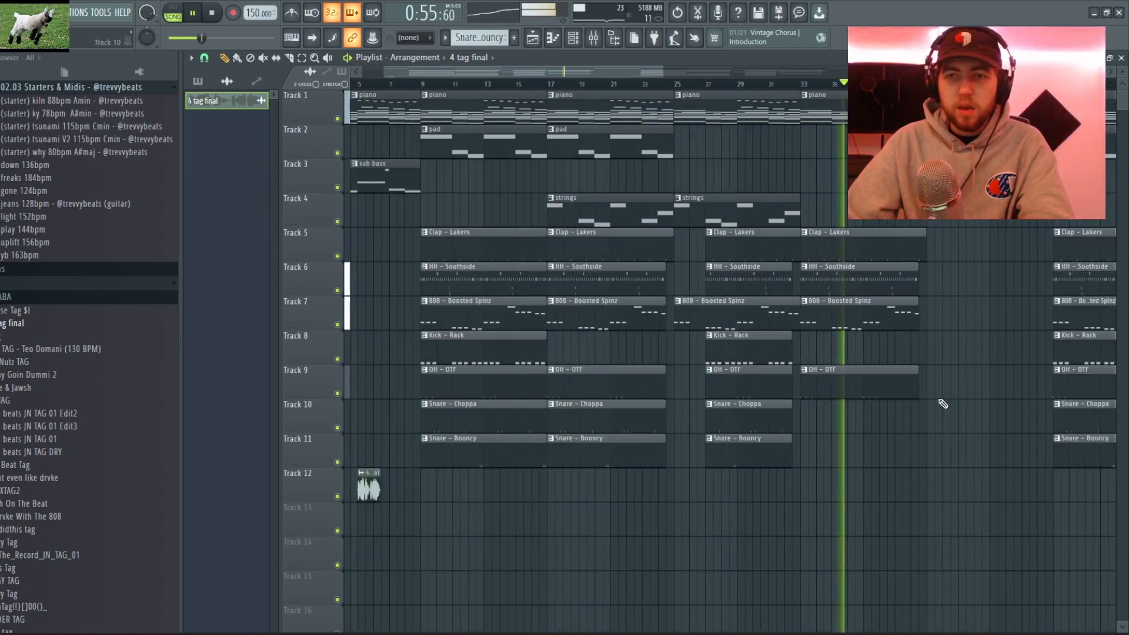